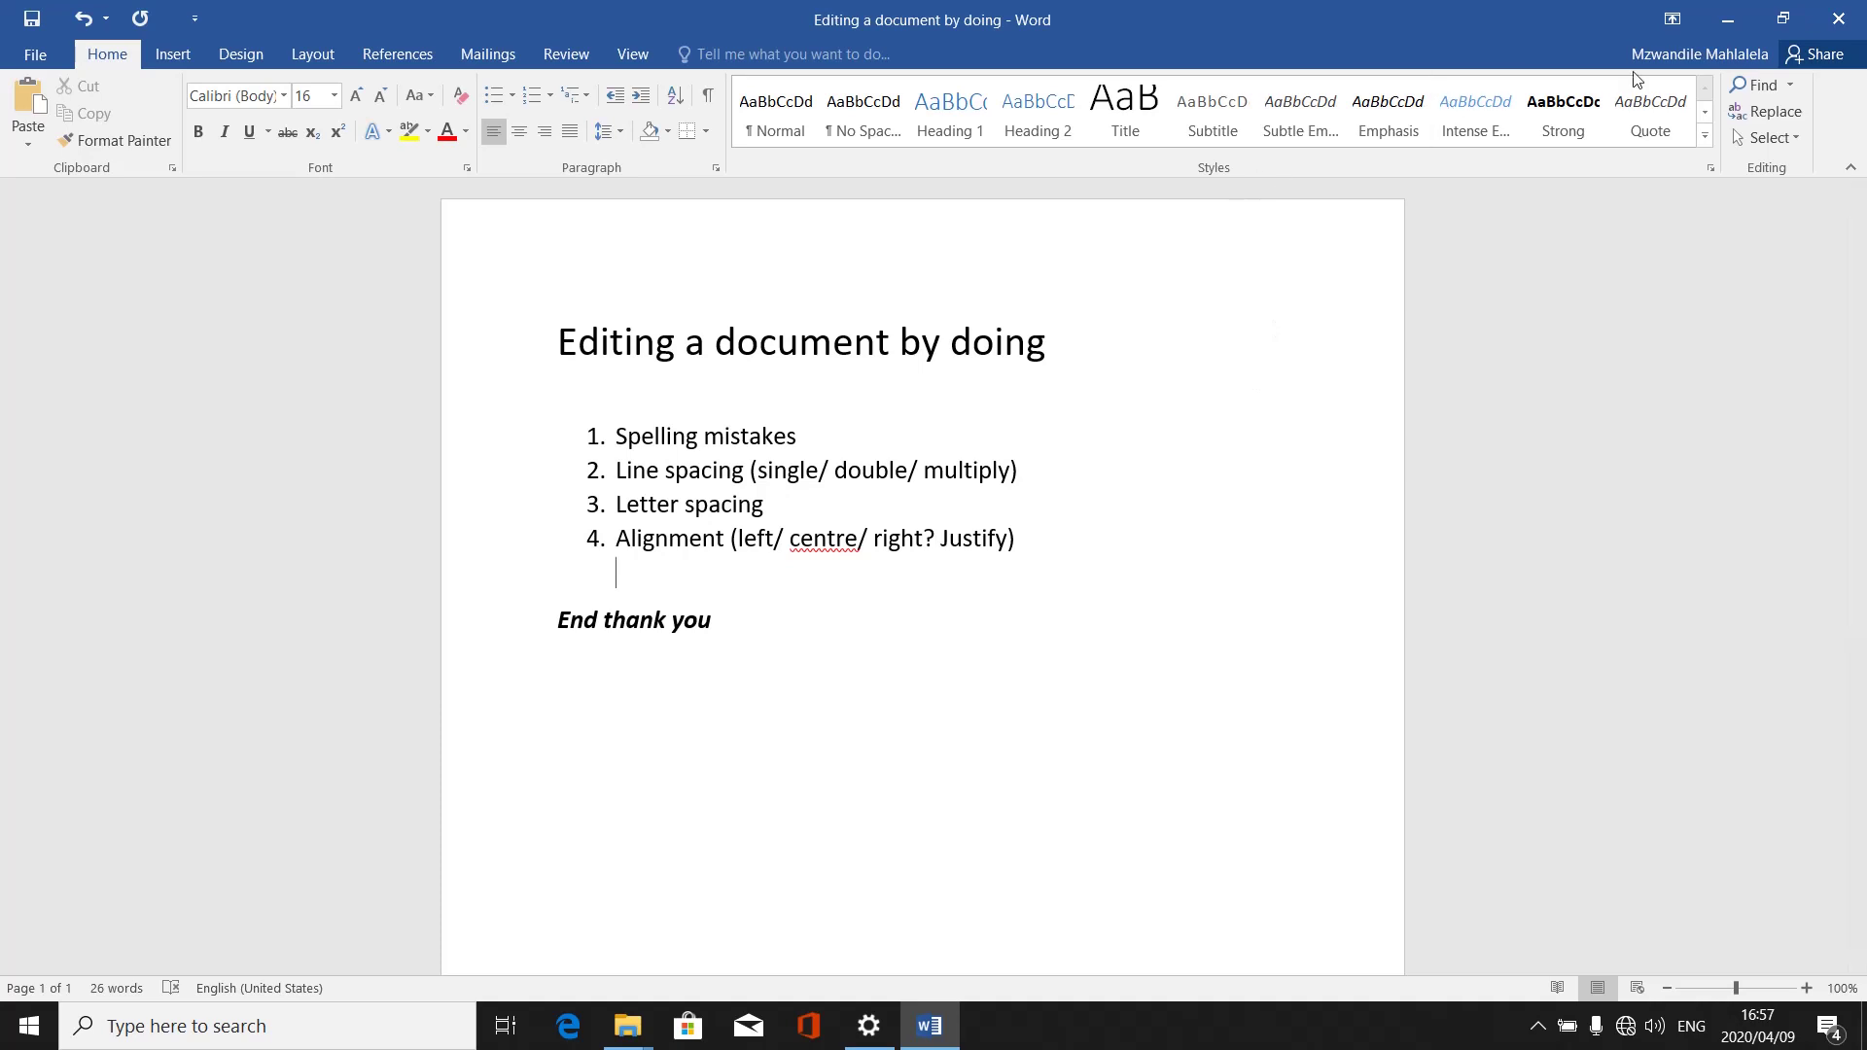
Minimize Word to reveal the CP ASSIGNMENT folder in File Explorer
click(1726, 20)
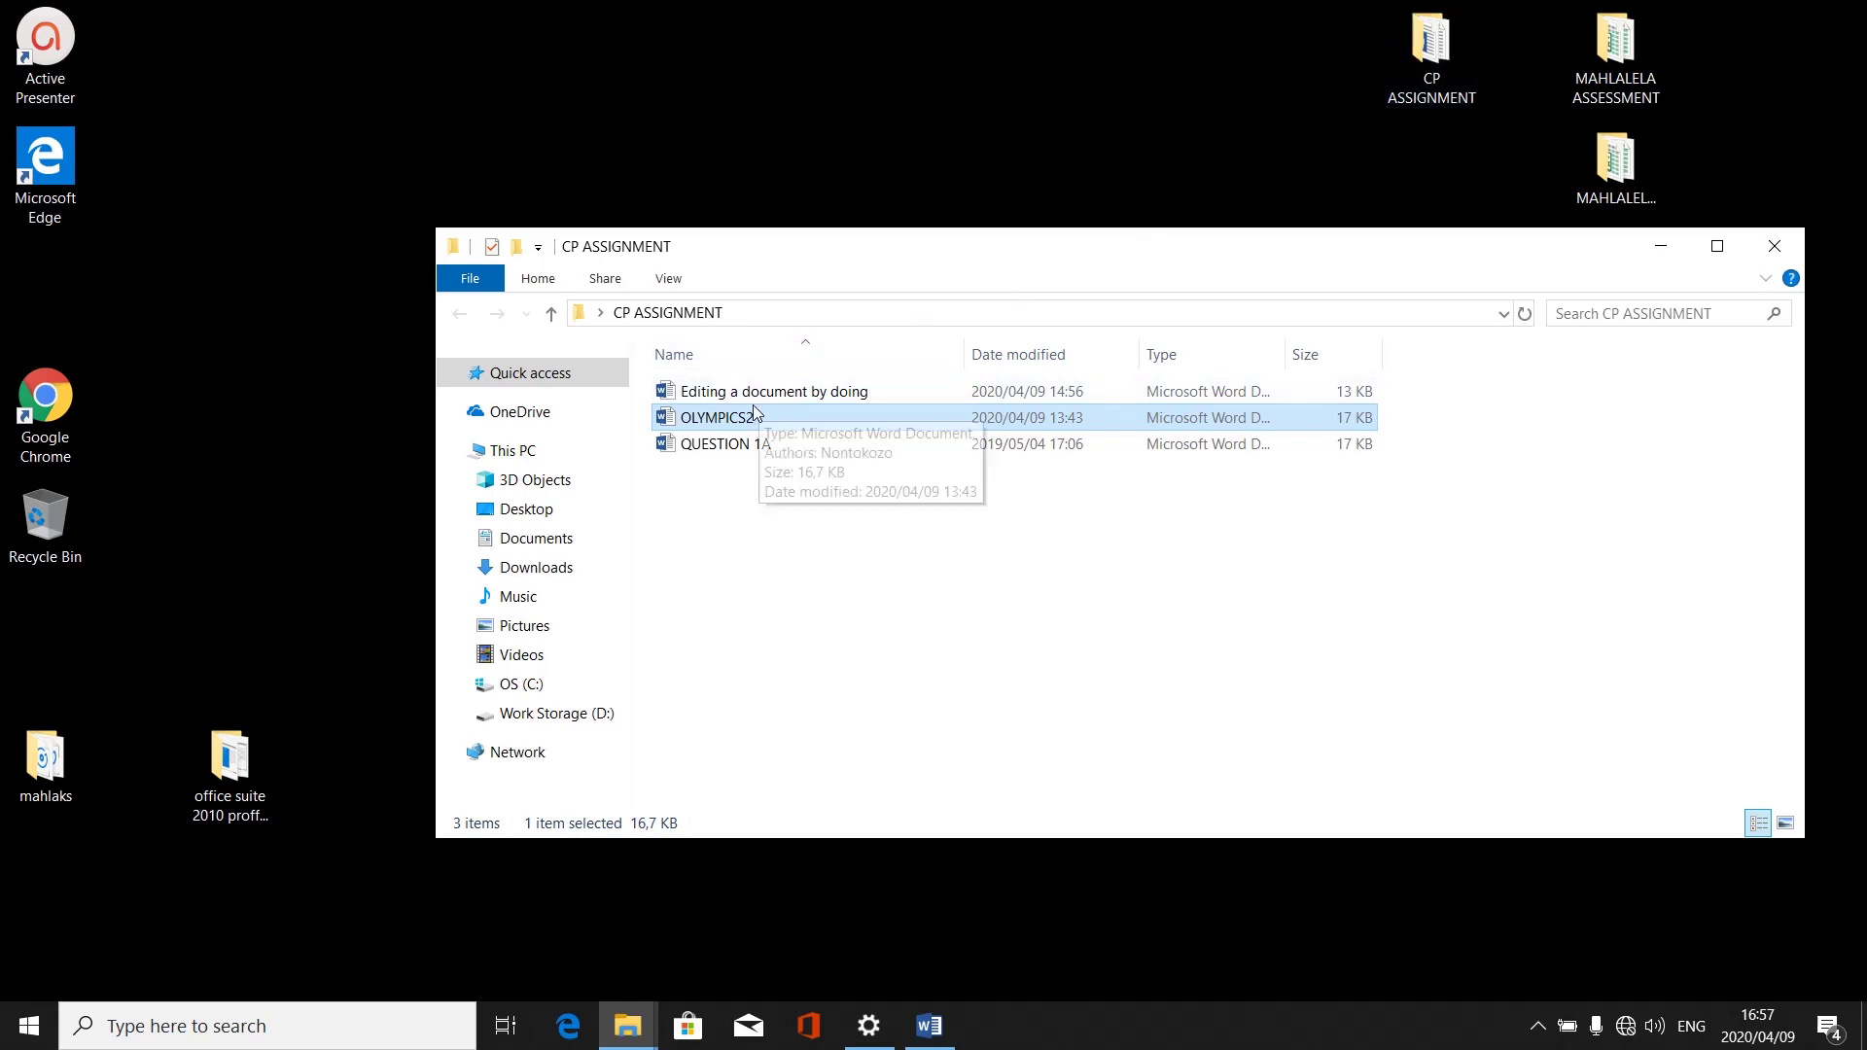
Open the OLYMPICS2 document in Word from the CP ASSIGNMENT folder
double_click(716, 417)
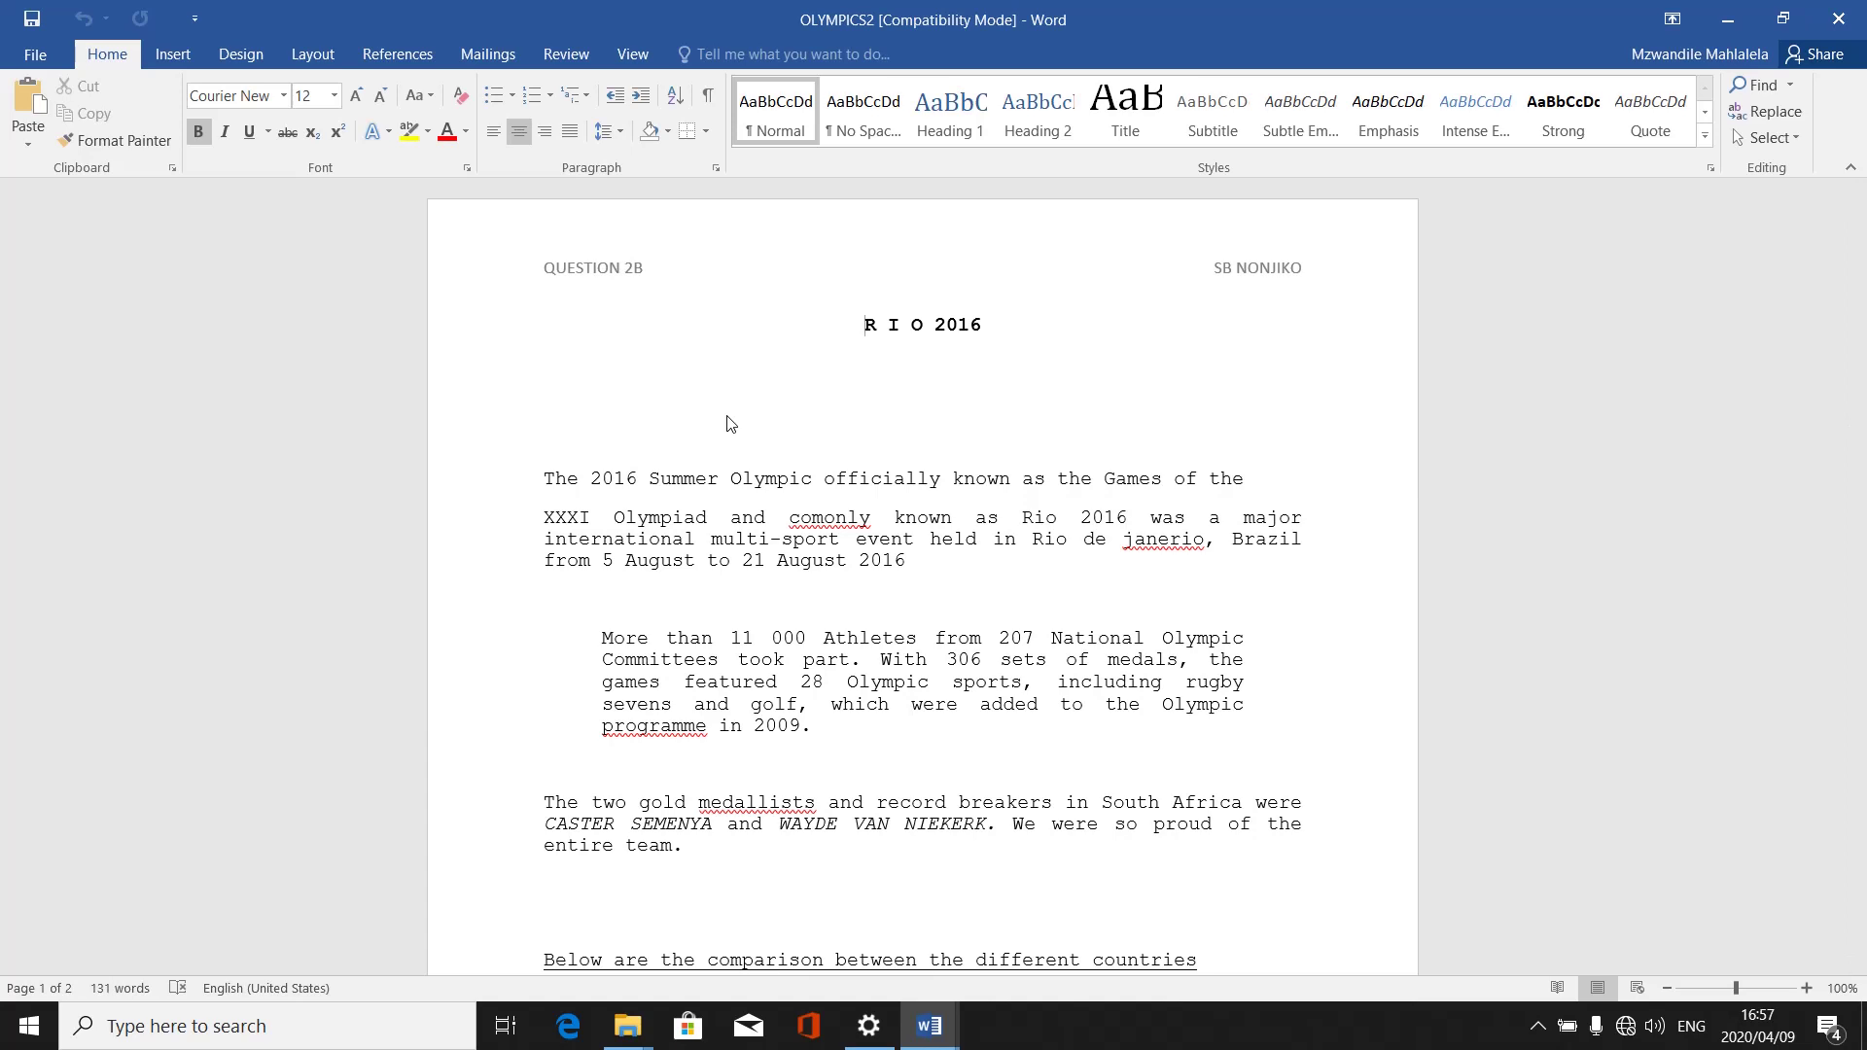
Insert the missing 'm' so 'comonly' reads 'commonly' in the opening paragraph
click(852, 523)
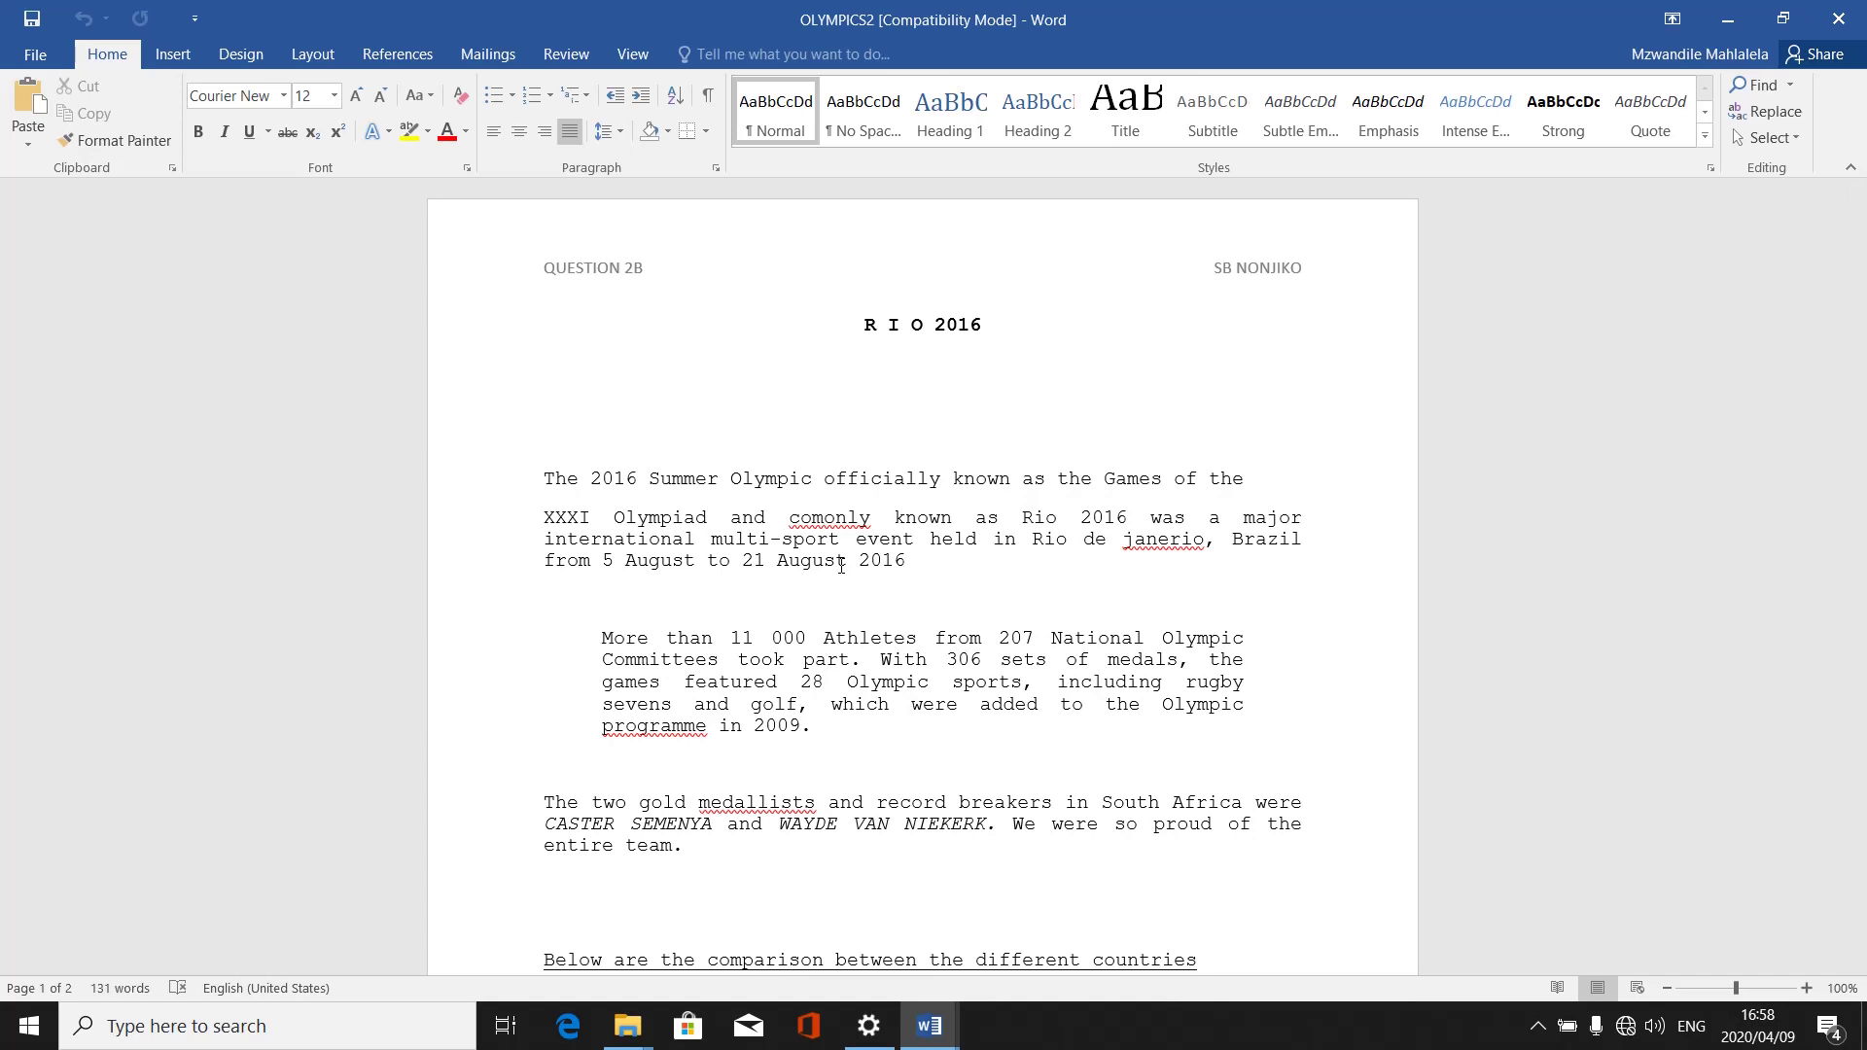
text(m)
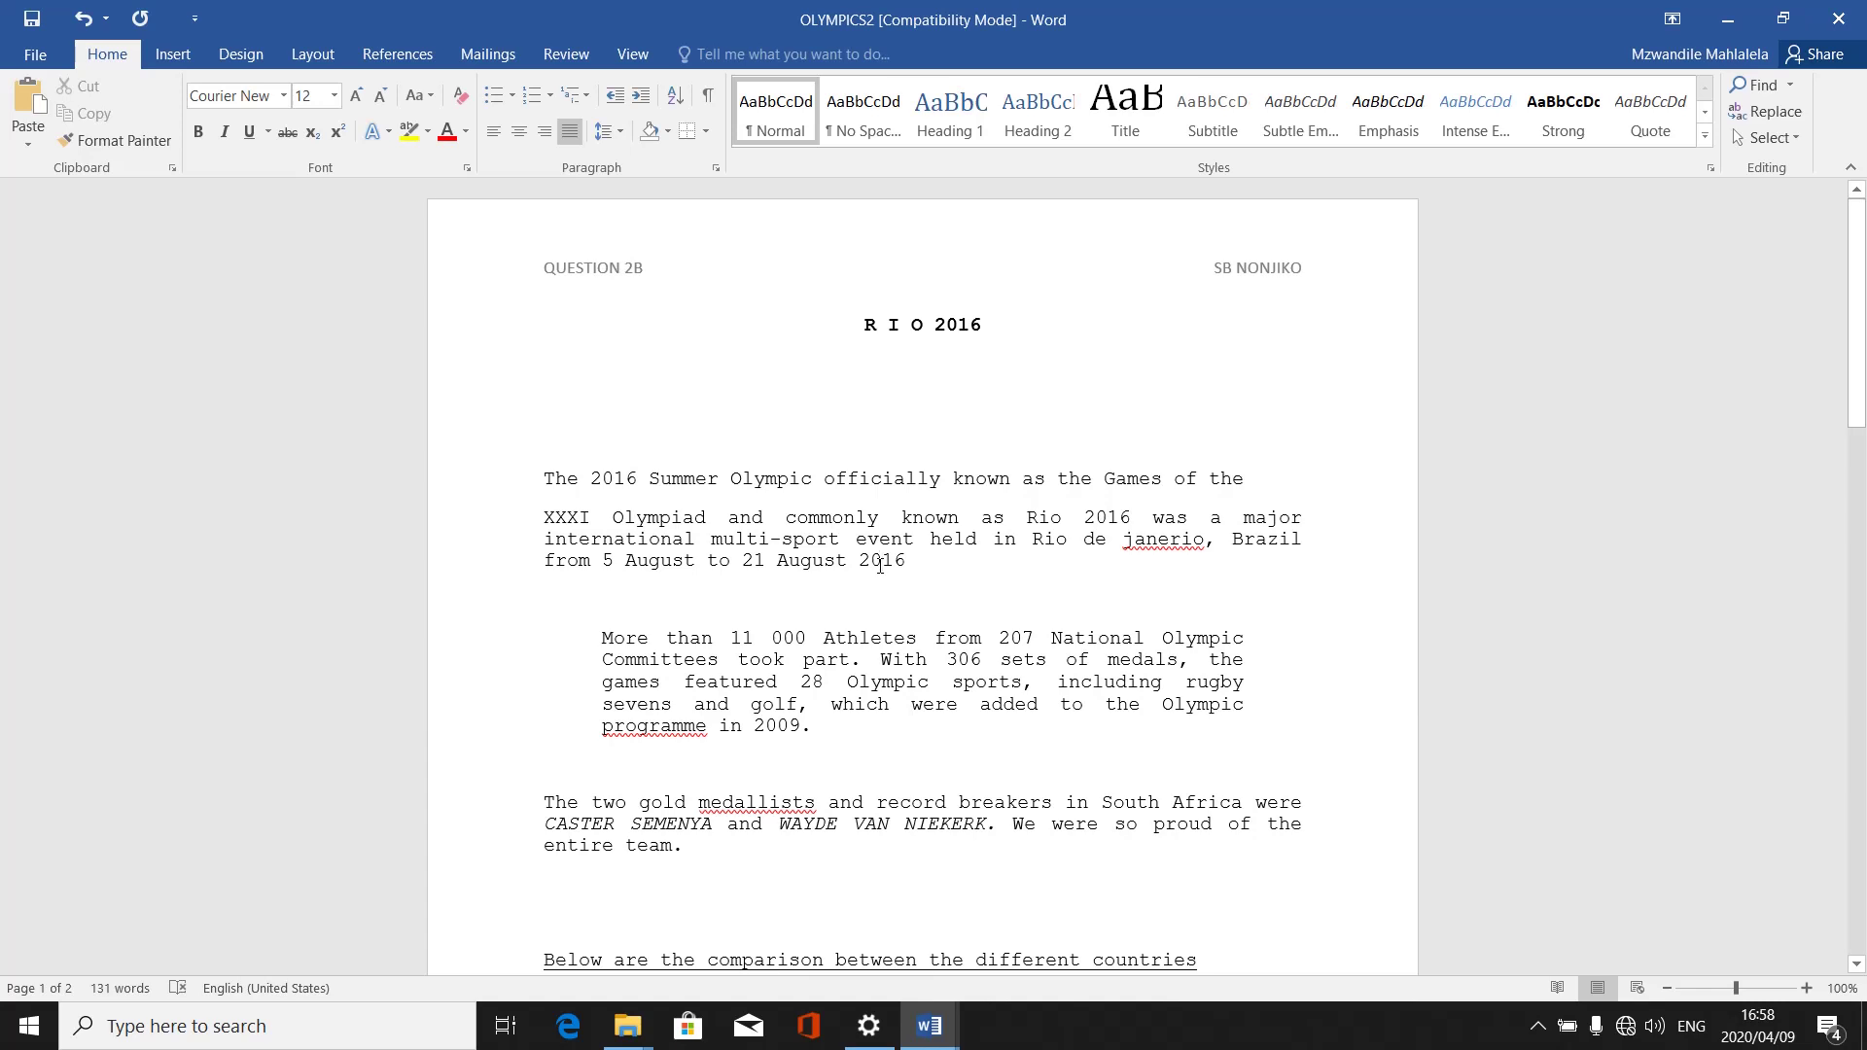
click(830, 517)
key(BackSpace)
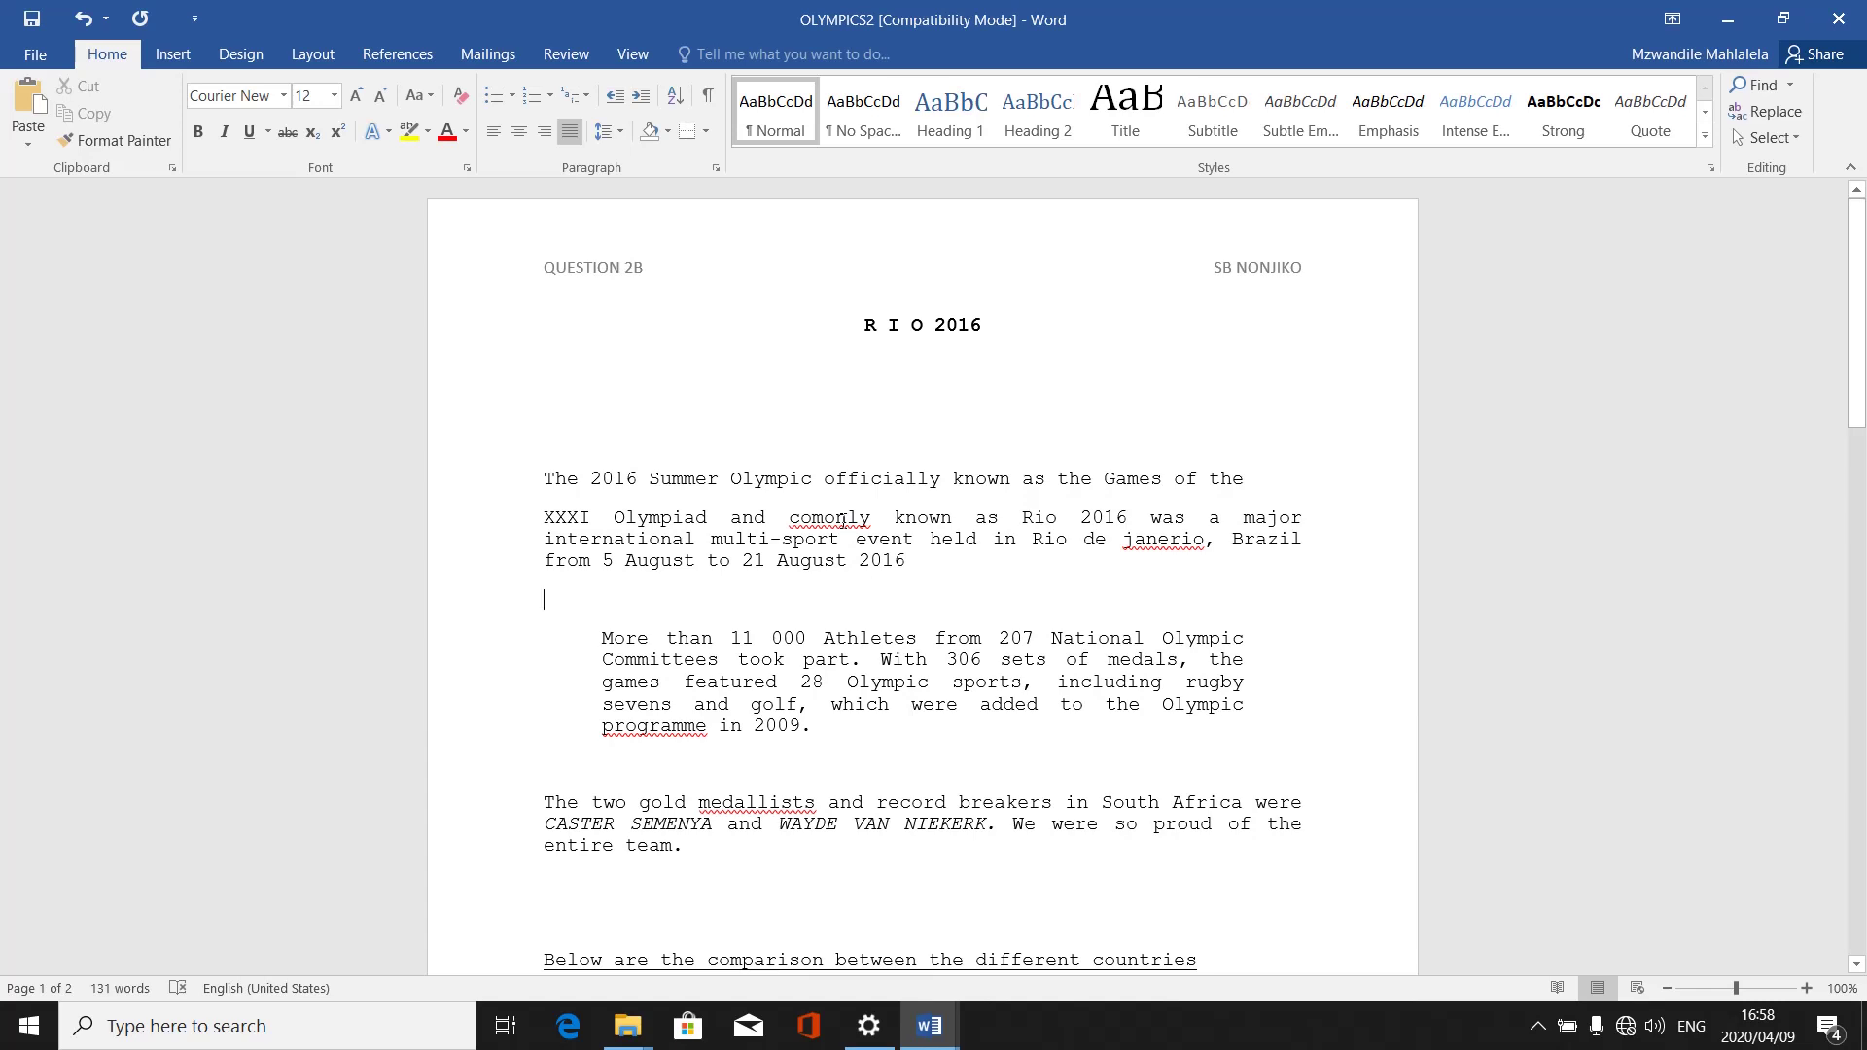
right_click(842, 521)
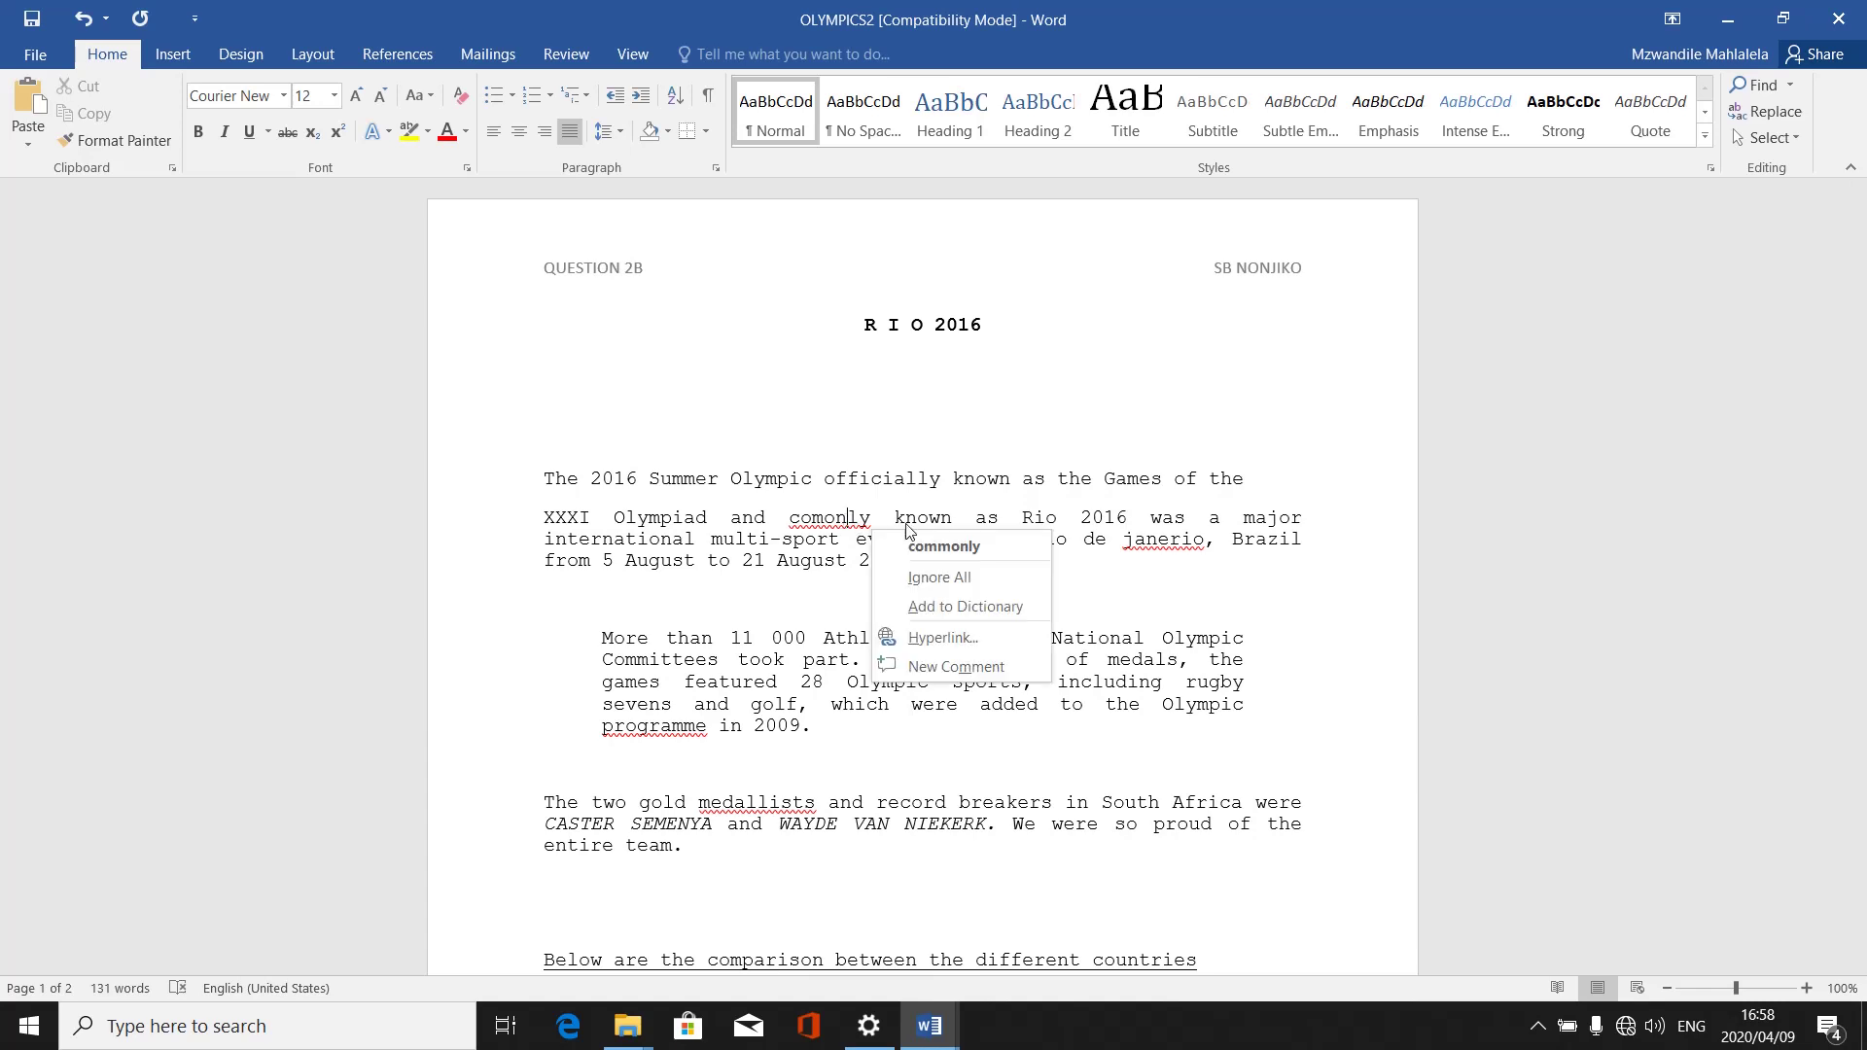
click(956, 545)
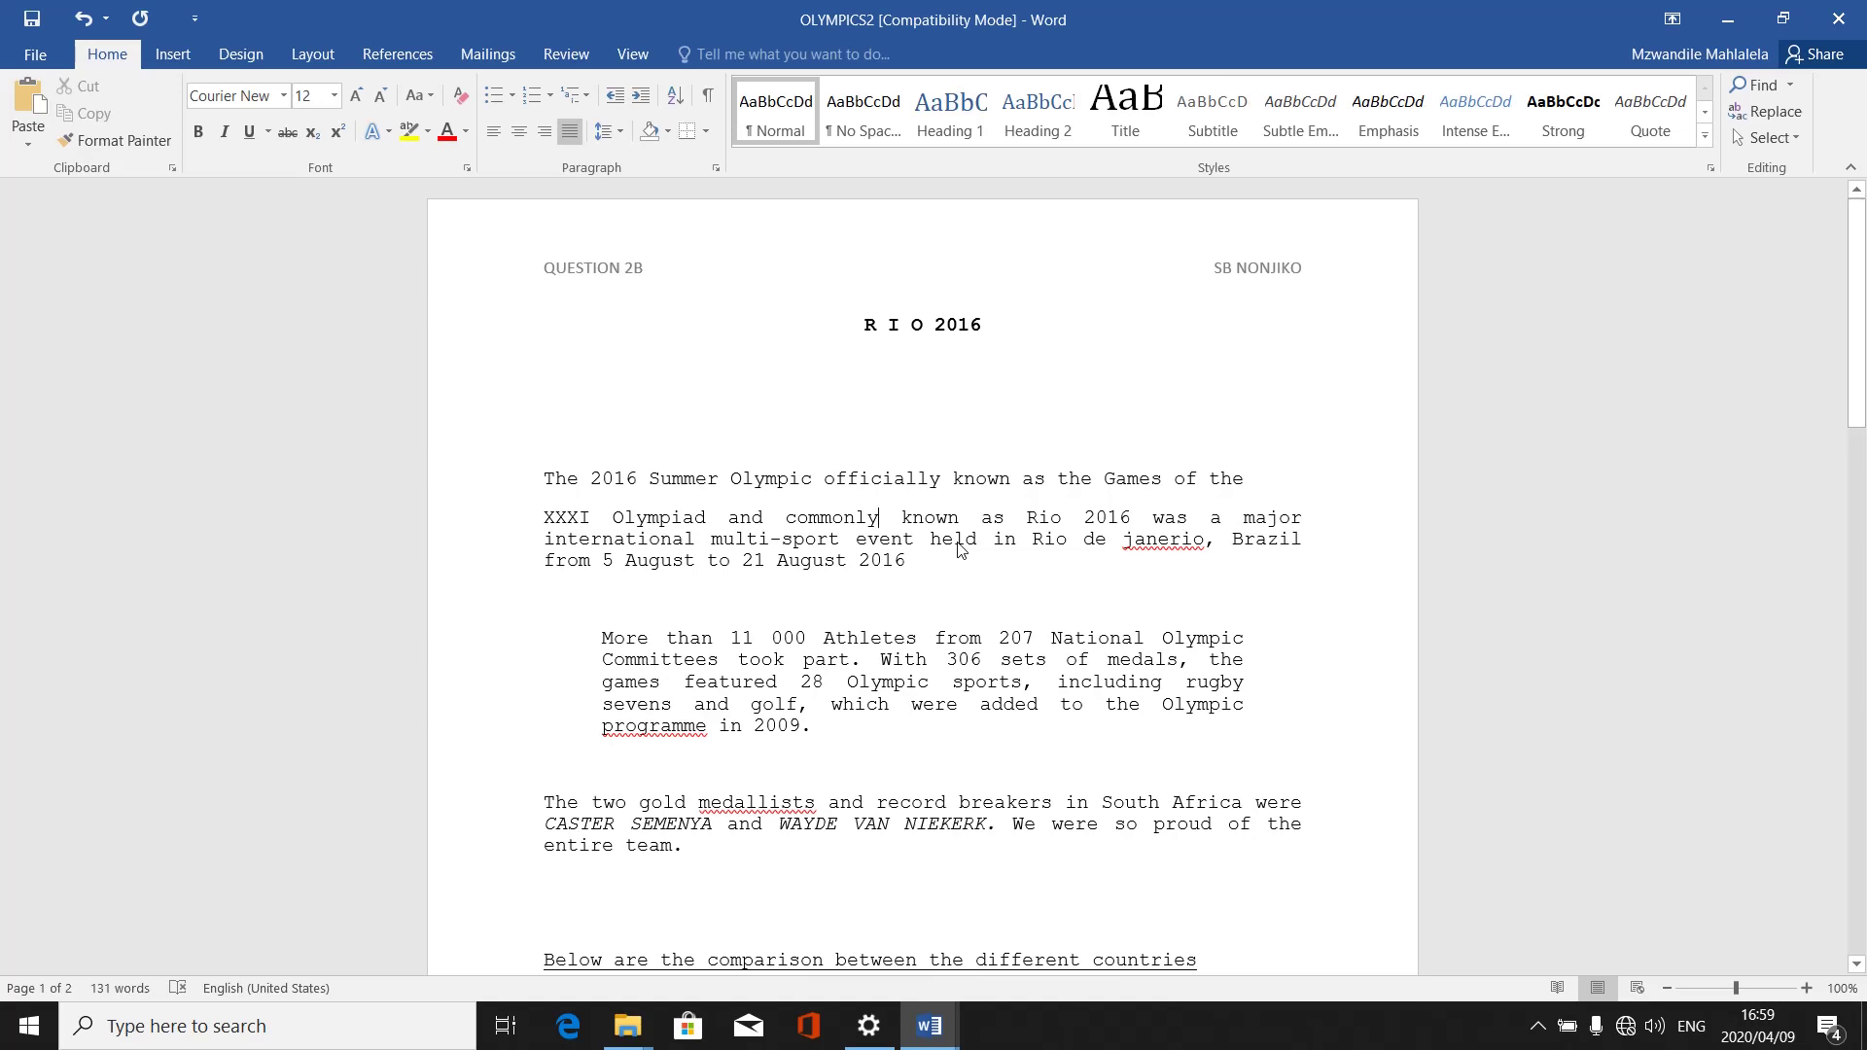
drag(959, 550, 810, 727)
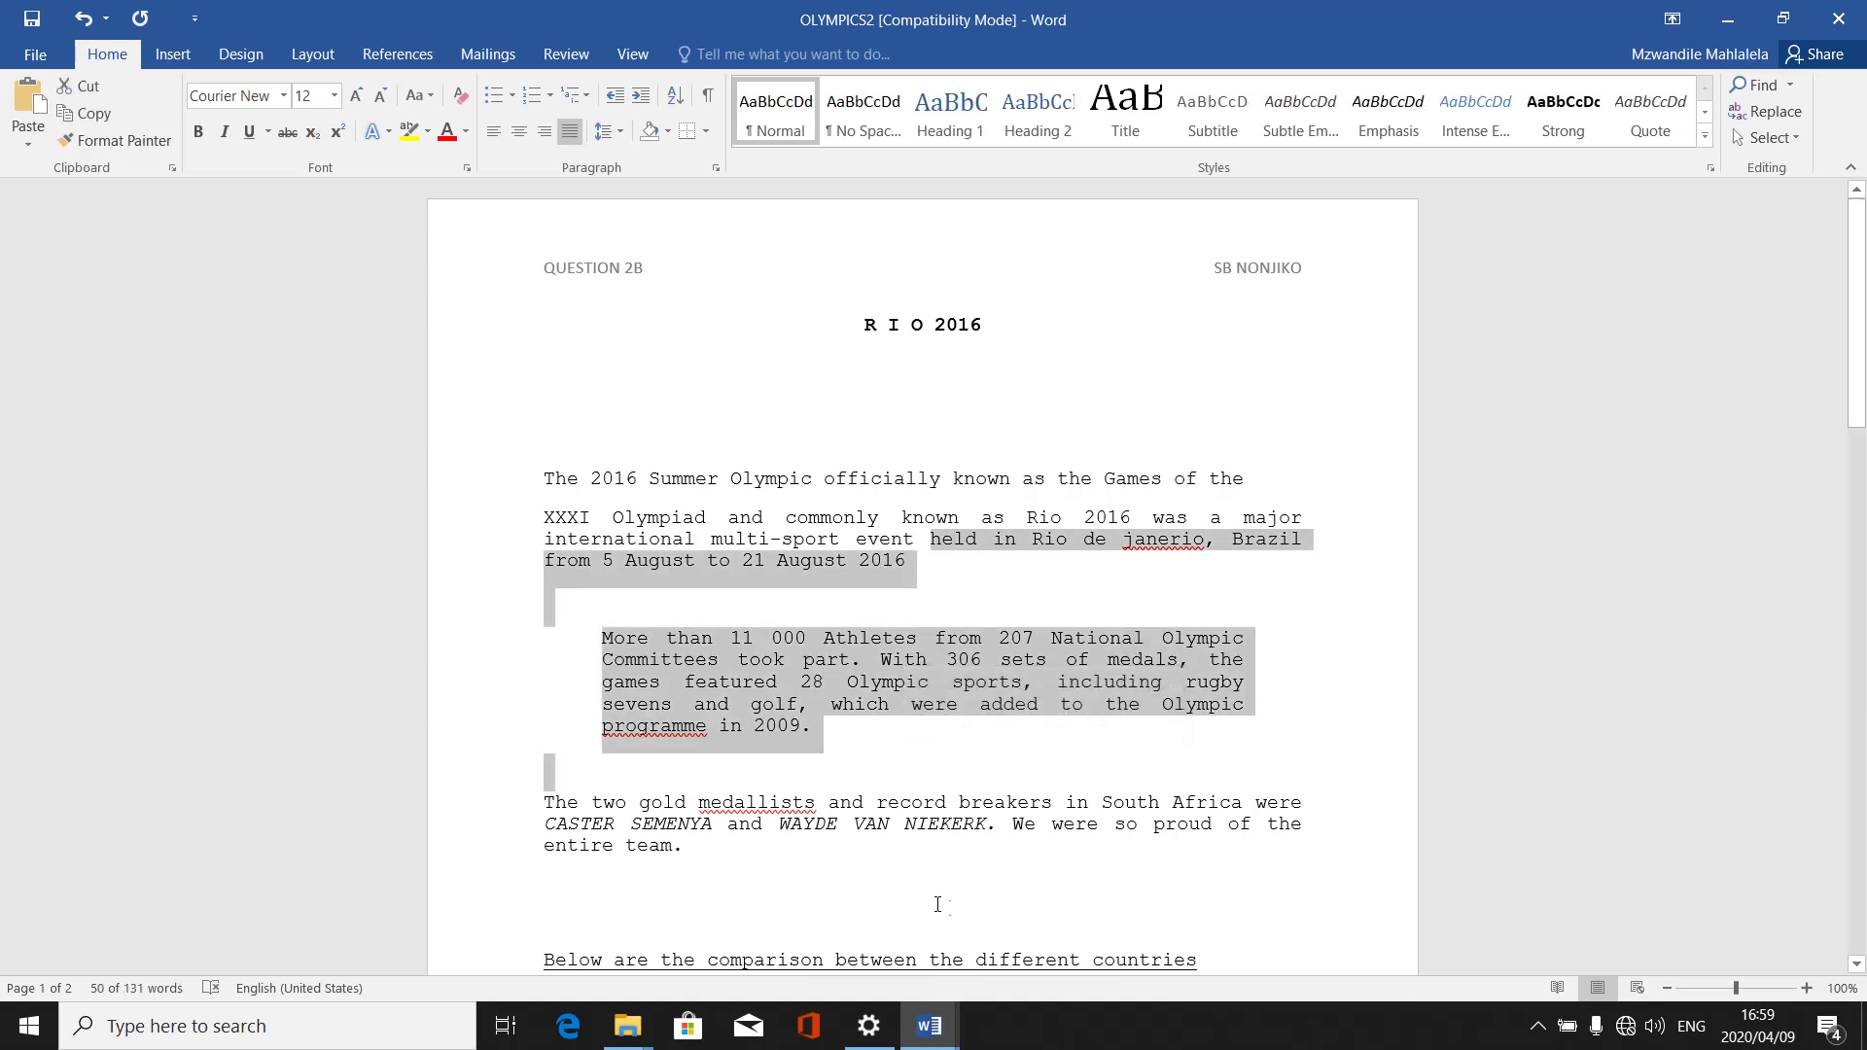
click(941, 1030)
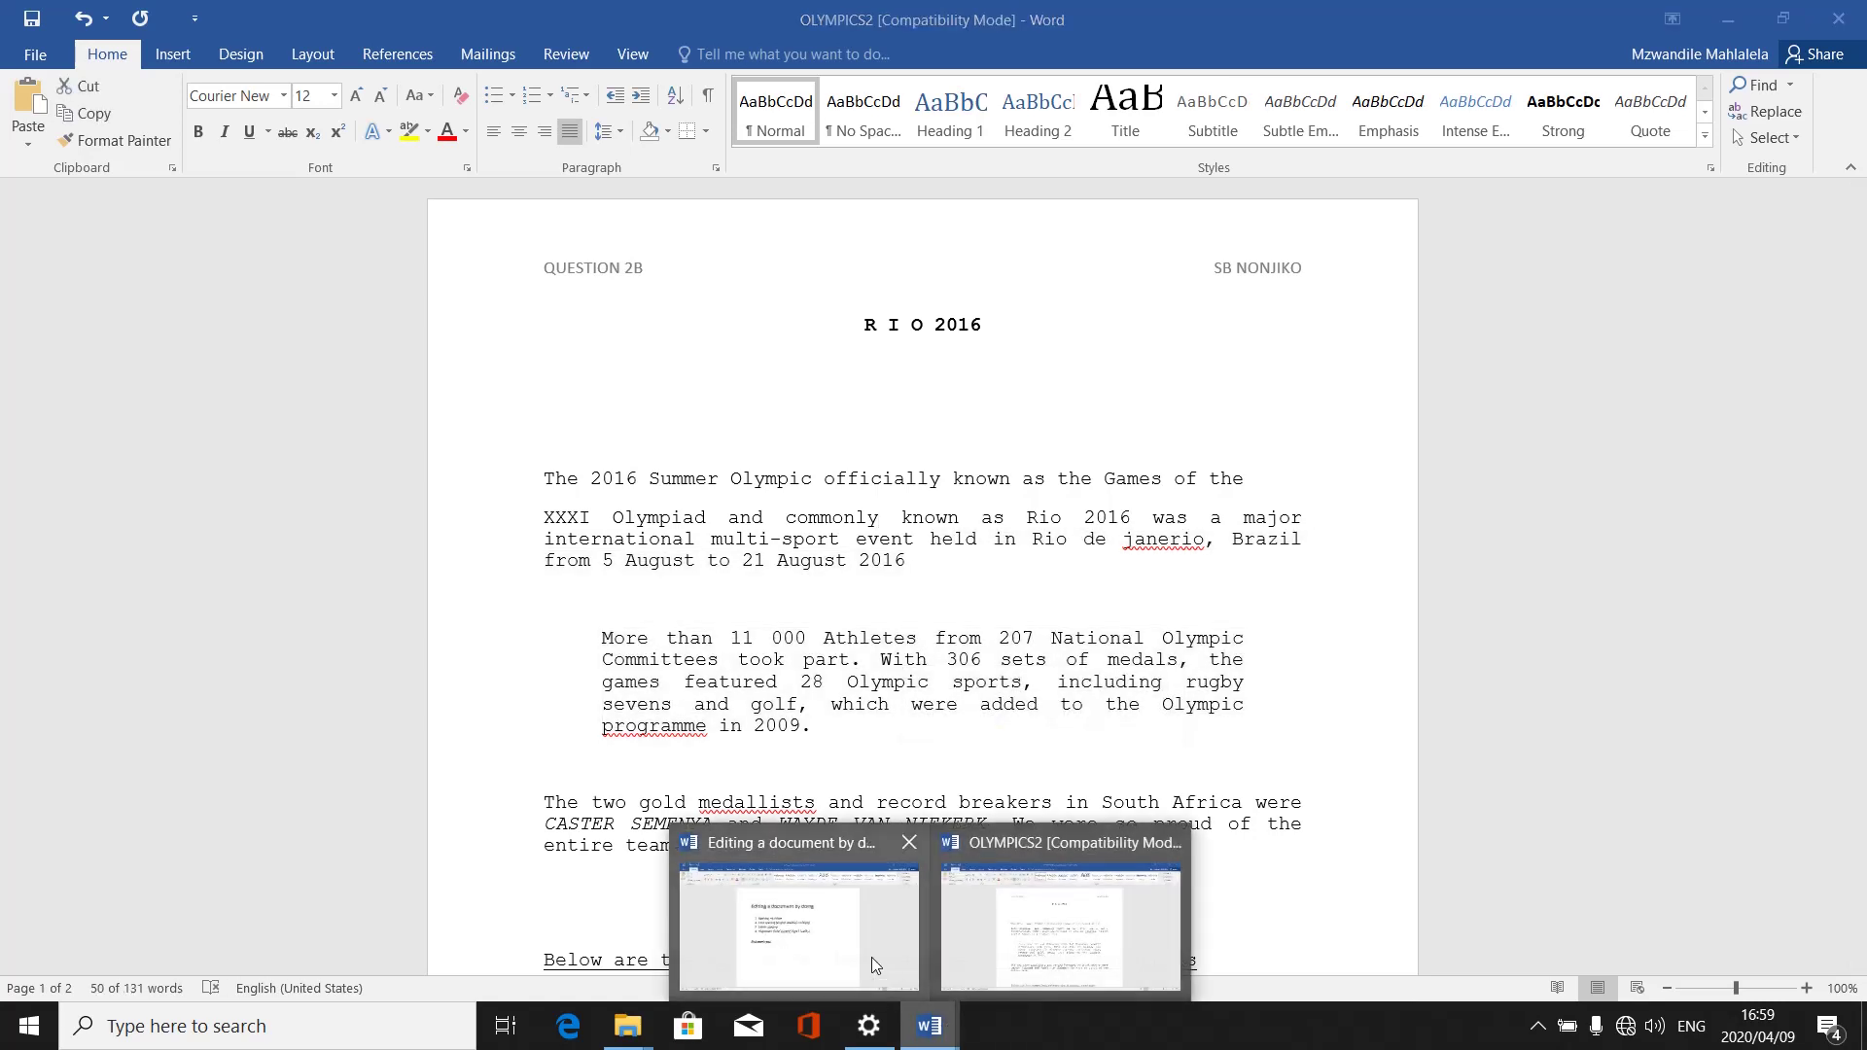
click(871, 956)
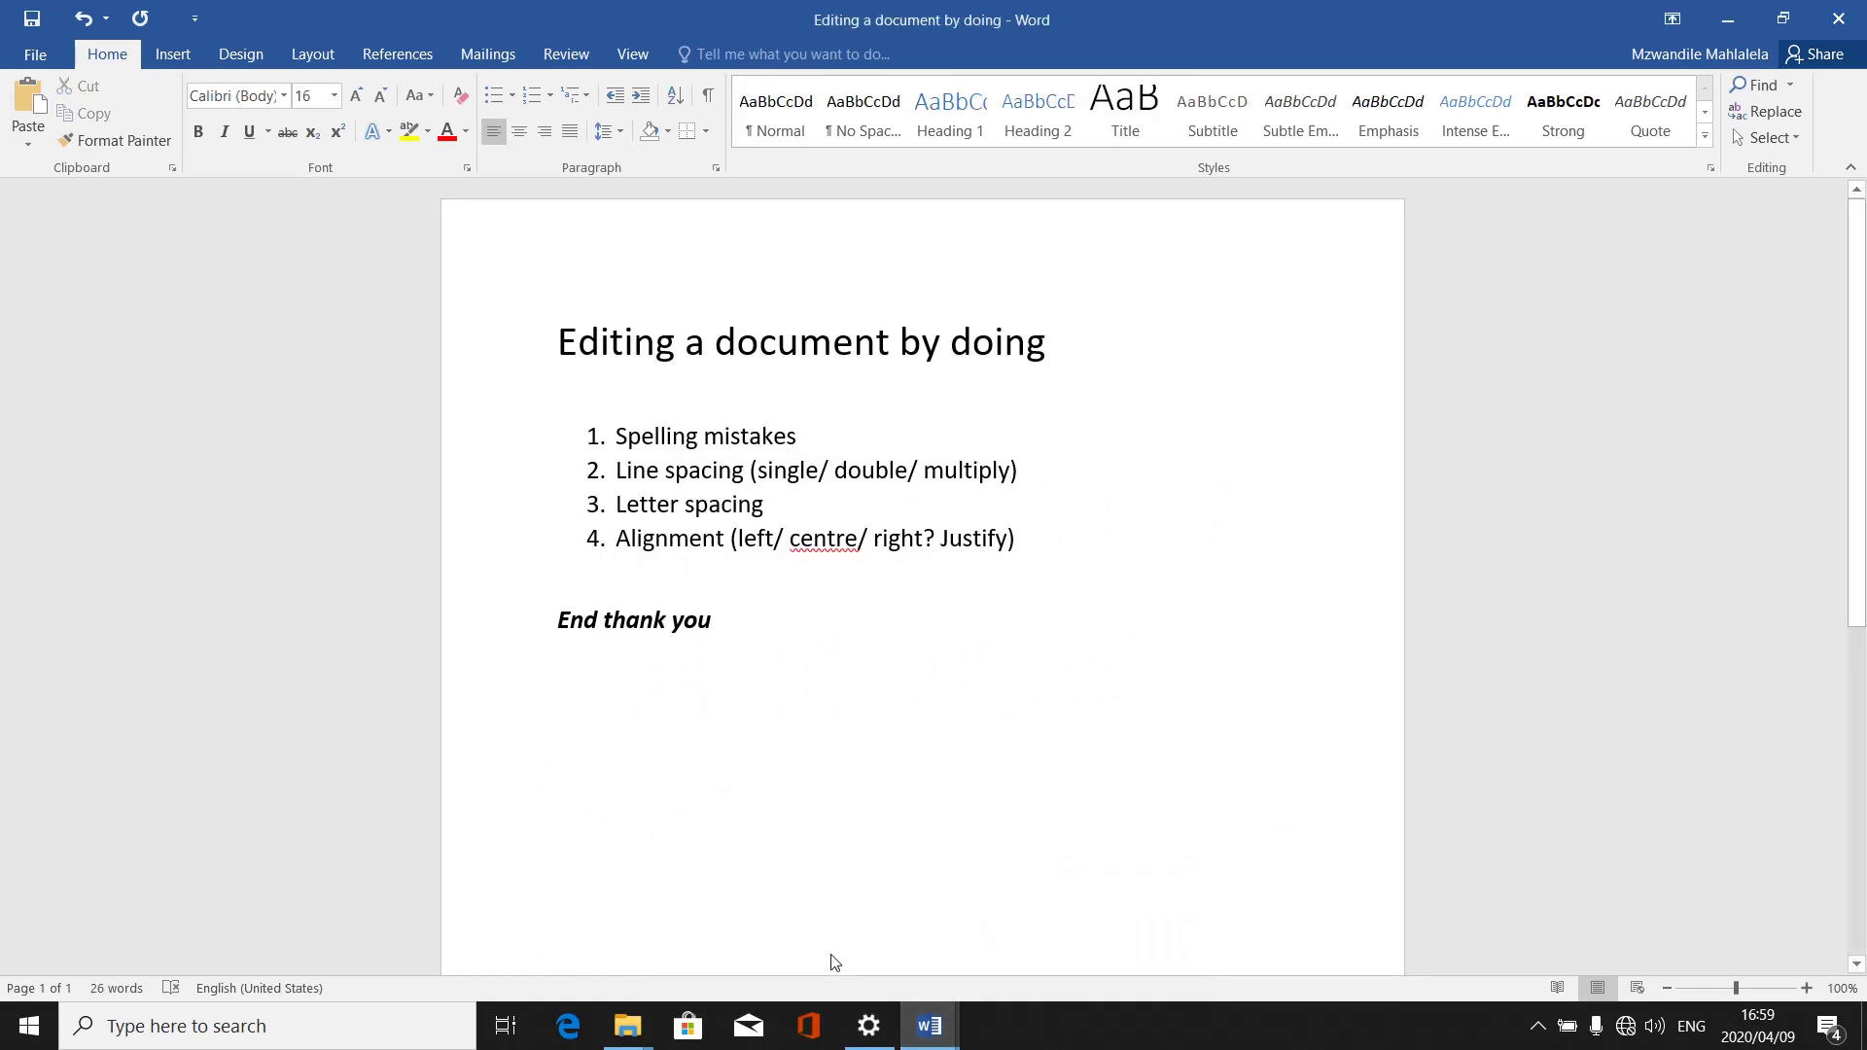
click(951, 1032)
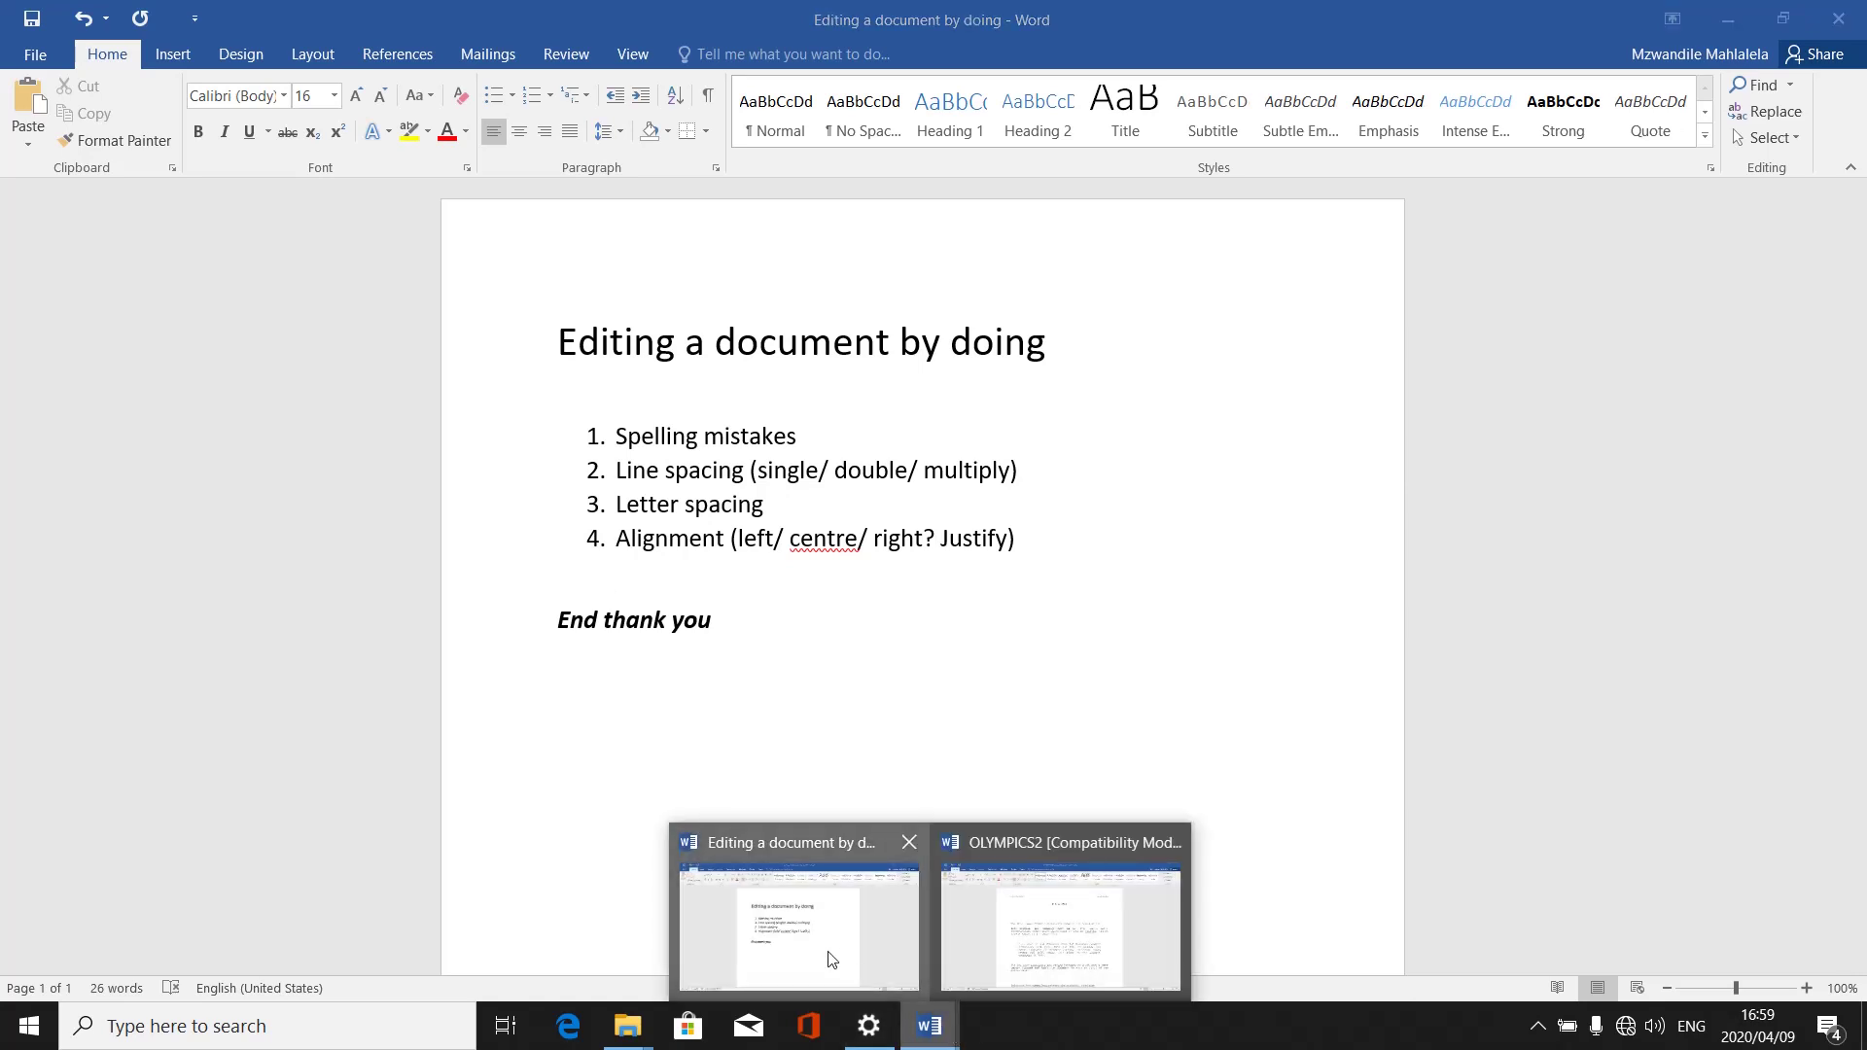
mouse_move(1046, 926)
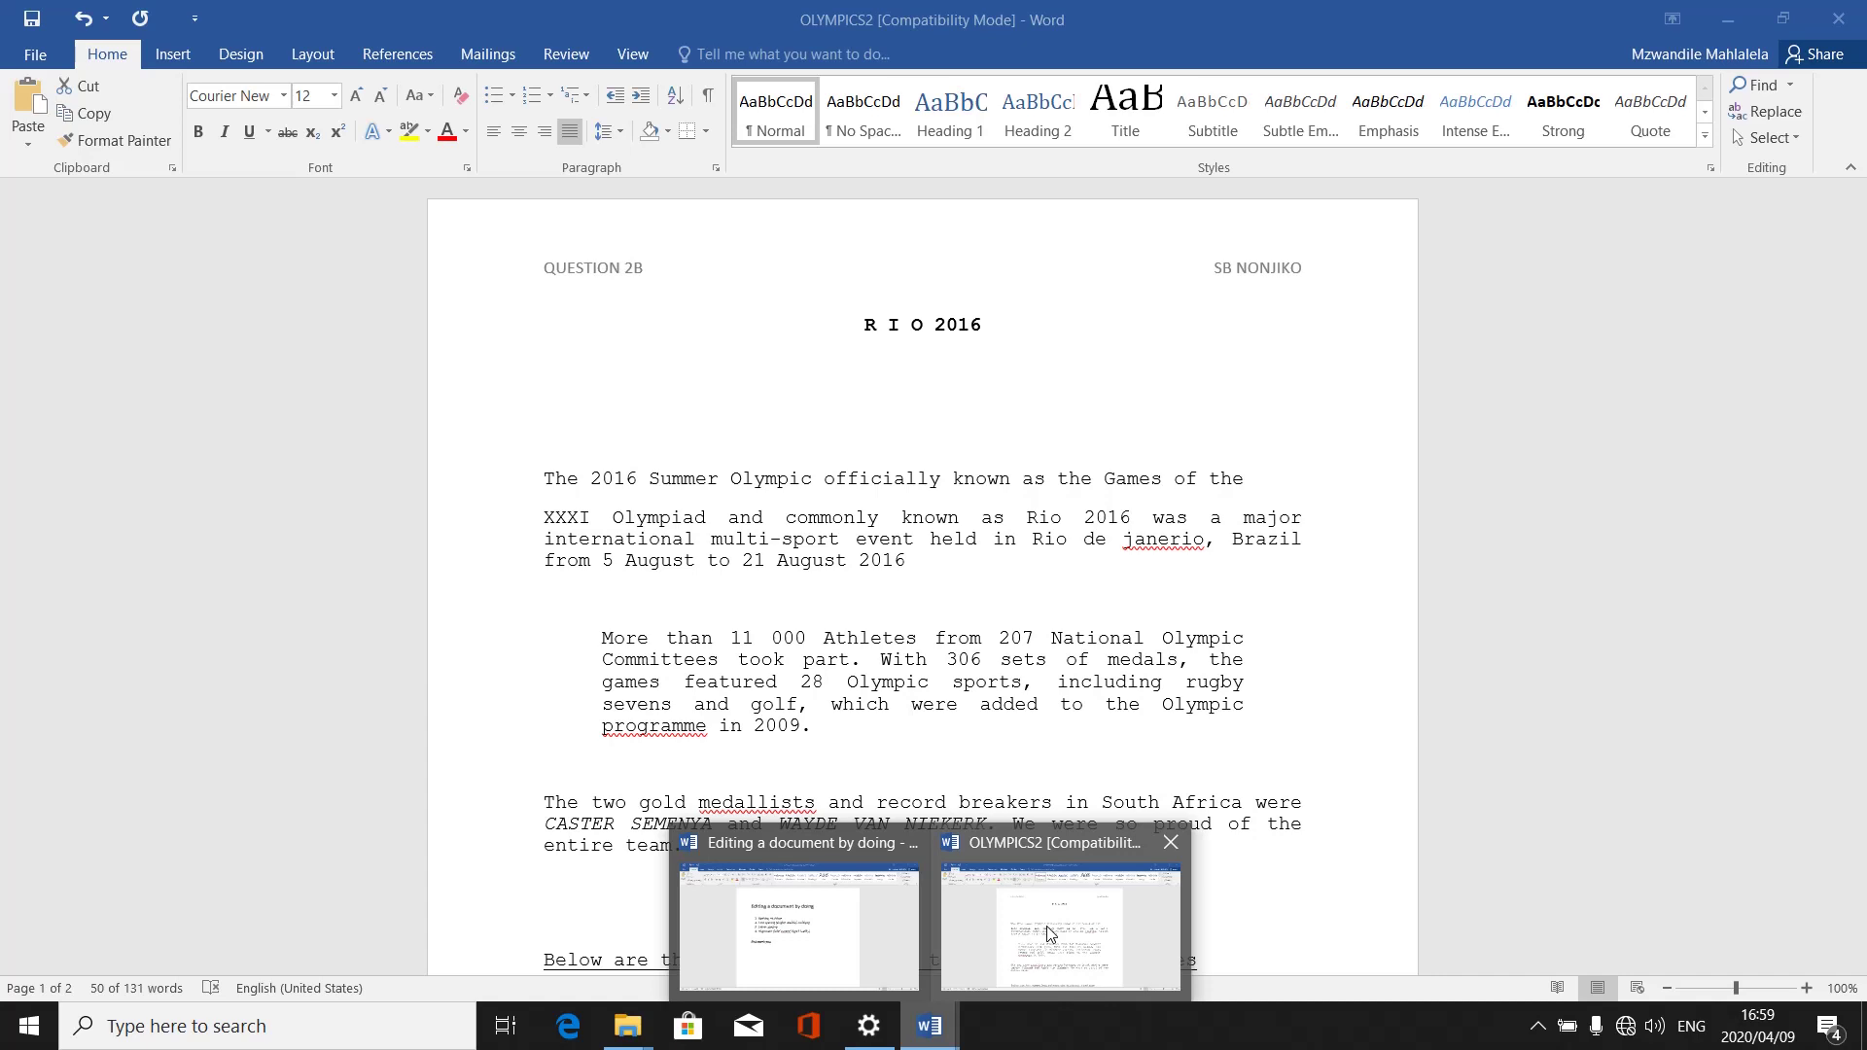
click(1048, 934)
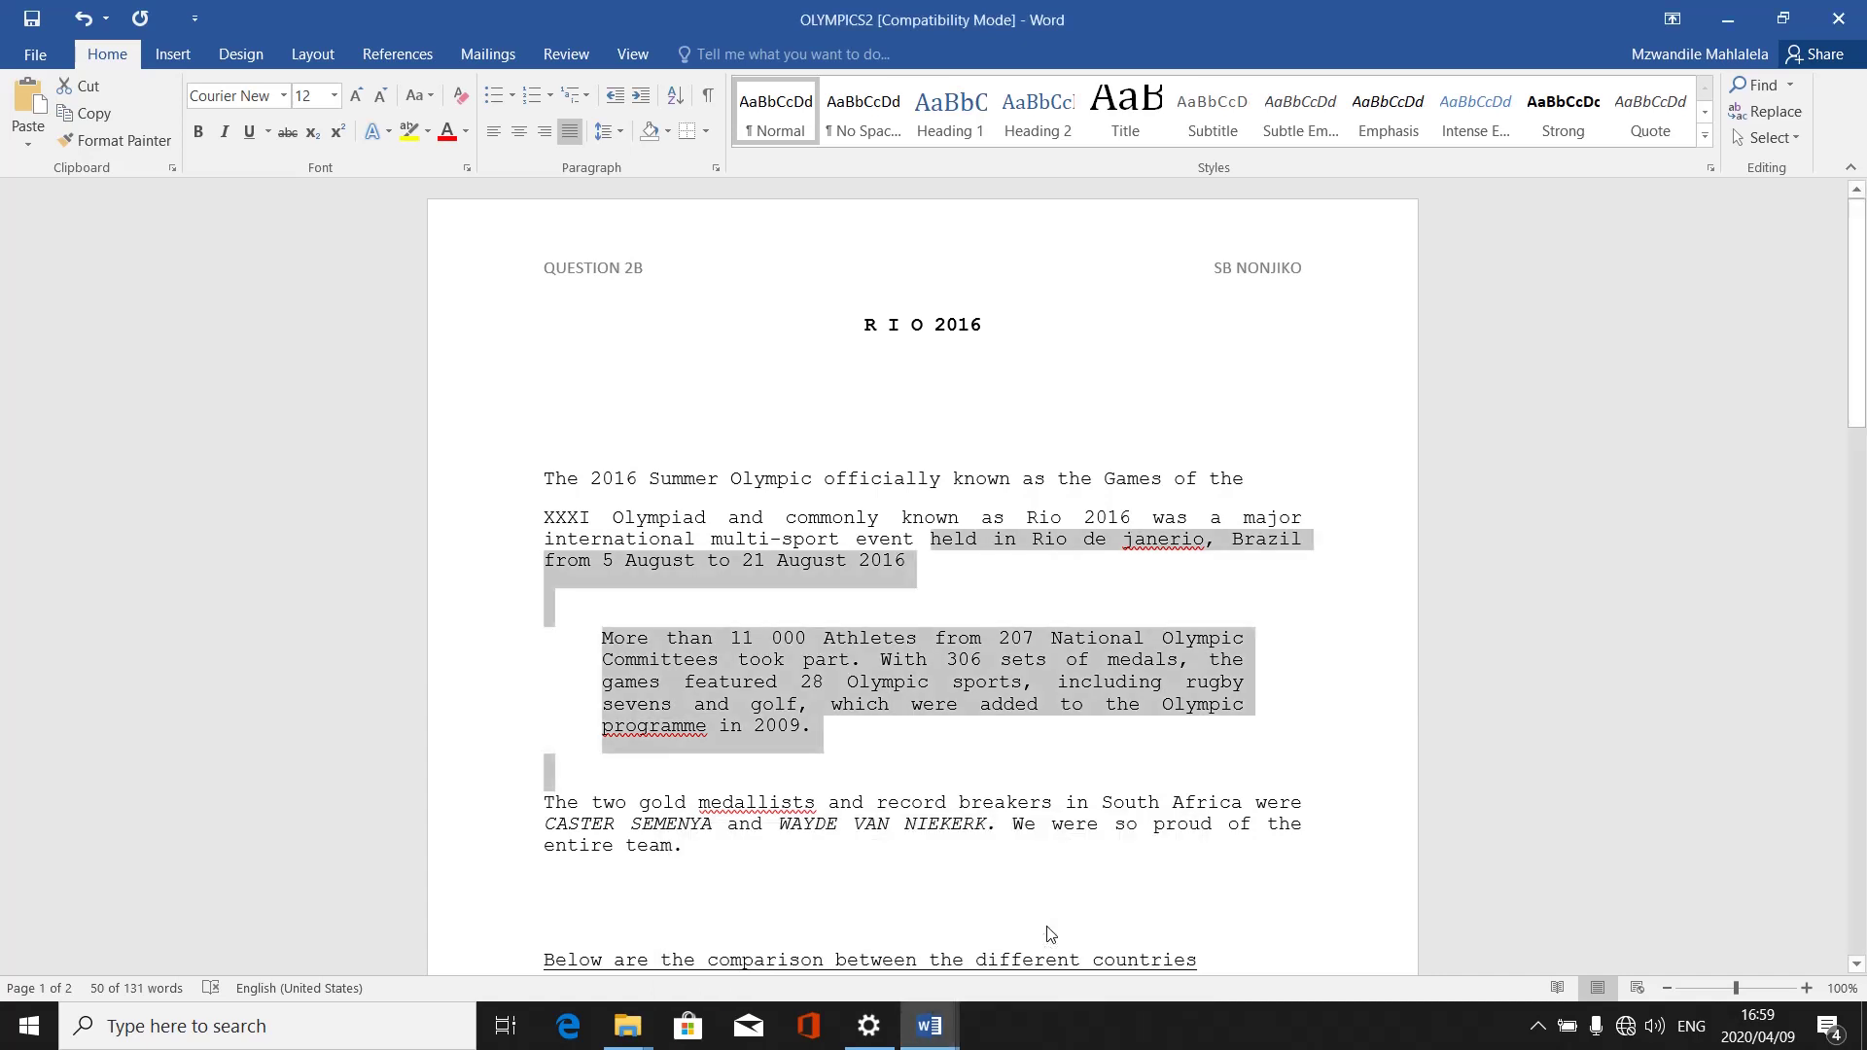
click(880, 720)
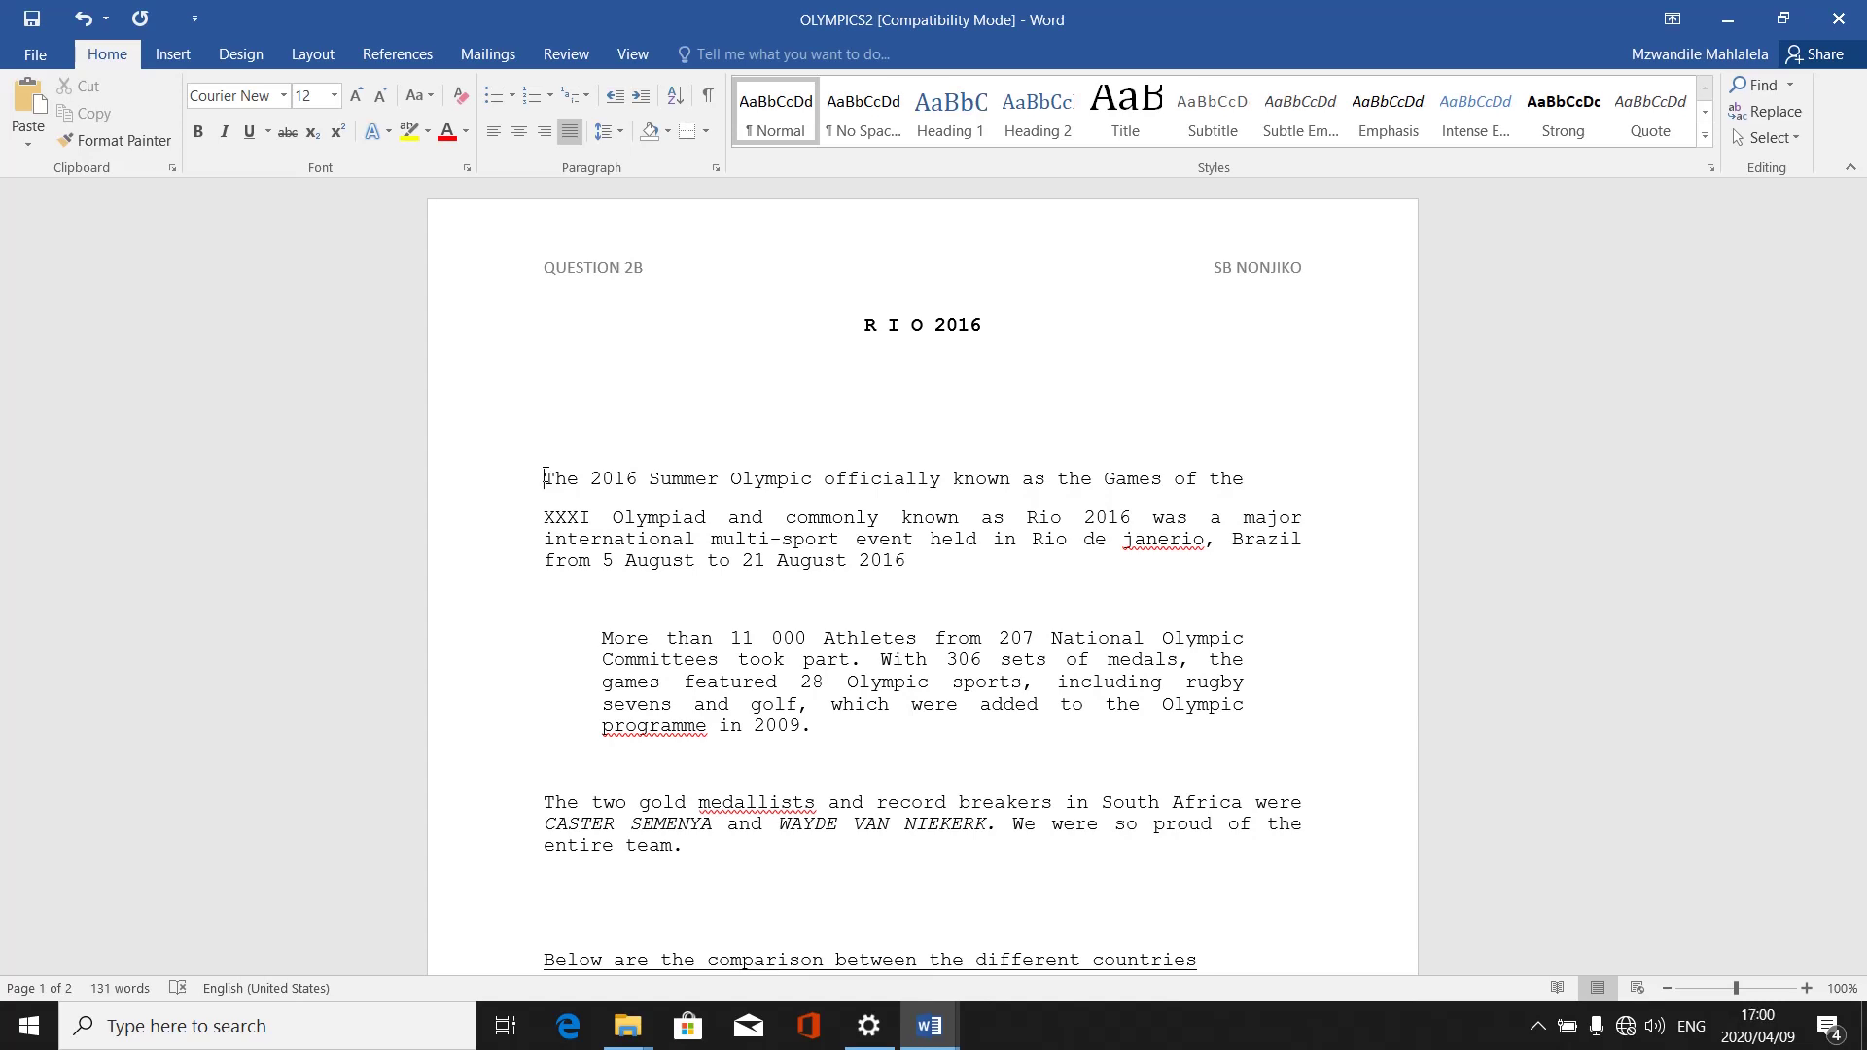
Select the opening 2016 Summer Olympic paragraph and give it justified alignment with single spacing
key(shift+Down)
key(shift+Down)
key(shift+Down)
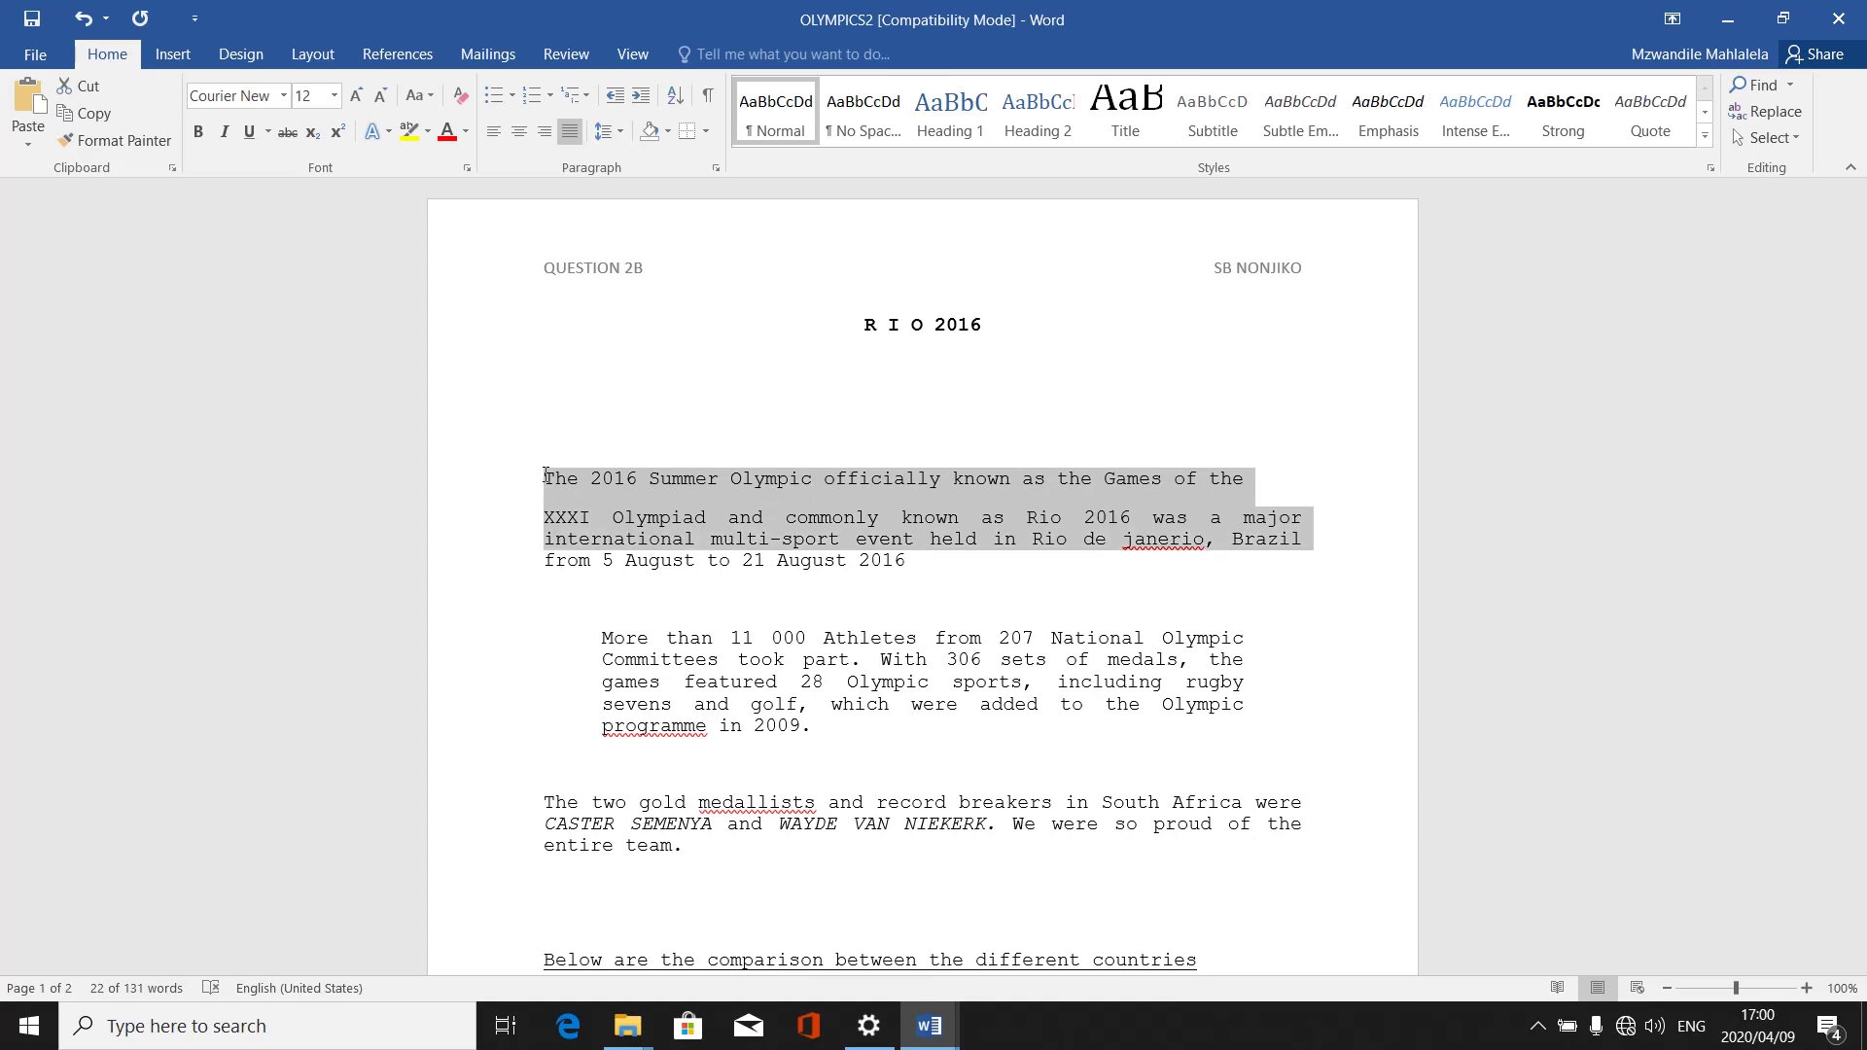
key(shift+Down)
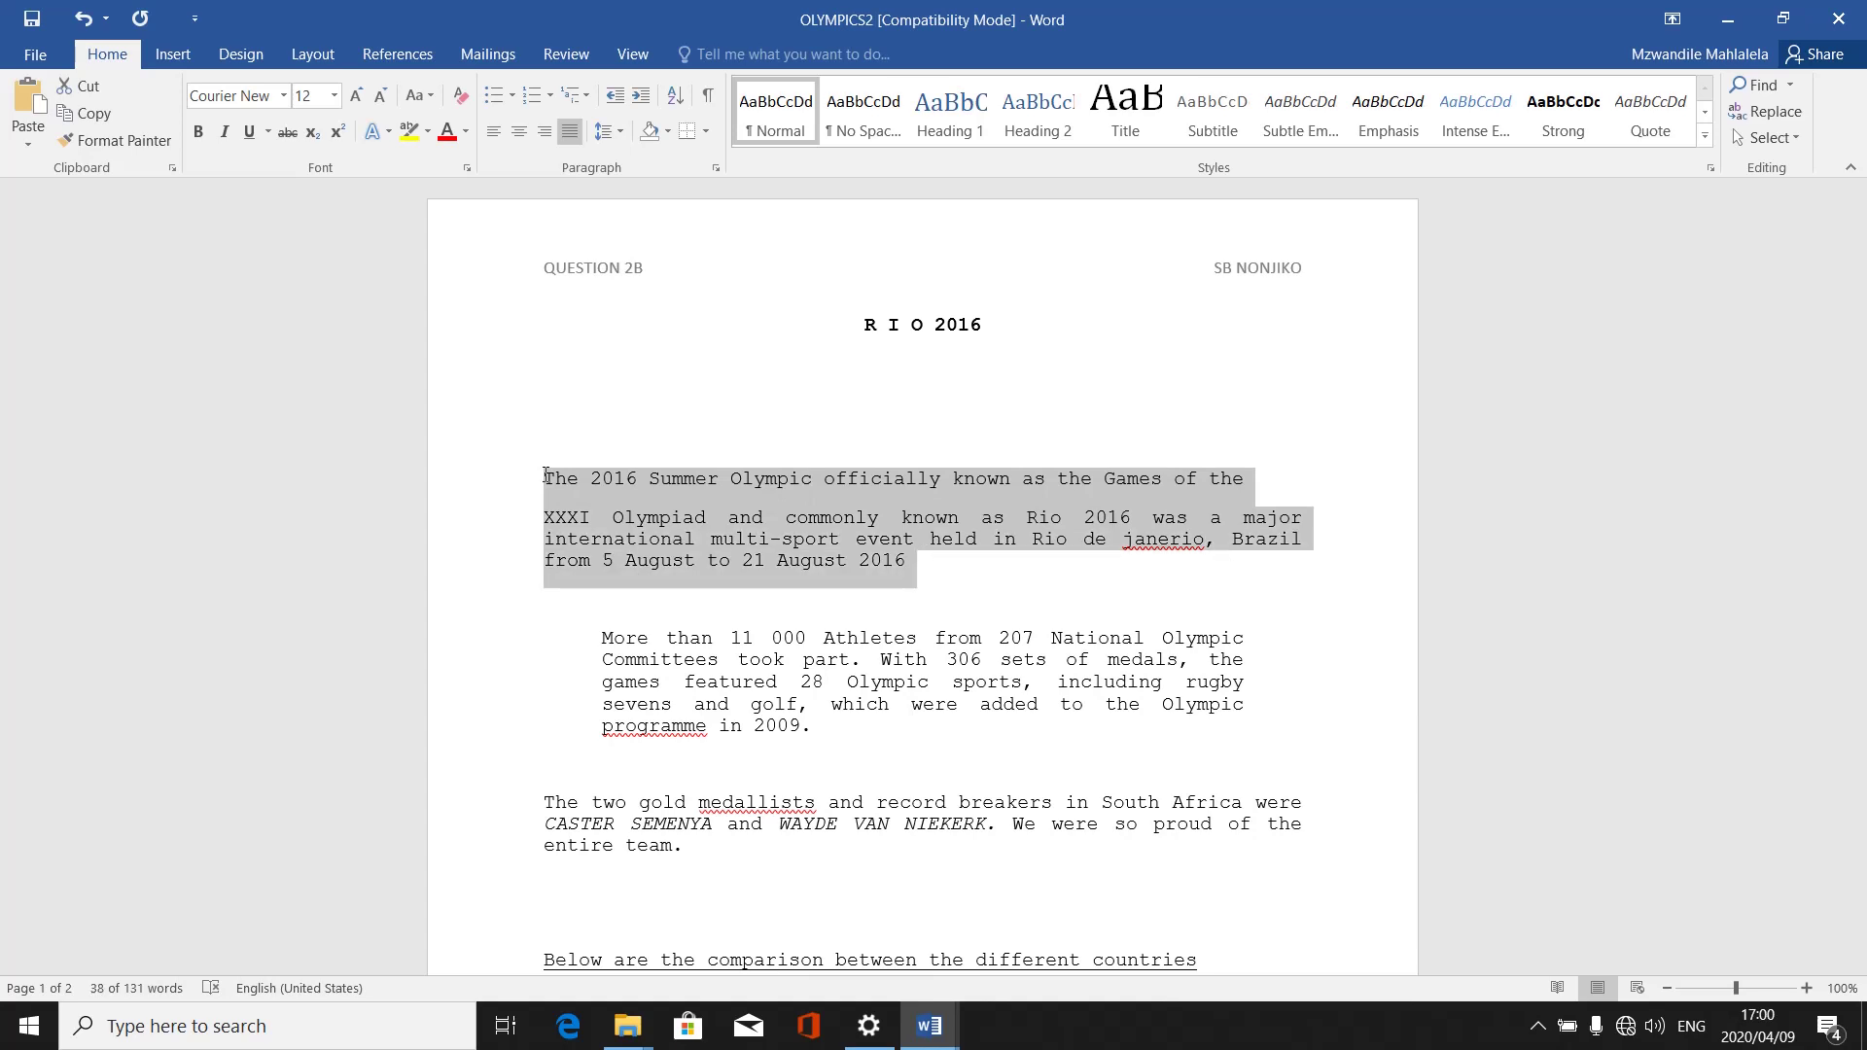
right_click(651, 485)
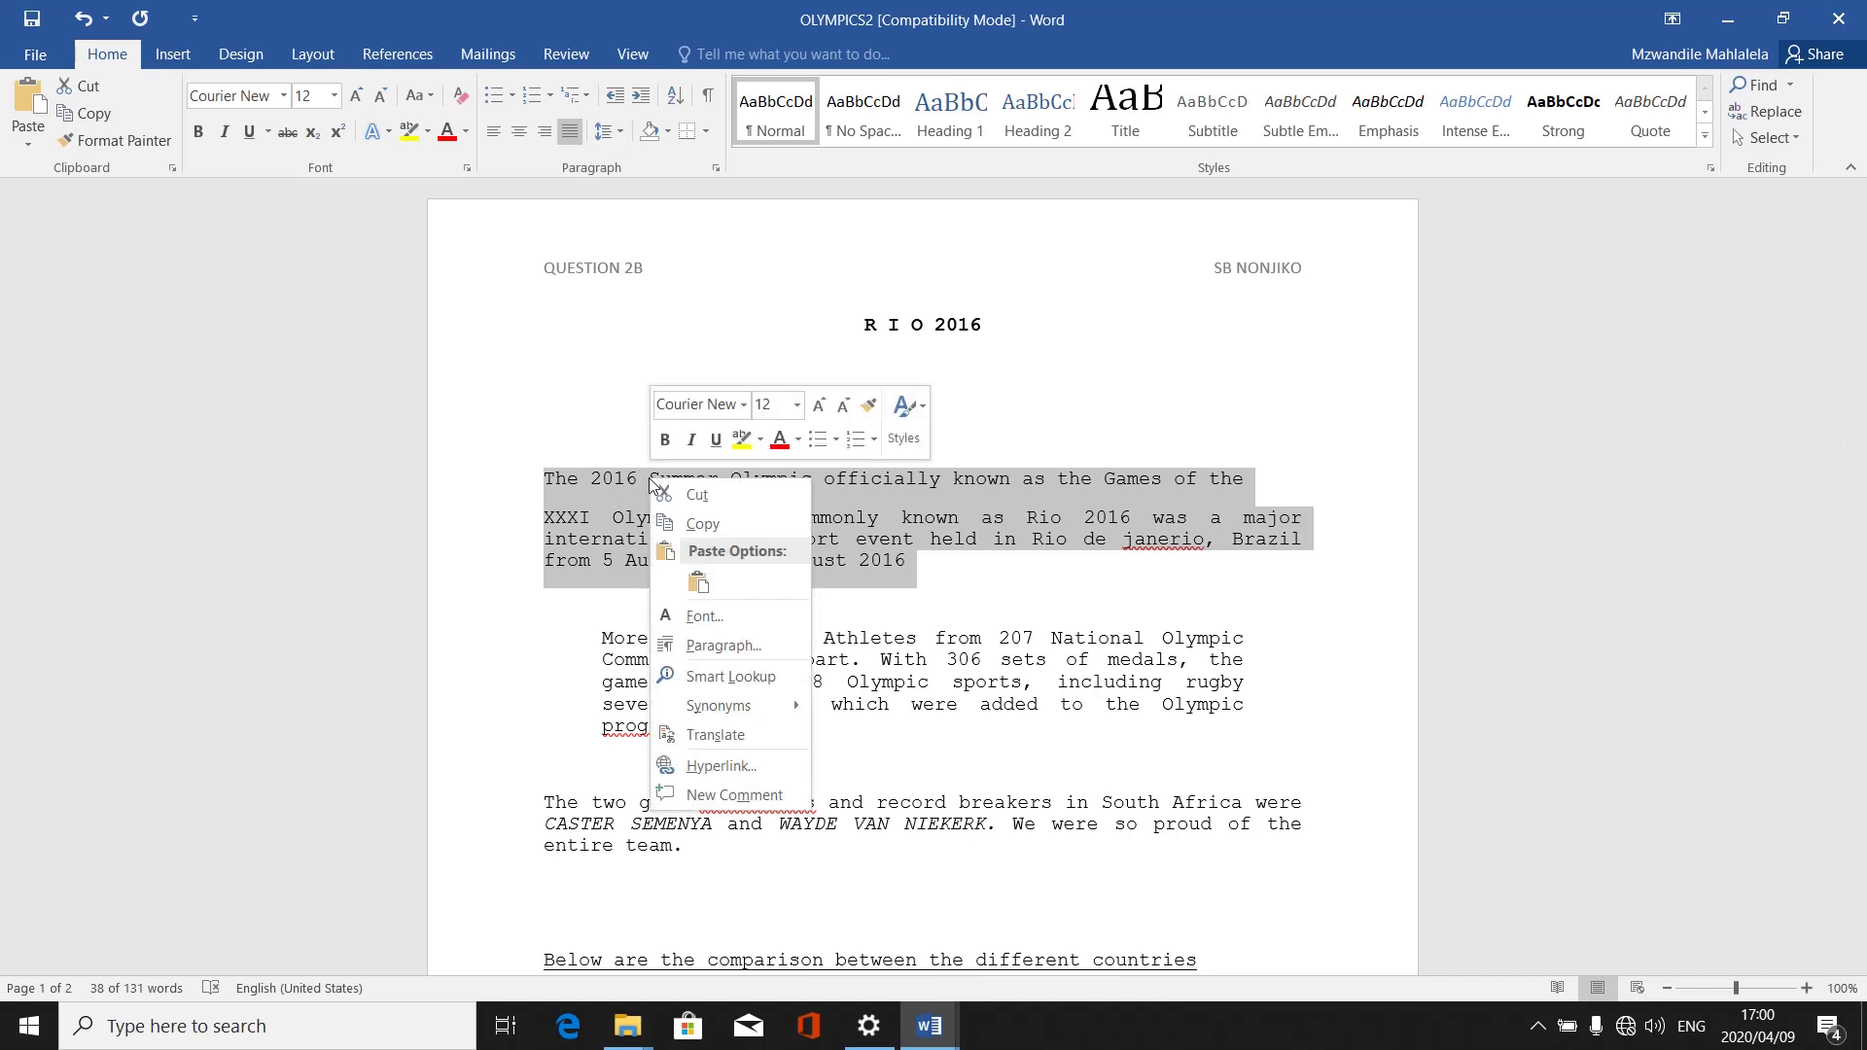
click(727, 645)
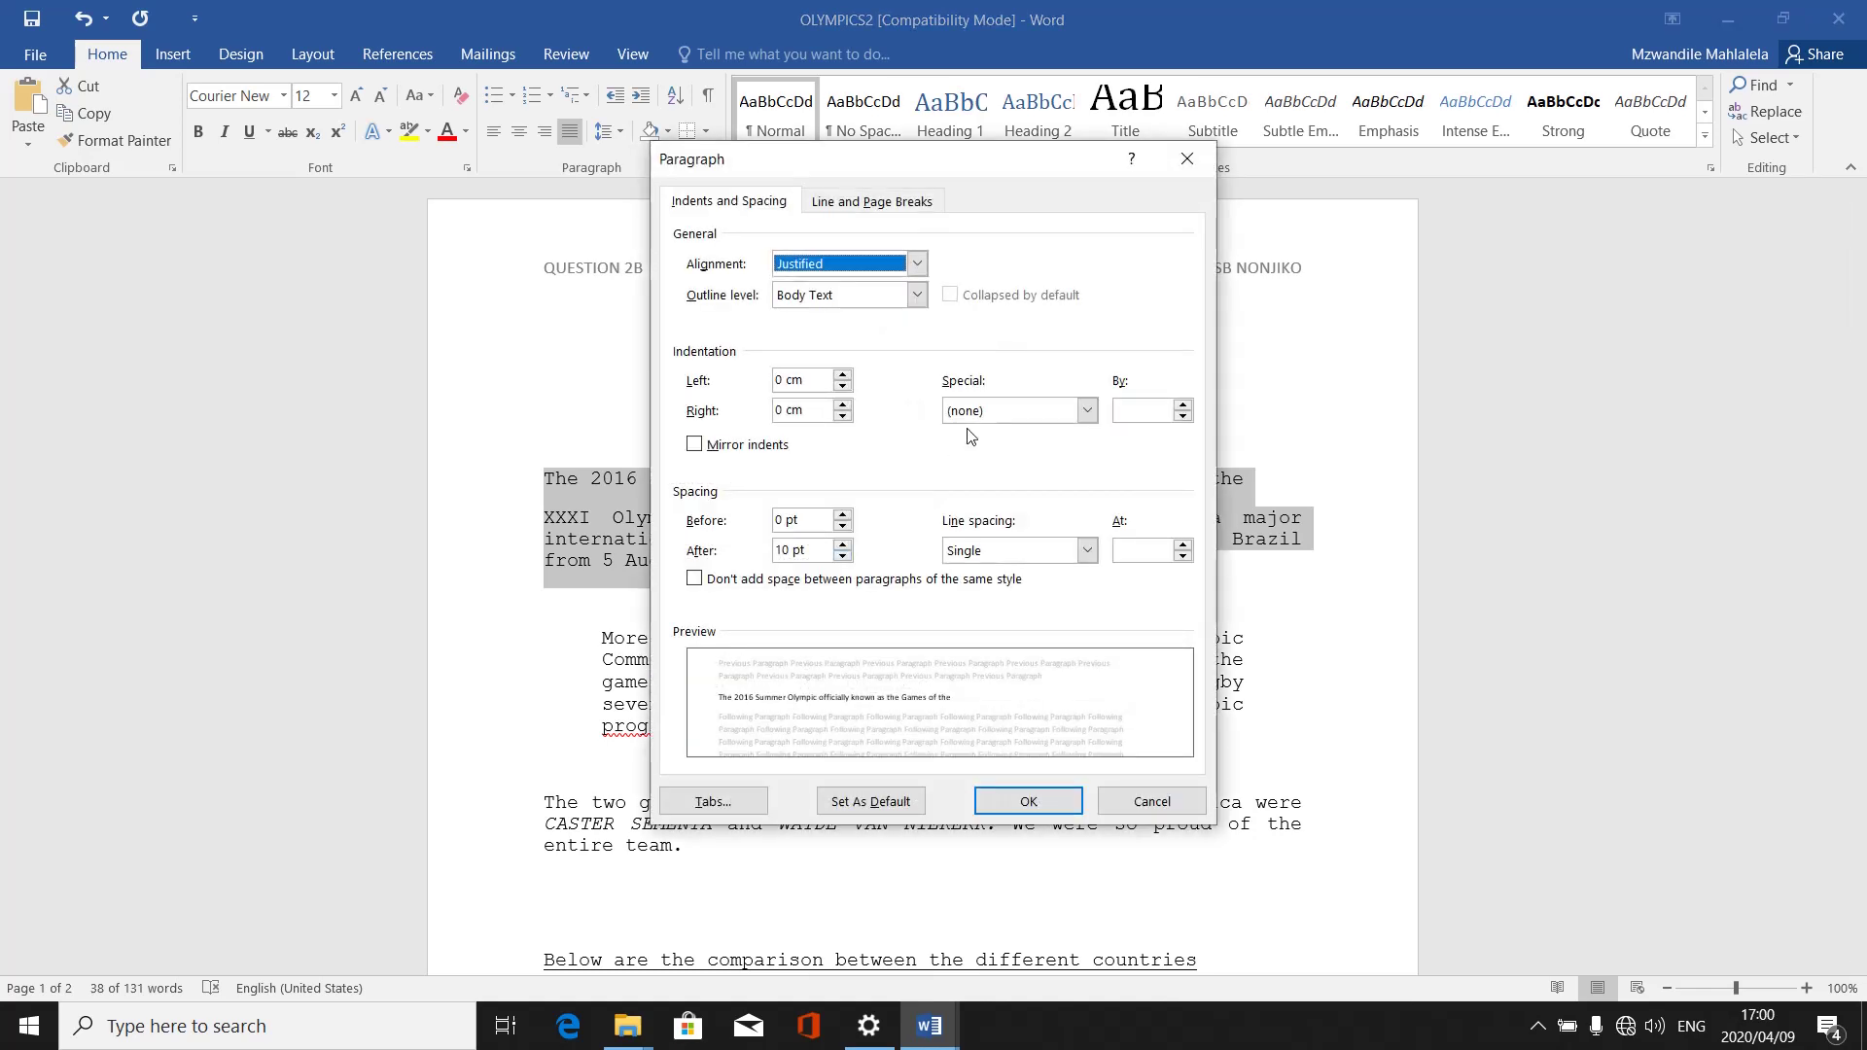
click(1011, 798)
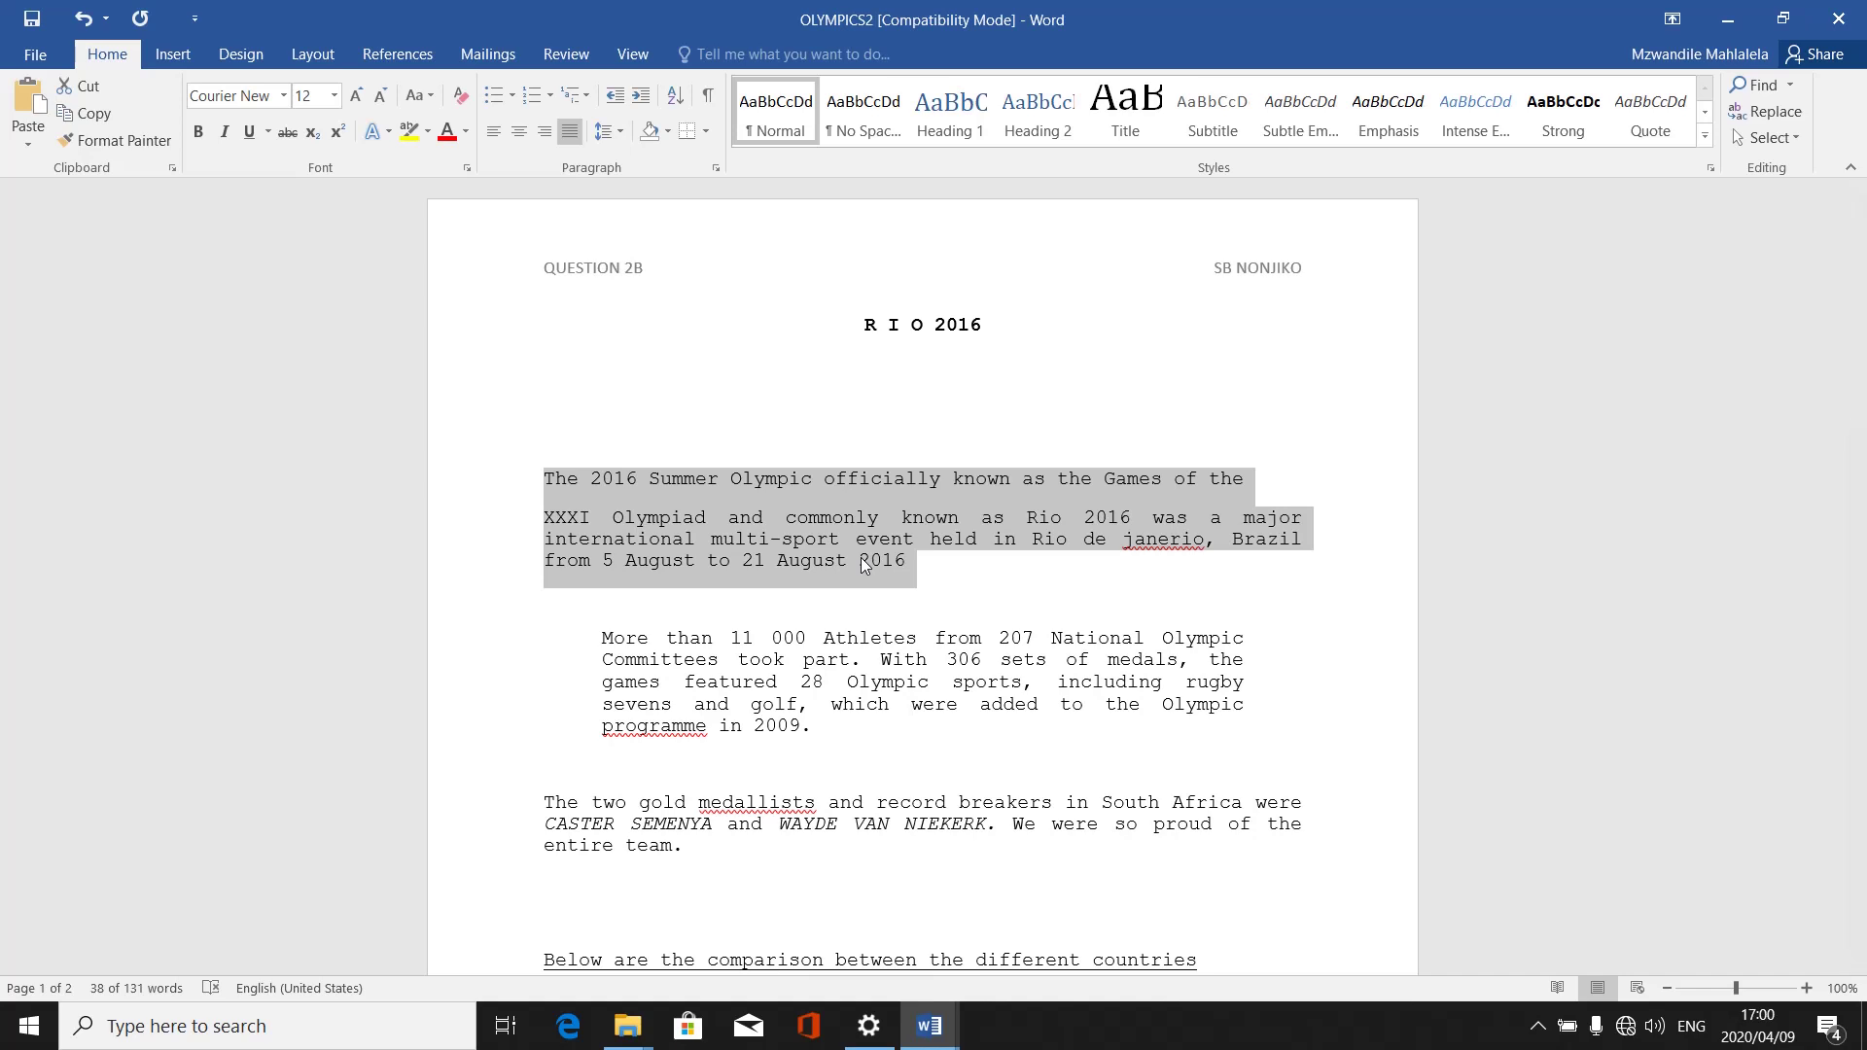
click(819, 519)
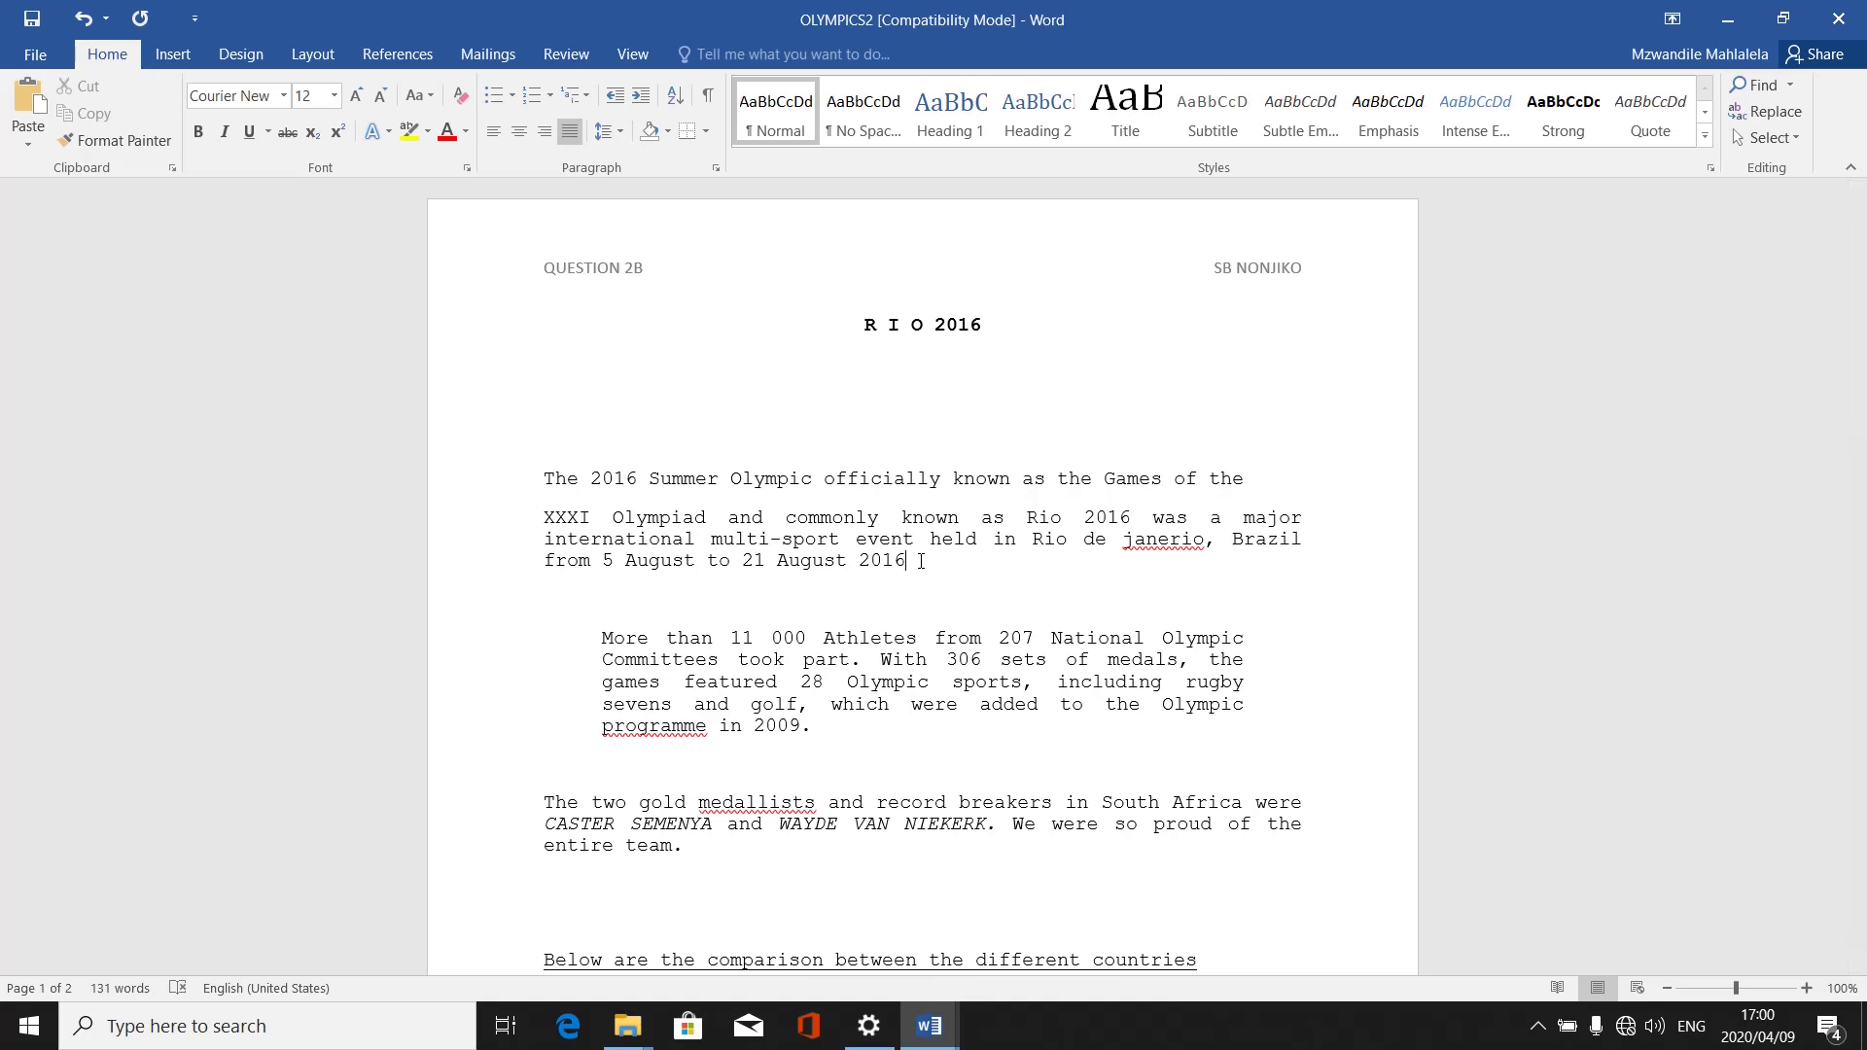
Extend the selection back to 'The' so the whole opening paragraph is selected
key(shift+Up)
key(shift+Up)
key(shift+Up)
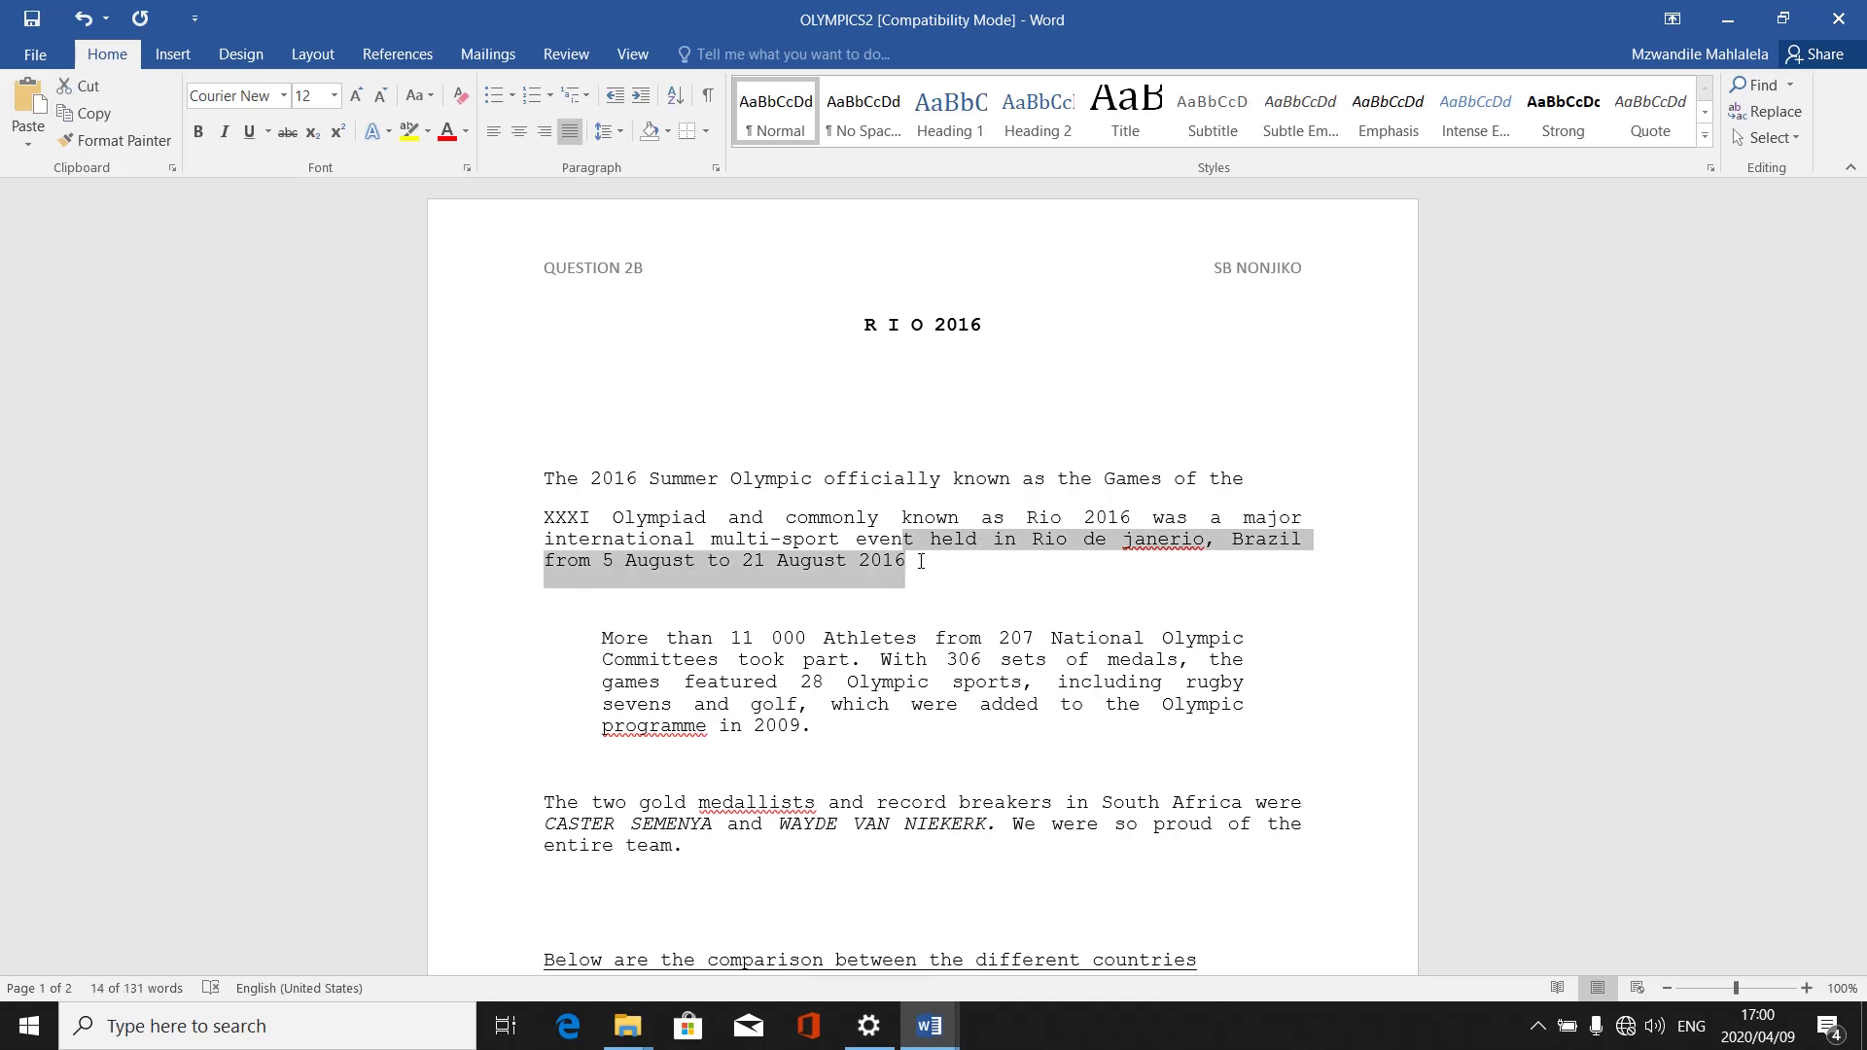
key(shift+Left)
key(shift+Left)
key(shift+Left)
key(shift+Left)
key(shift+Left)
key(shift+Left)
key(shift+Left)
key(shift+Left)
key(shift+Left)
key(shift+Left)
key(shift+Left)
key(shift+Left)
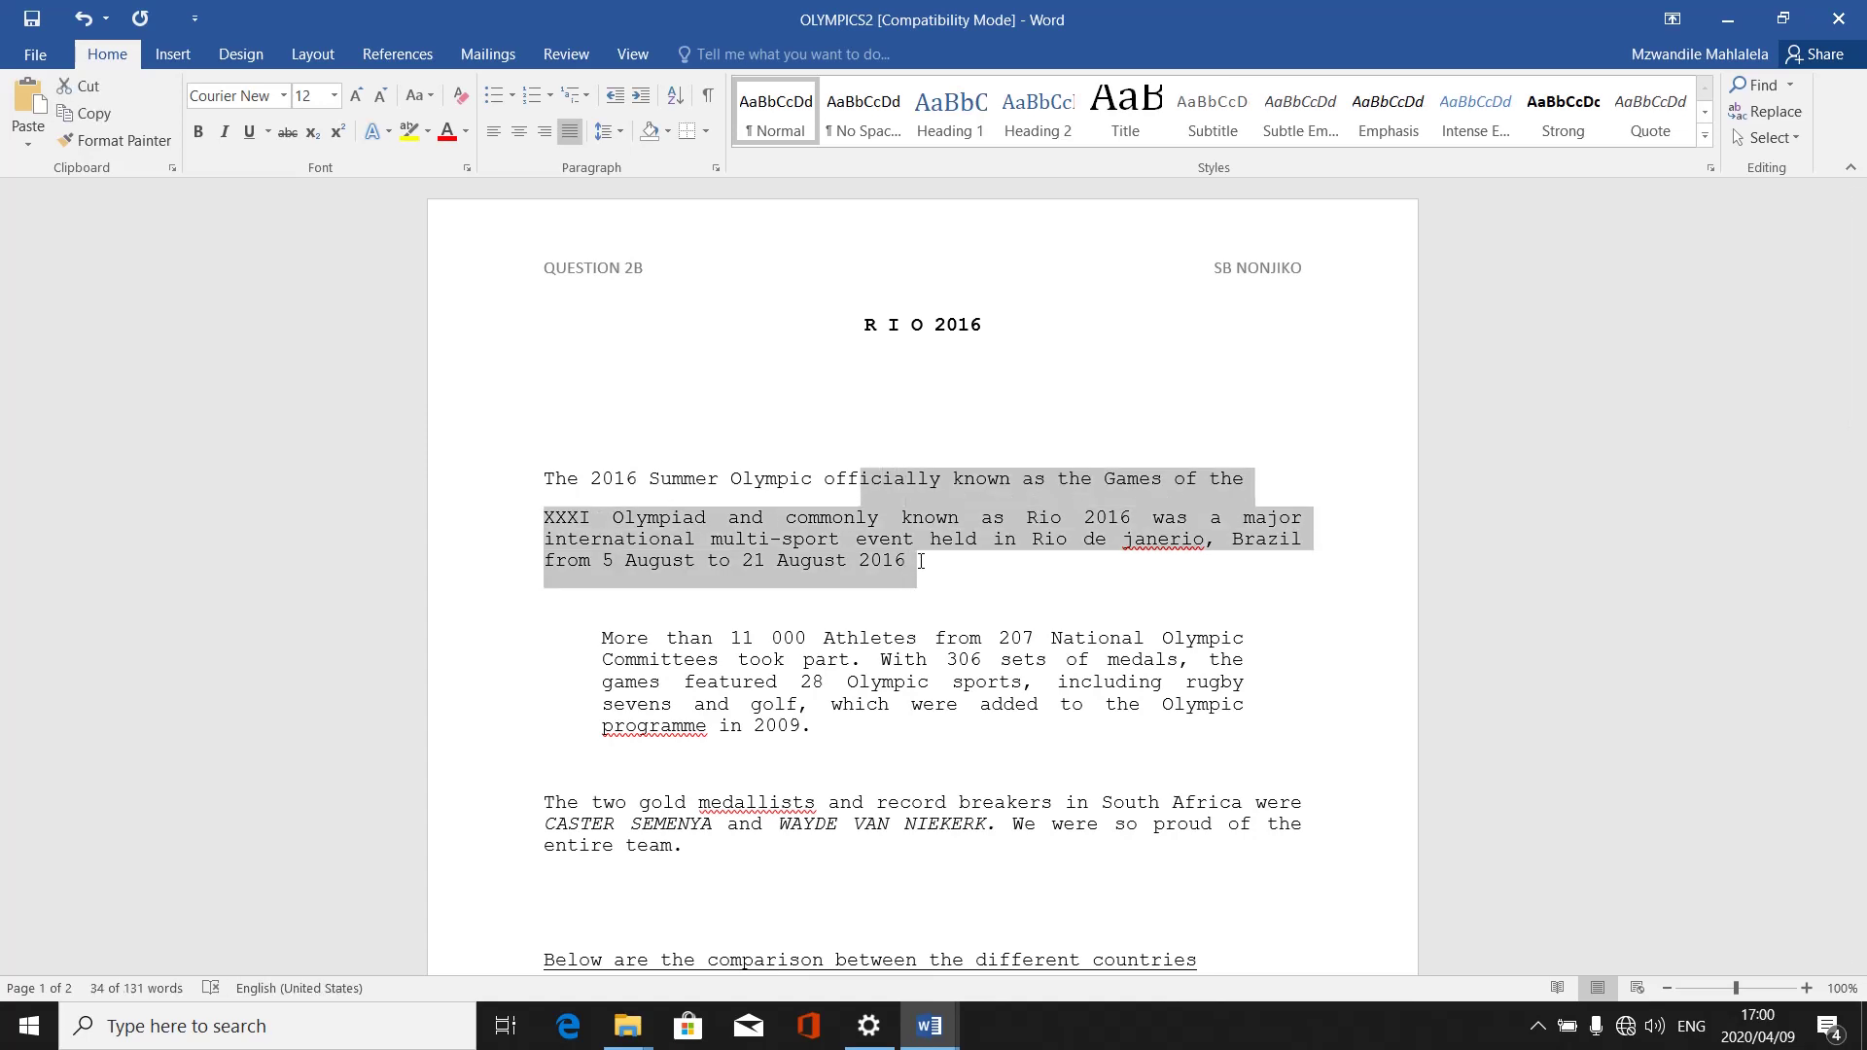
key(shift+Left)
key(shift+Left)
key(shift+Left)
key(shift+Left)
key(shift+Left)
key(shift+Left)
key(shift+Left)
key(shift+Left)
key(shift+Left)
key(shift+Left)
key(shift+Left)
key(shift+Left)
key(shift+Left)
key(shift+Left)
key(shift+Left)
key(shift+Left)
key(shift+Left)
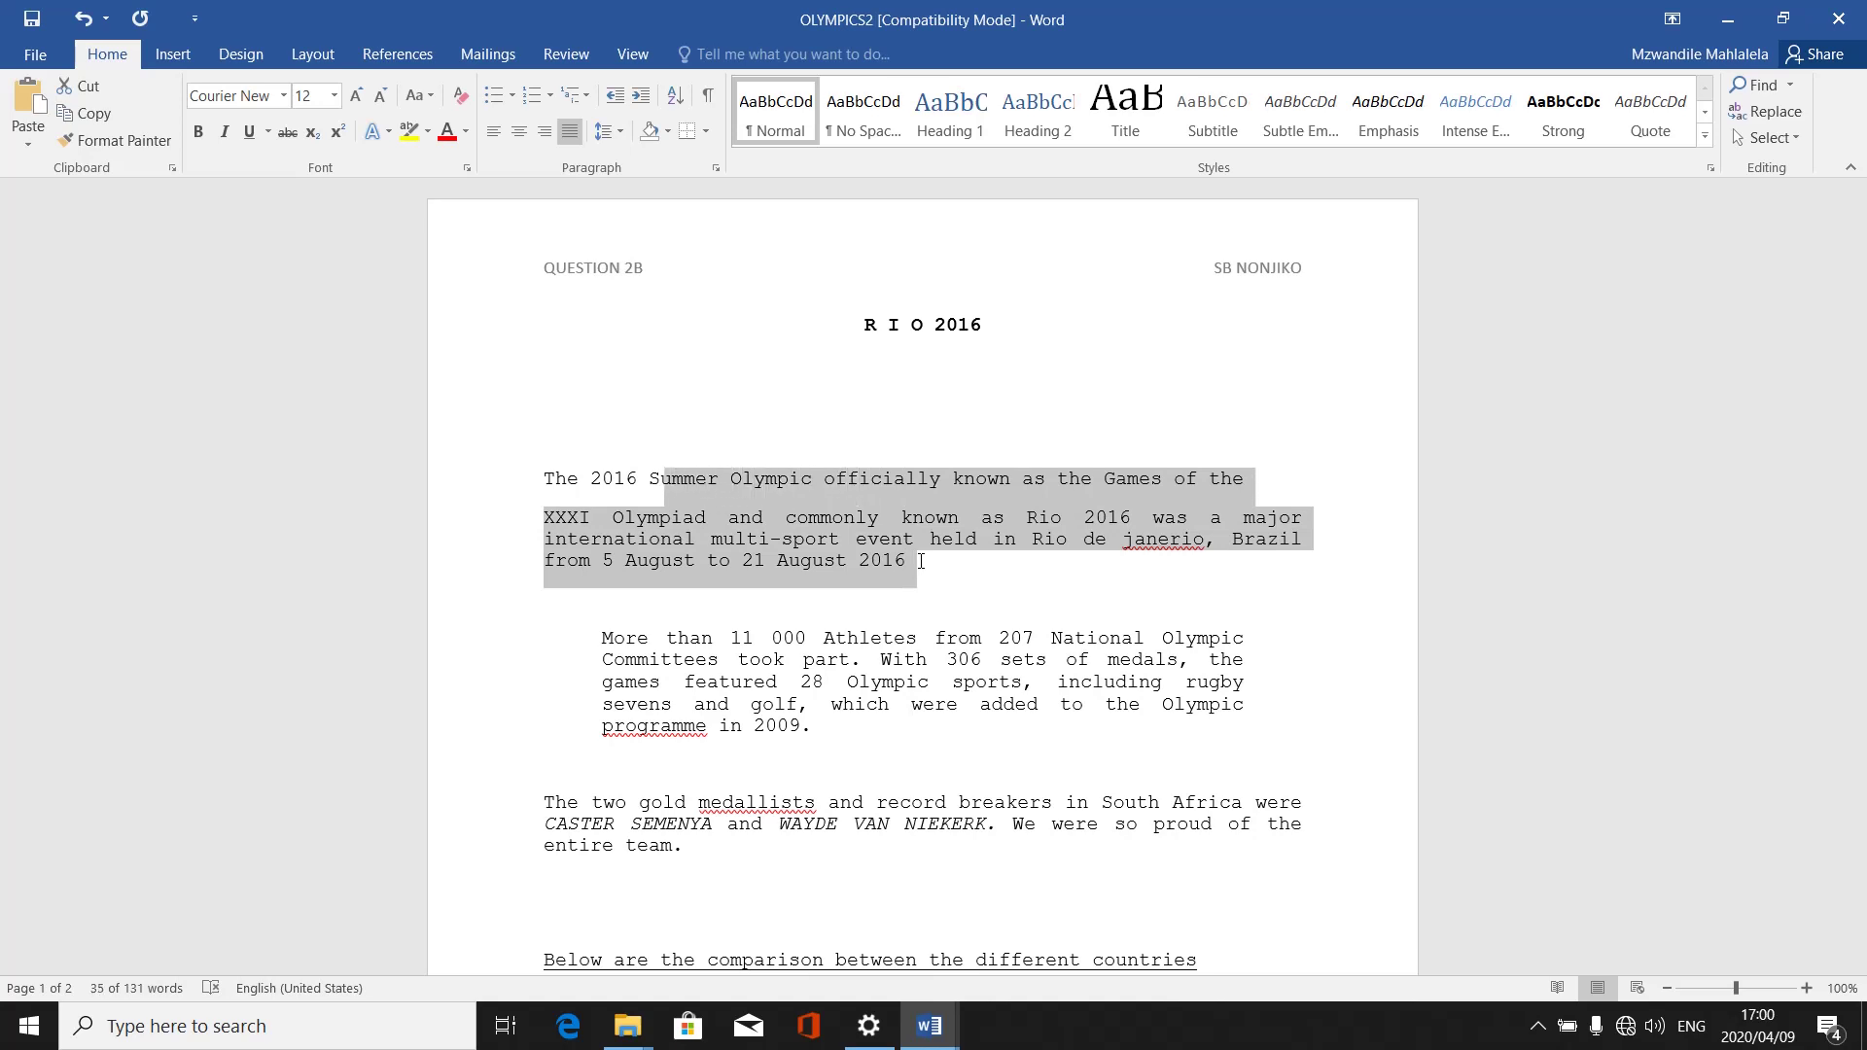
key(shift+Left)
key(shift+Left)
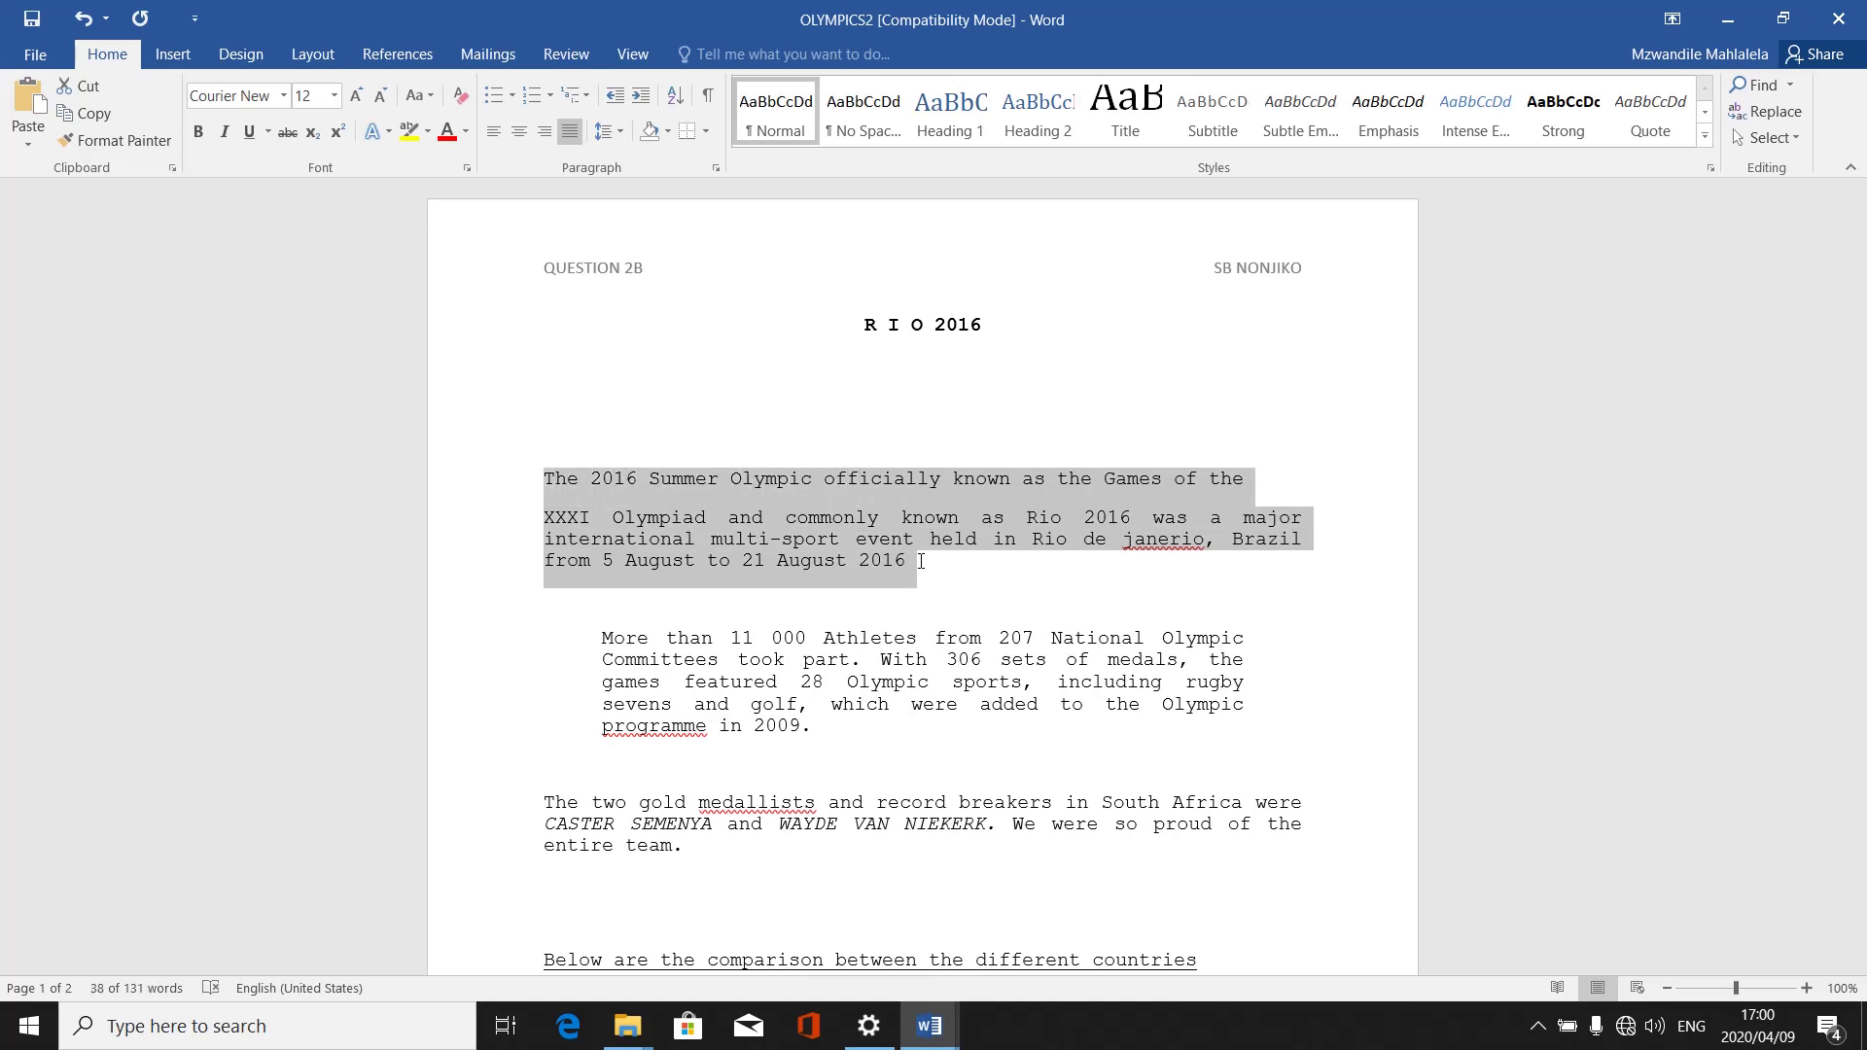
Set the opening paragraph's line spacing to Single in the Paragraph dialog, keeping it justified
right_click(860, 538)
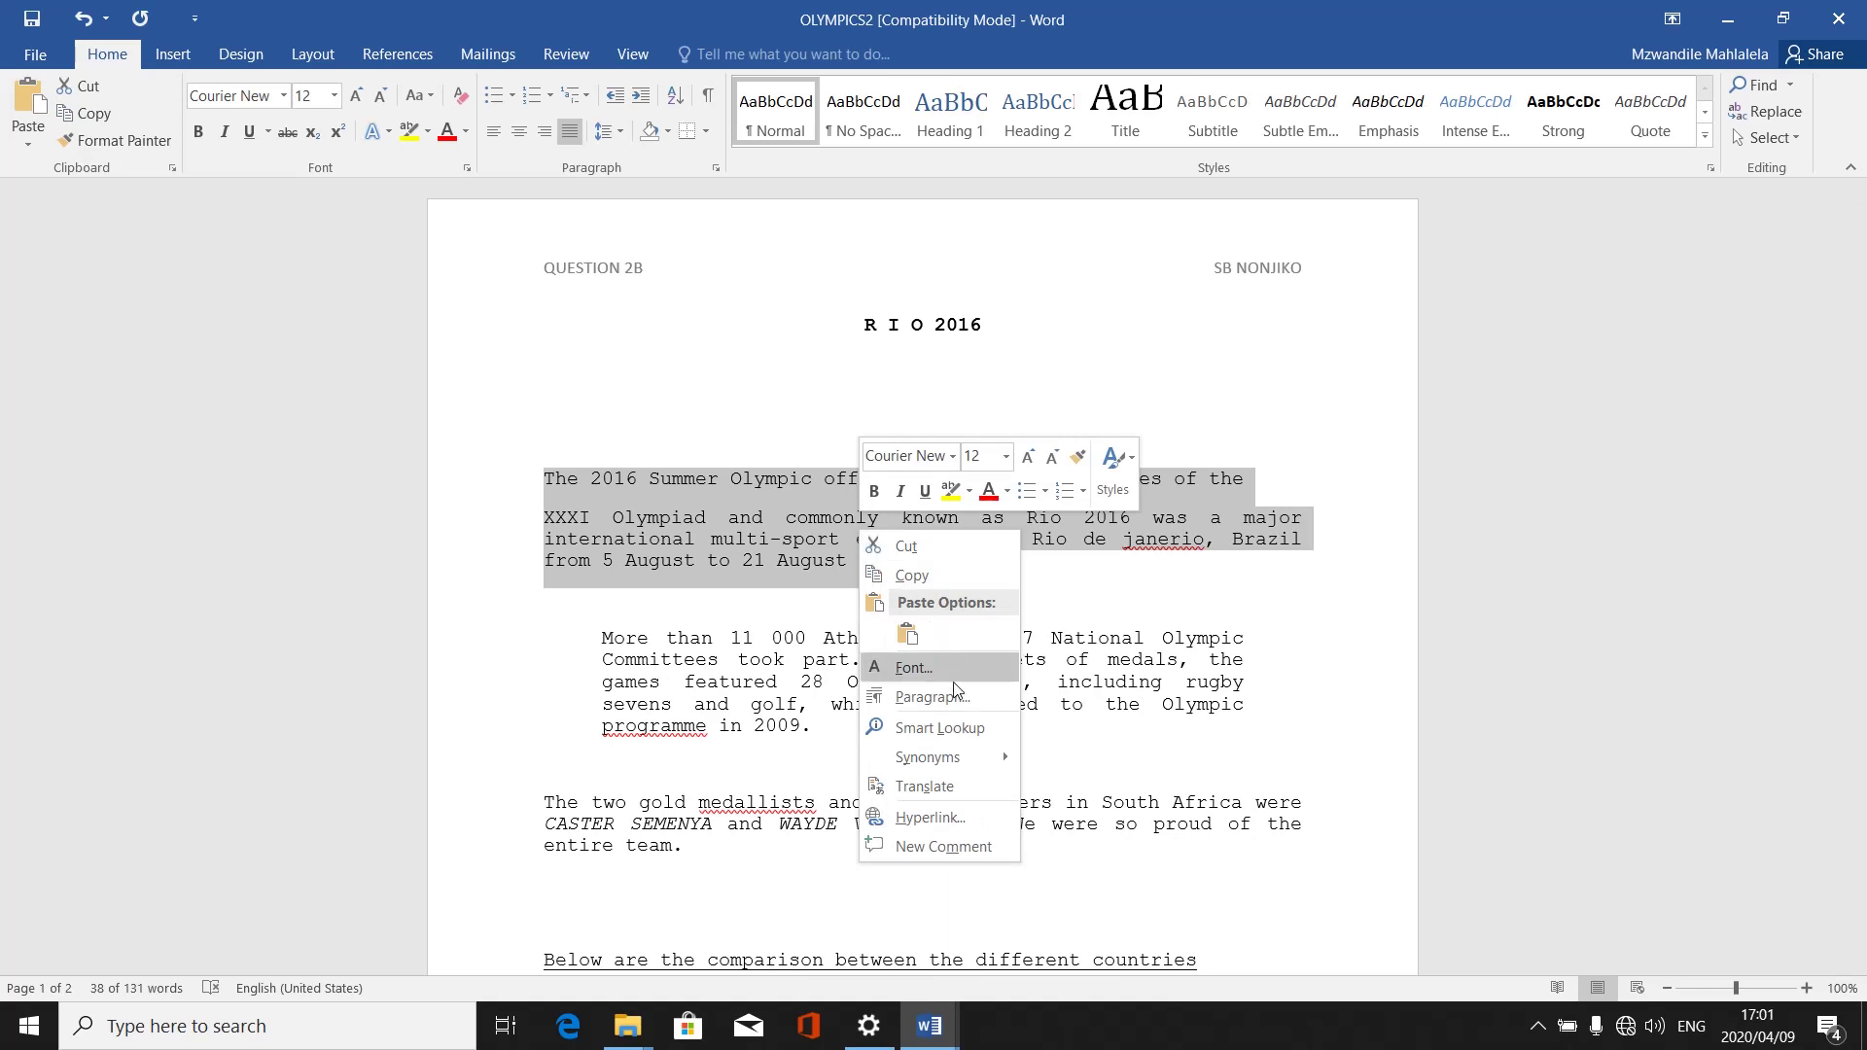
click(929, 697)
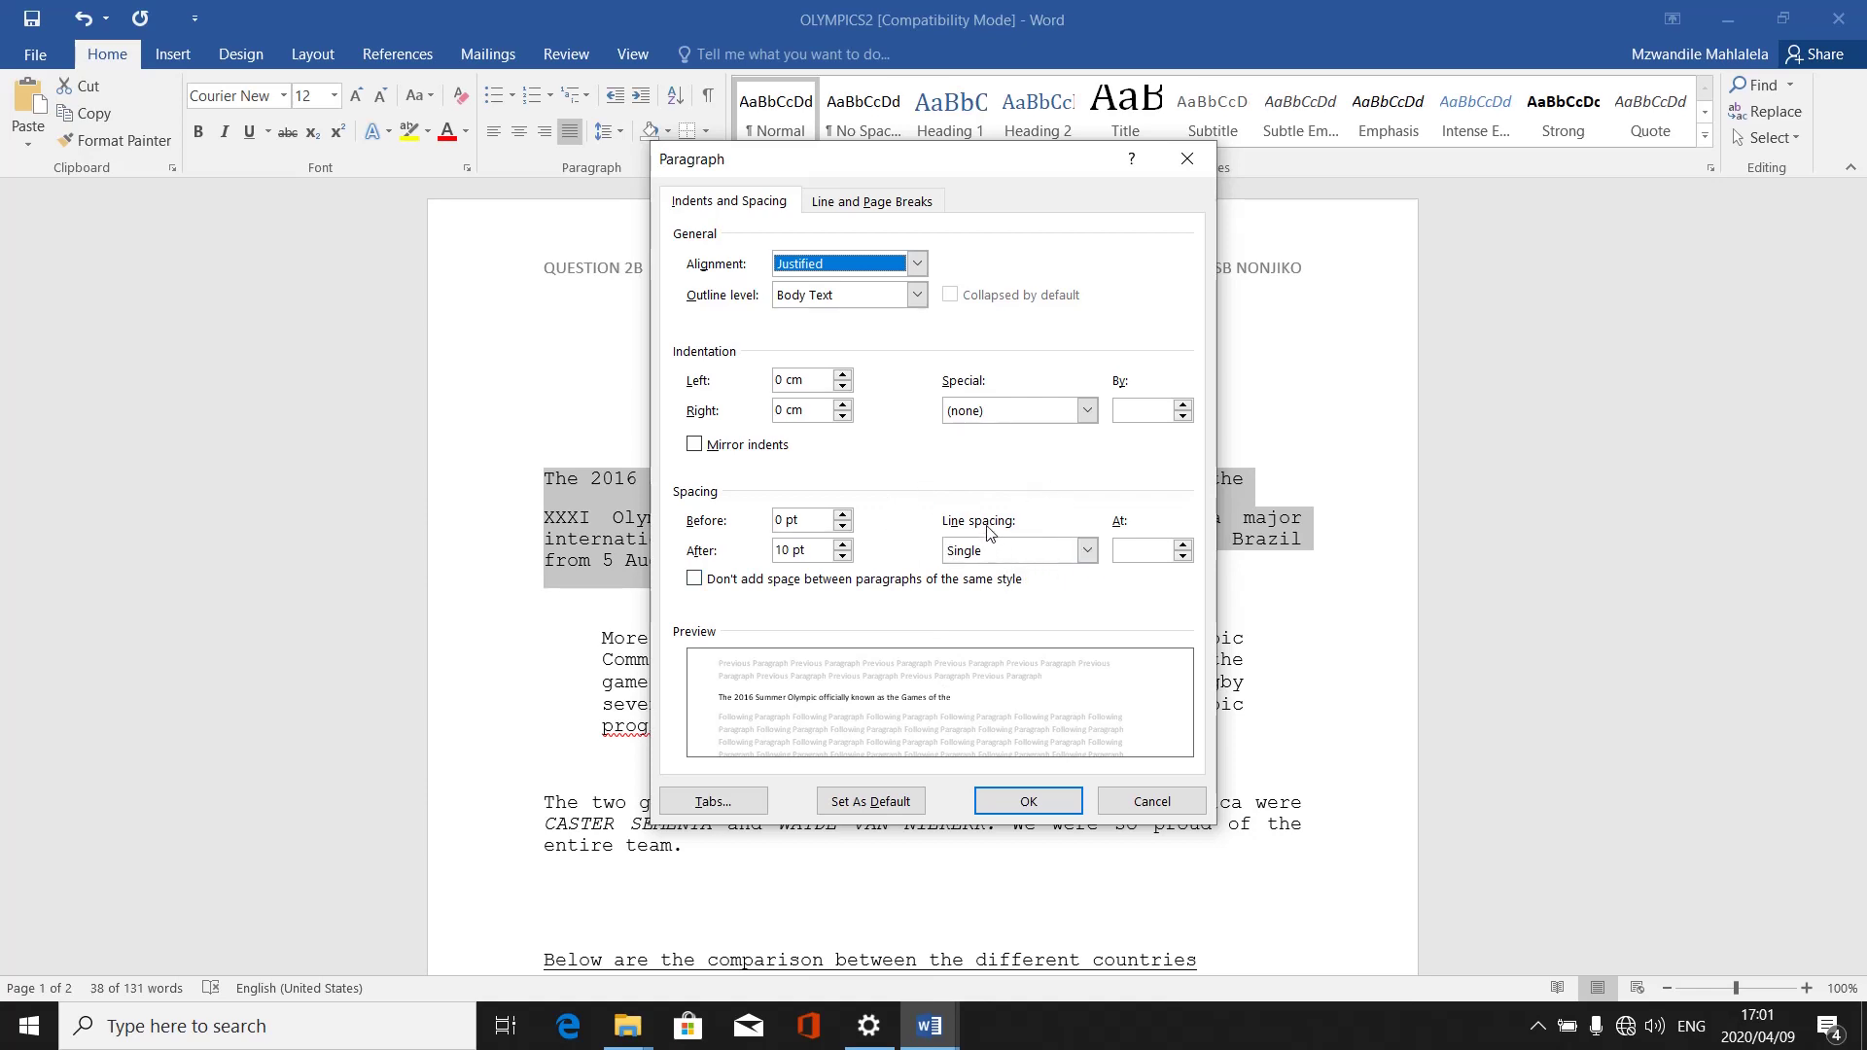
click(1088, 550)
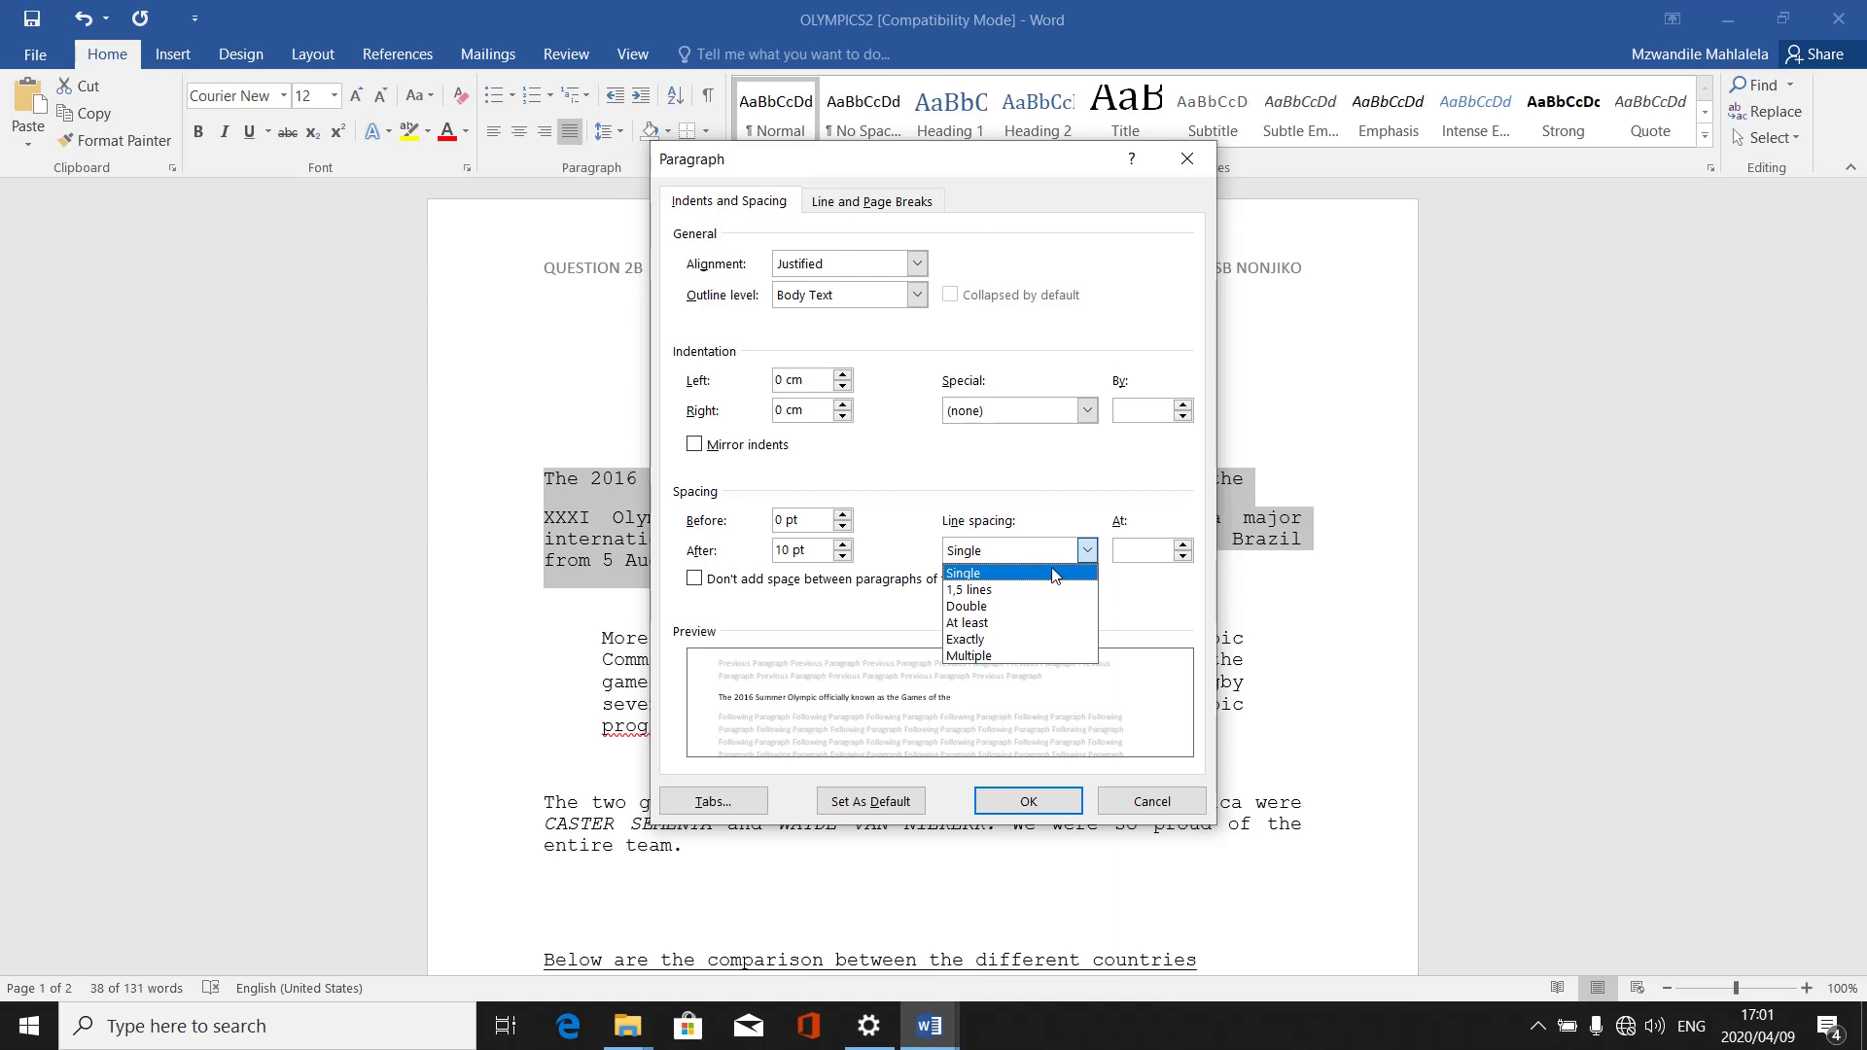
click(1054, 574)
click(1054, 801)
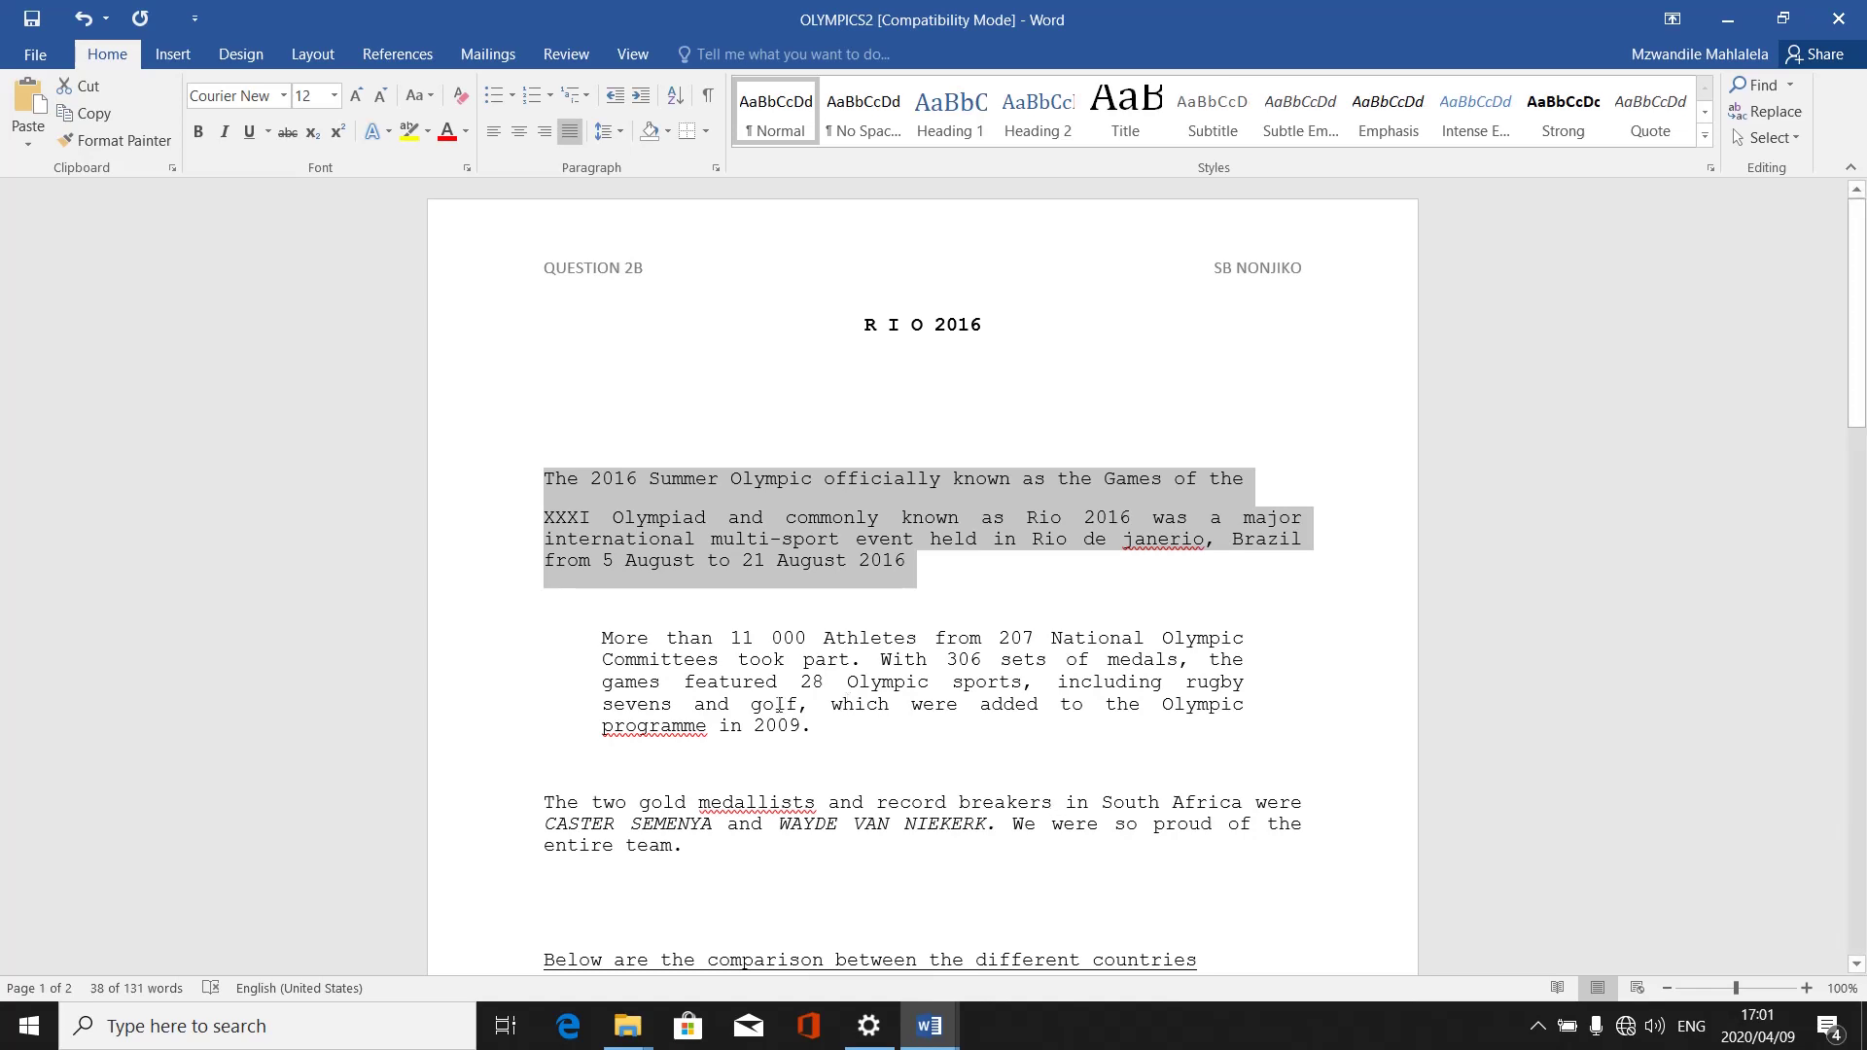
click(604, 639)
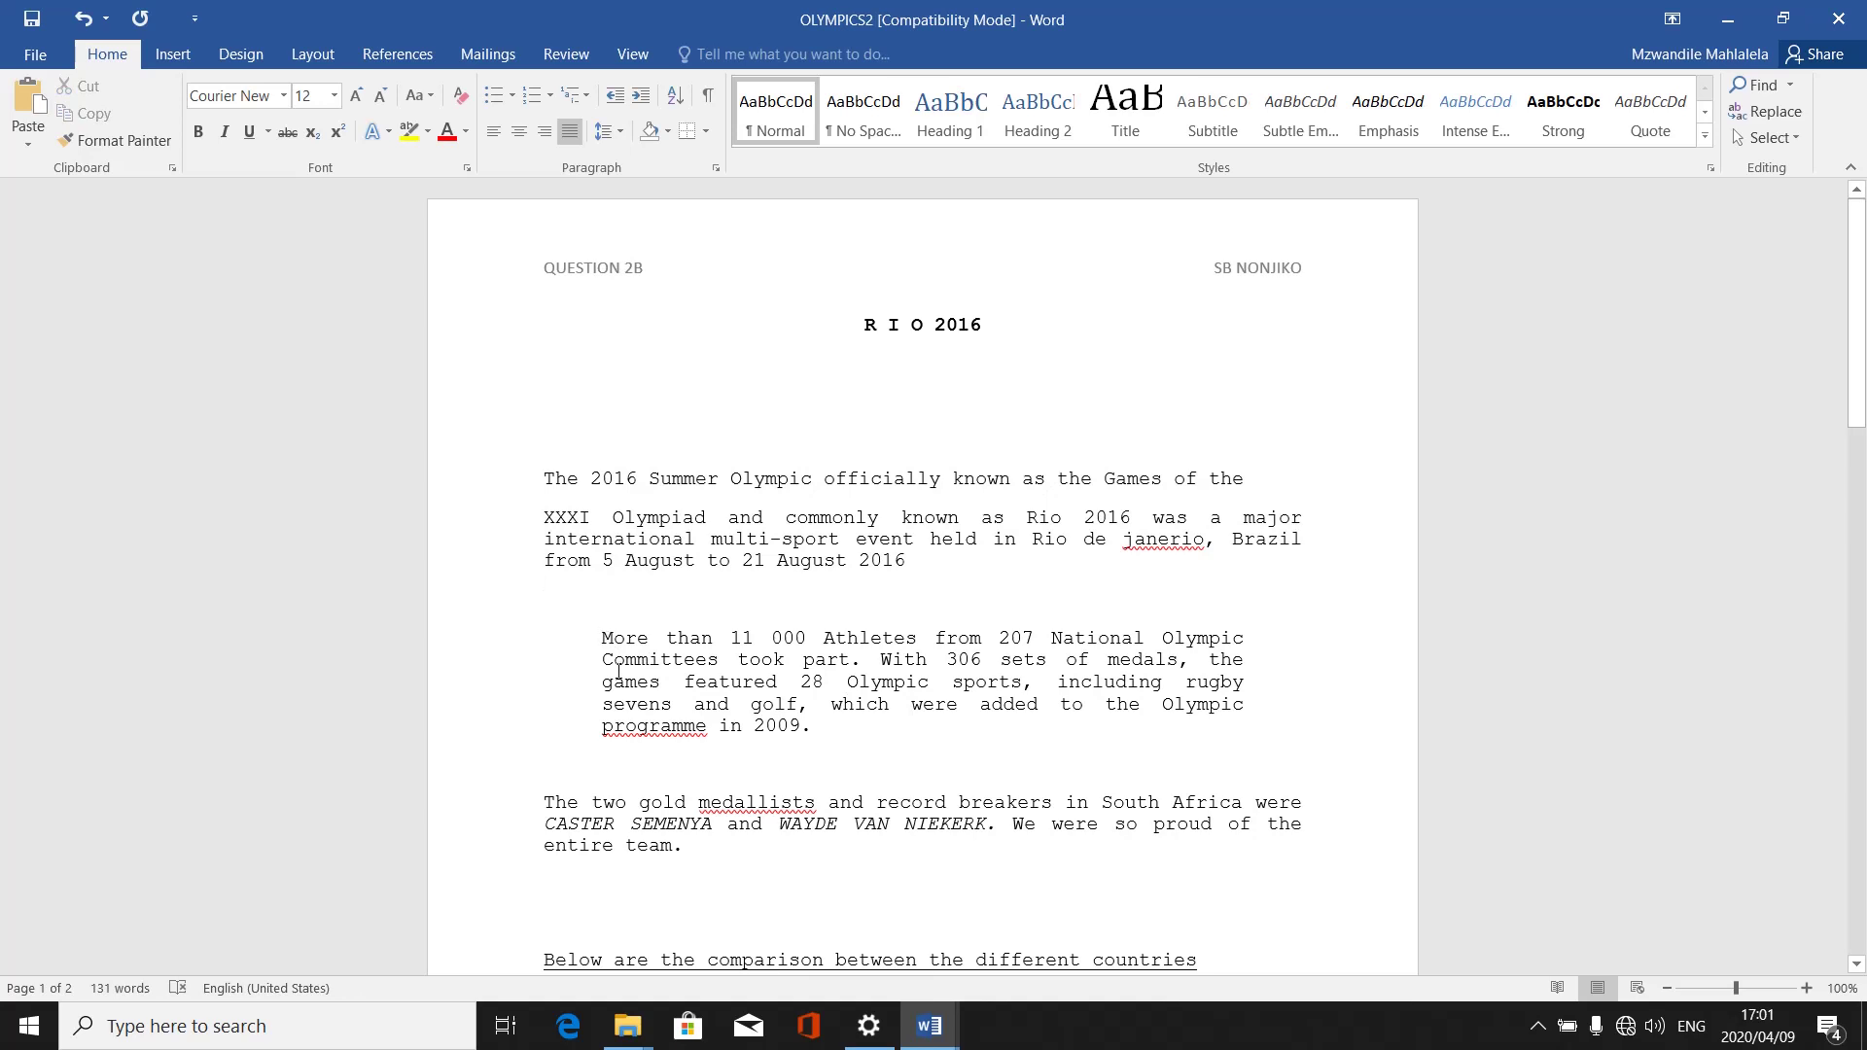
Select the 11 000 athletes paragraph and bring up its shortcut menu
key(shift+Down)
key(shift+Down)
key(shift+Down)
key(shift+Down)
key(shift+Down)
key(shift+Down)
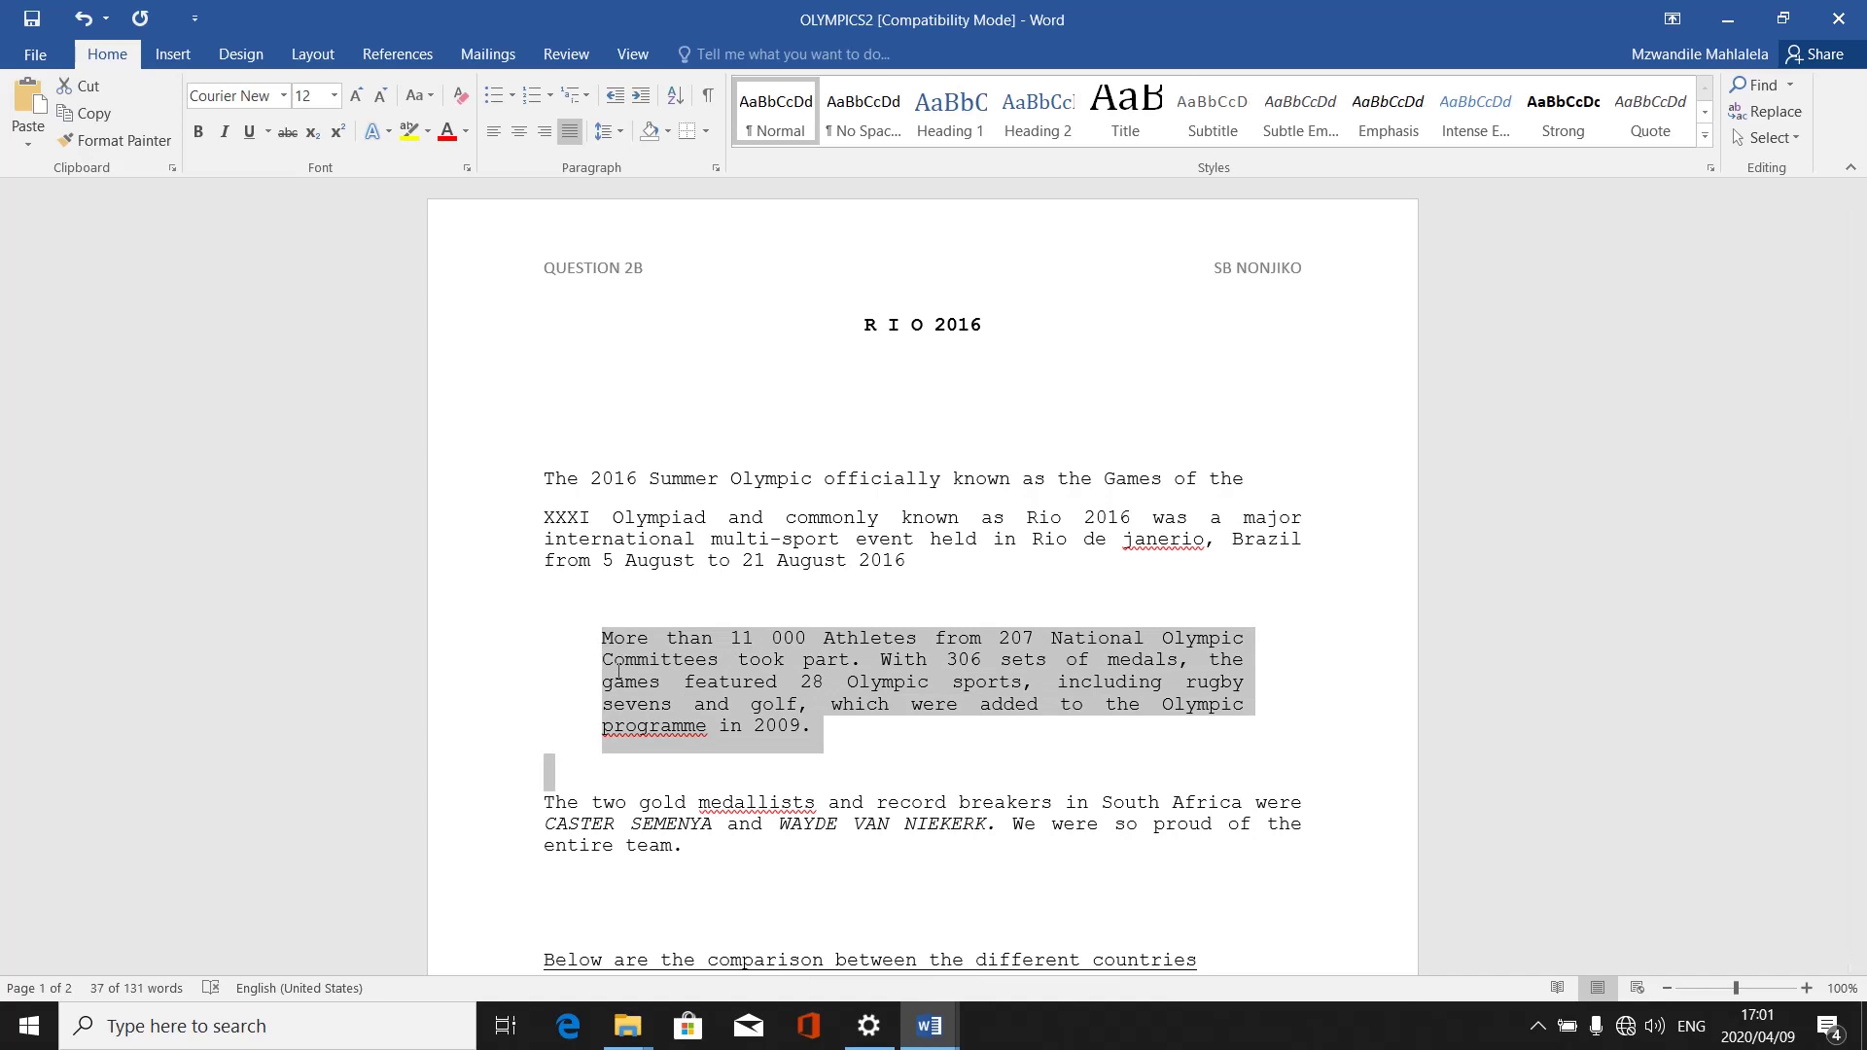
right_click(646, 684)
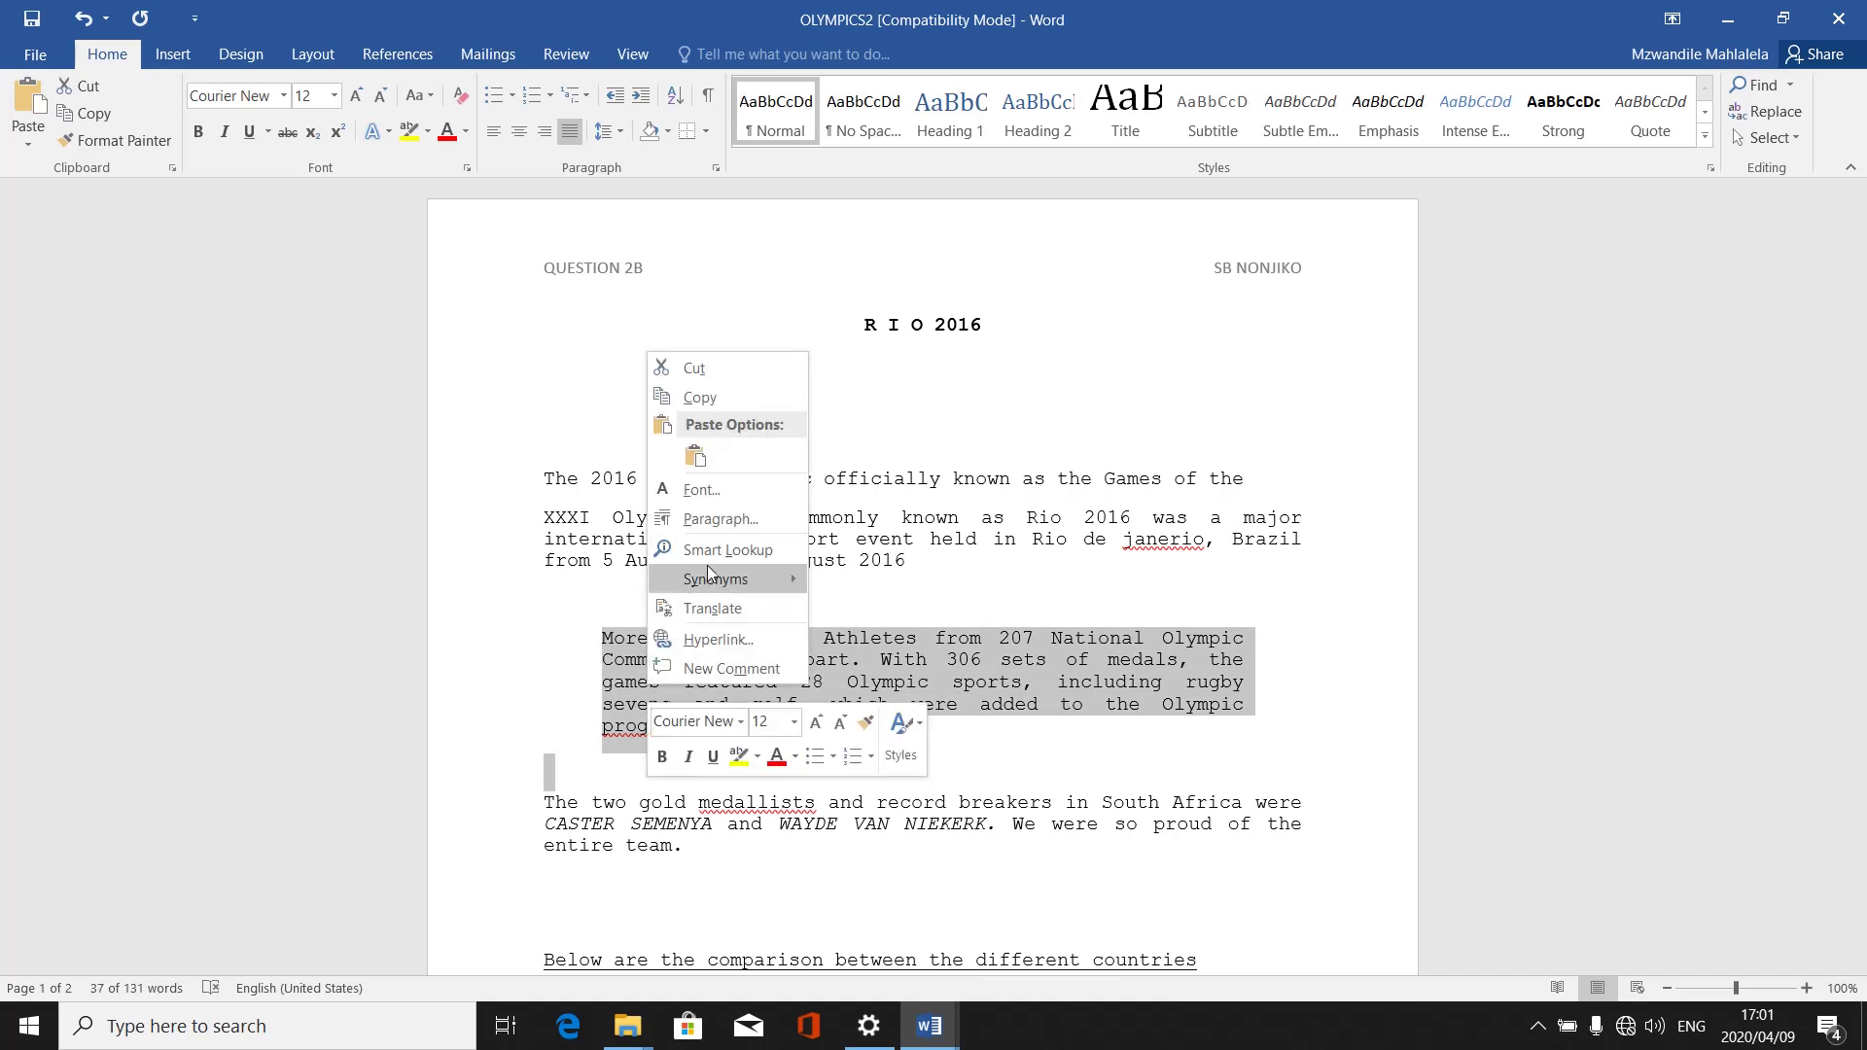
Set Double line spacing on the 11 000 athletes paragraph, then deselect it
click(753, 516)
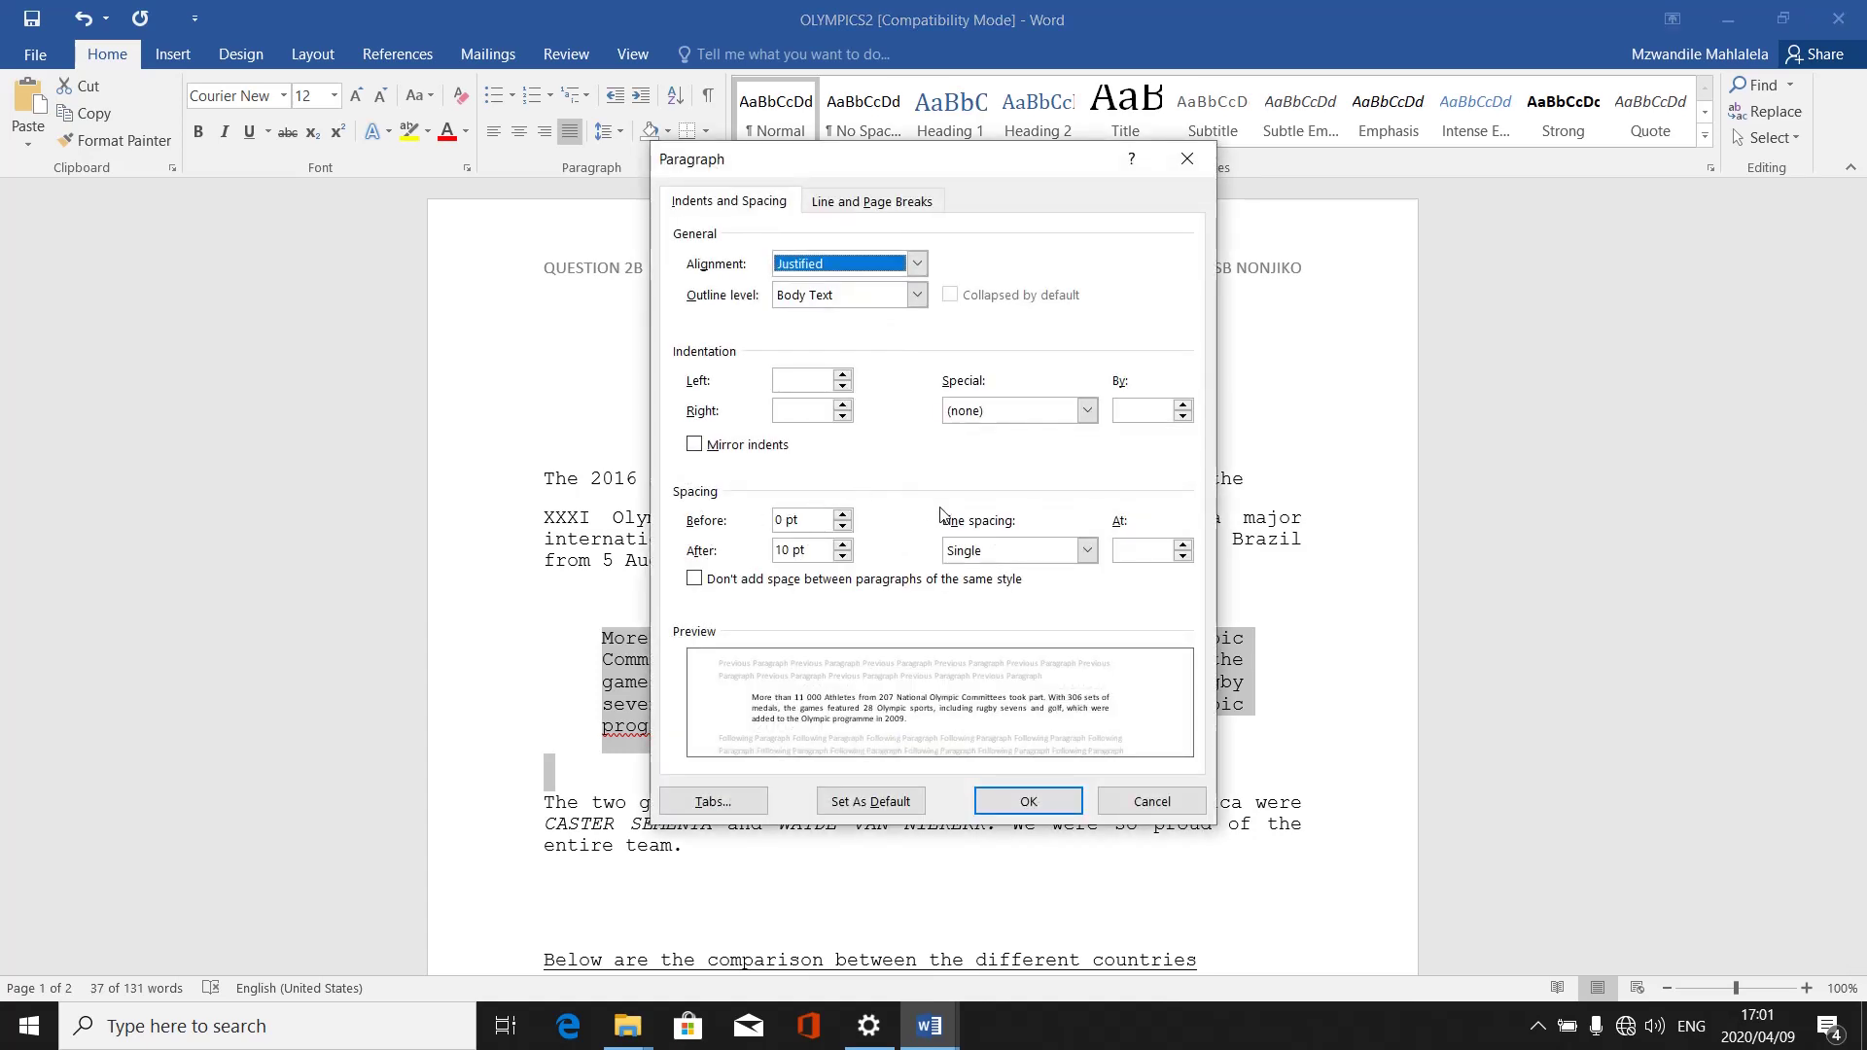
click(1087, 551)
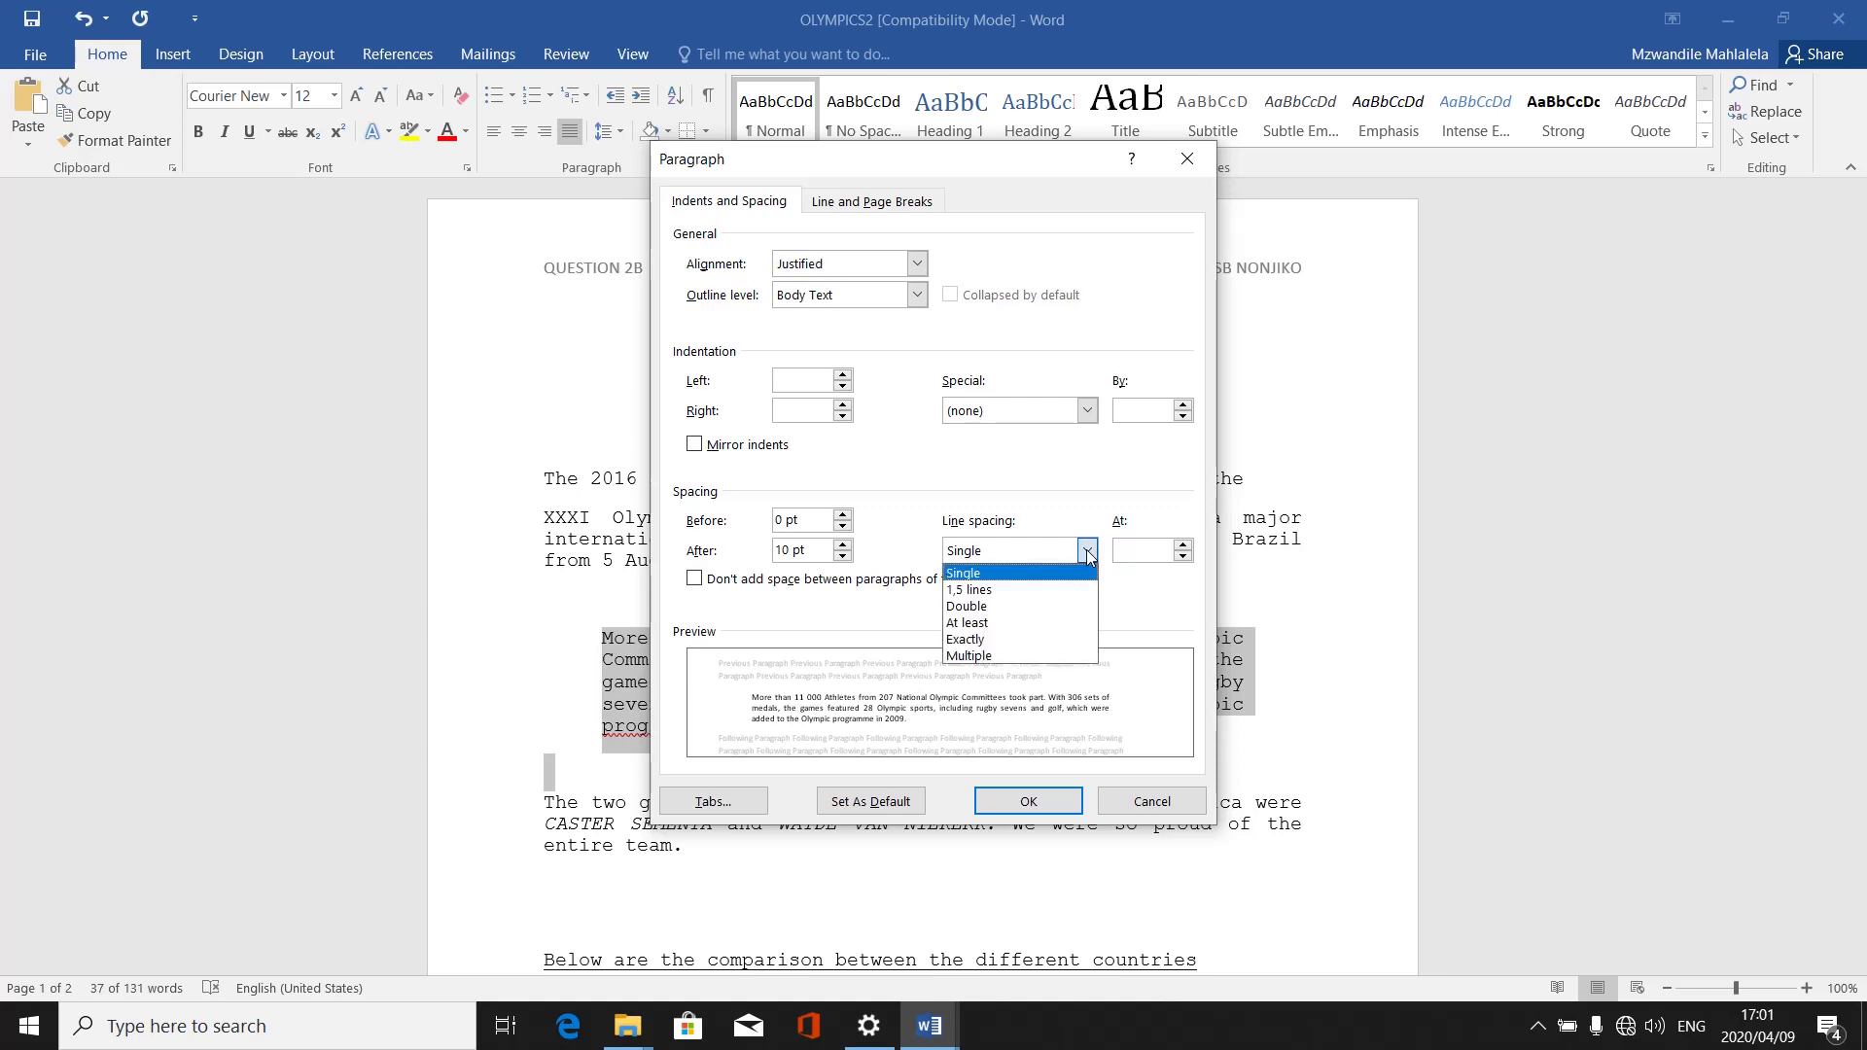
click(1056, 607)
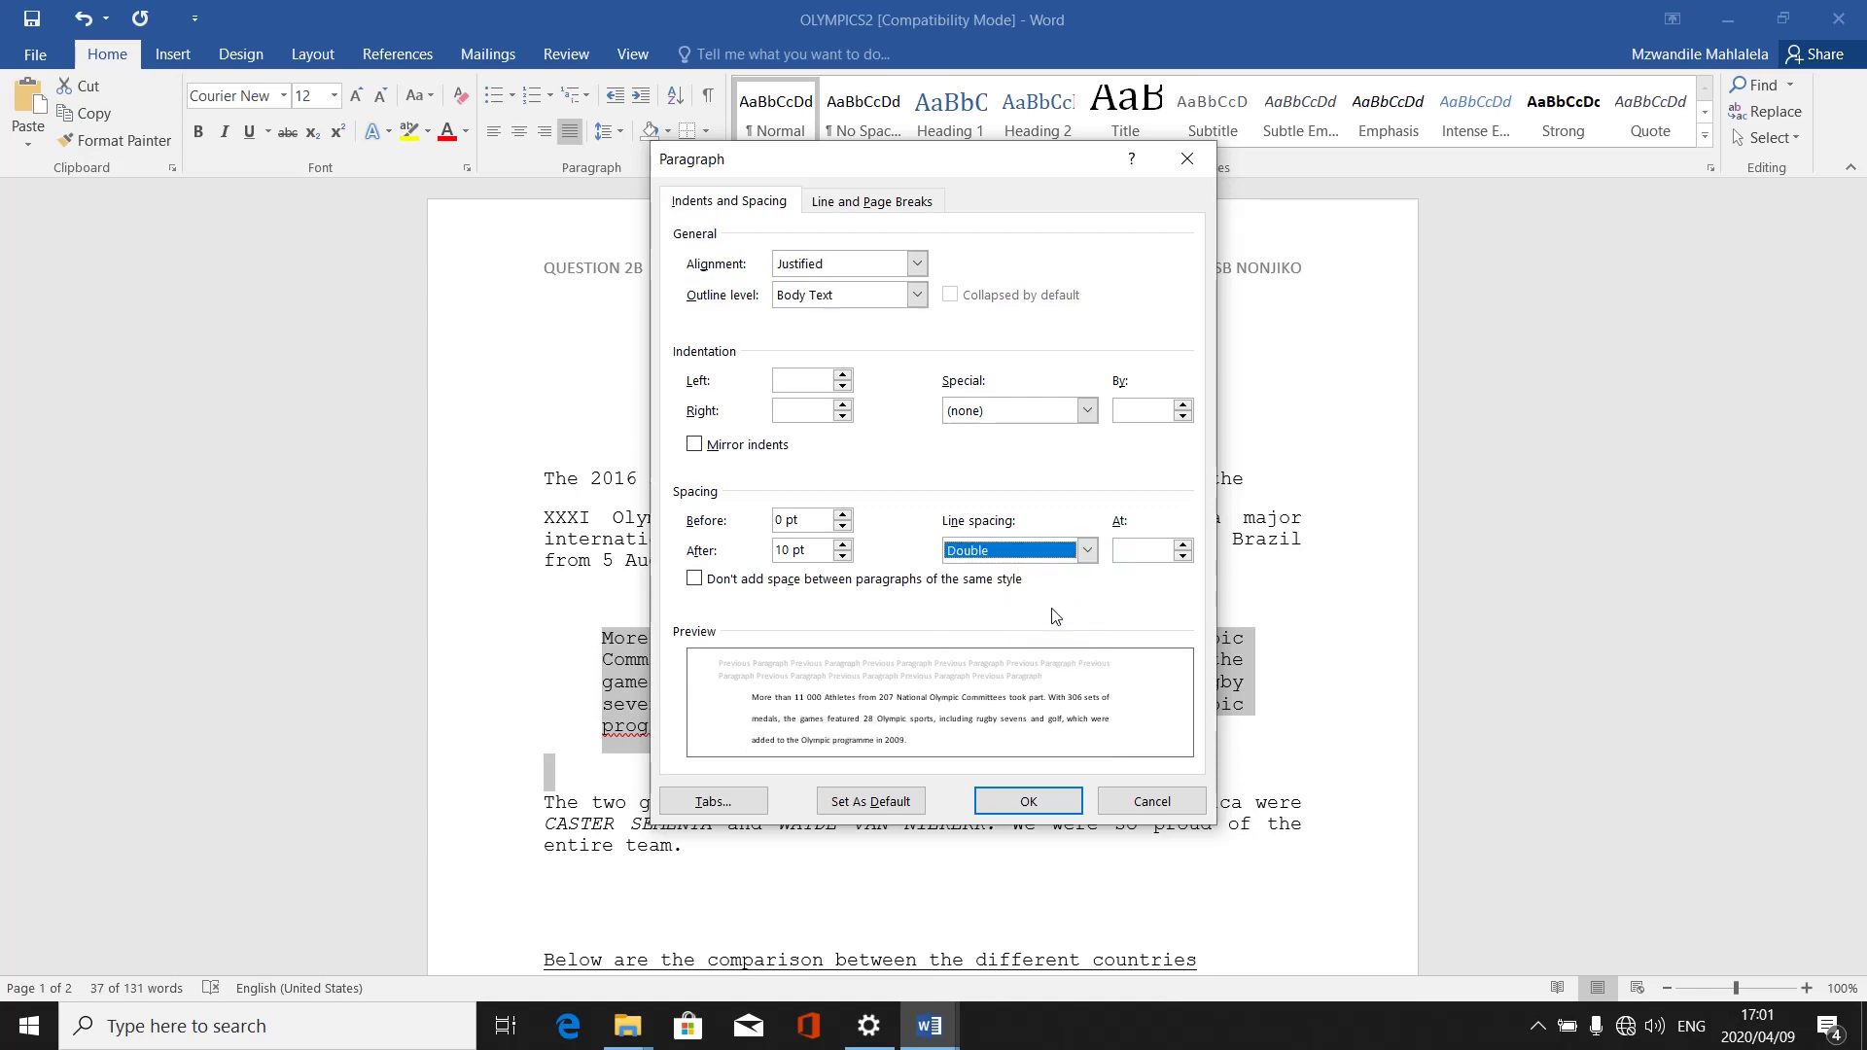
click(1045, 811)
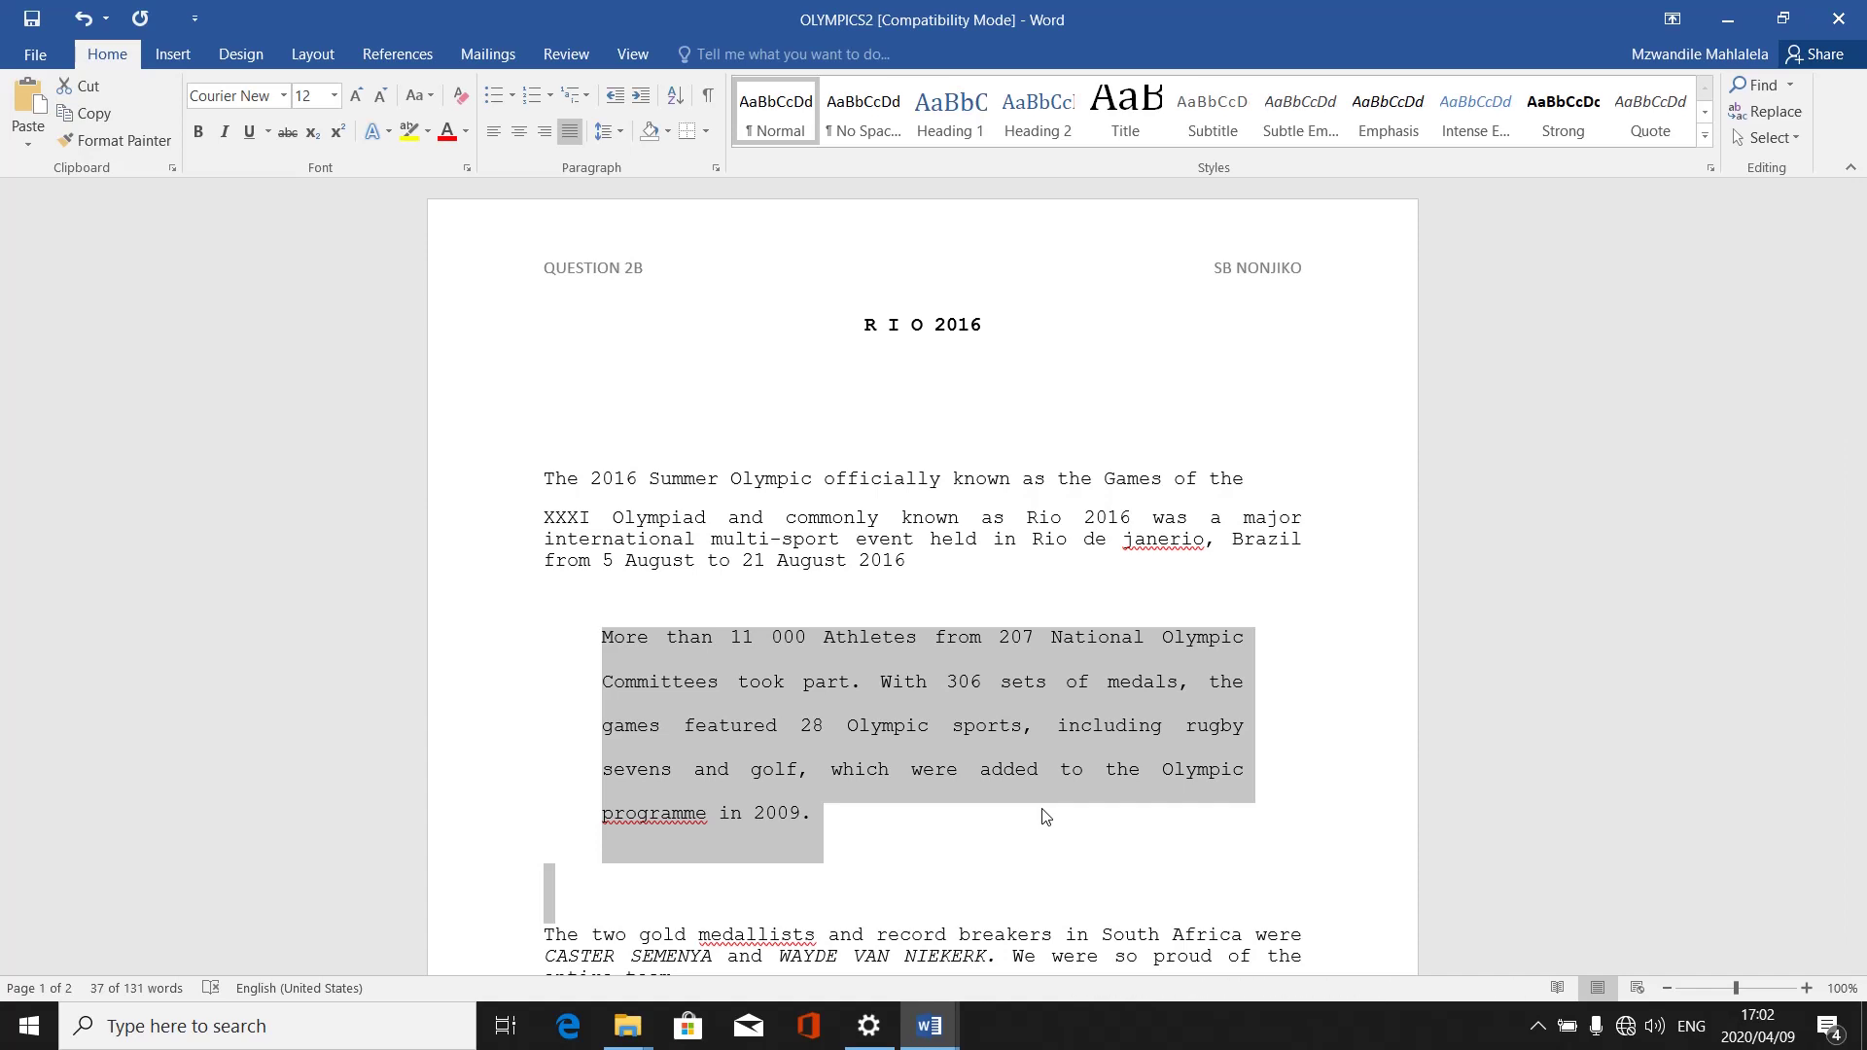
click(884, 754)
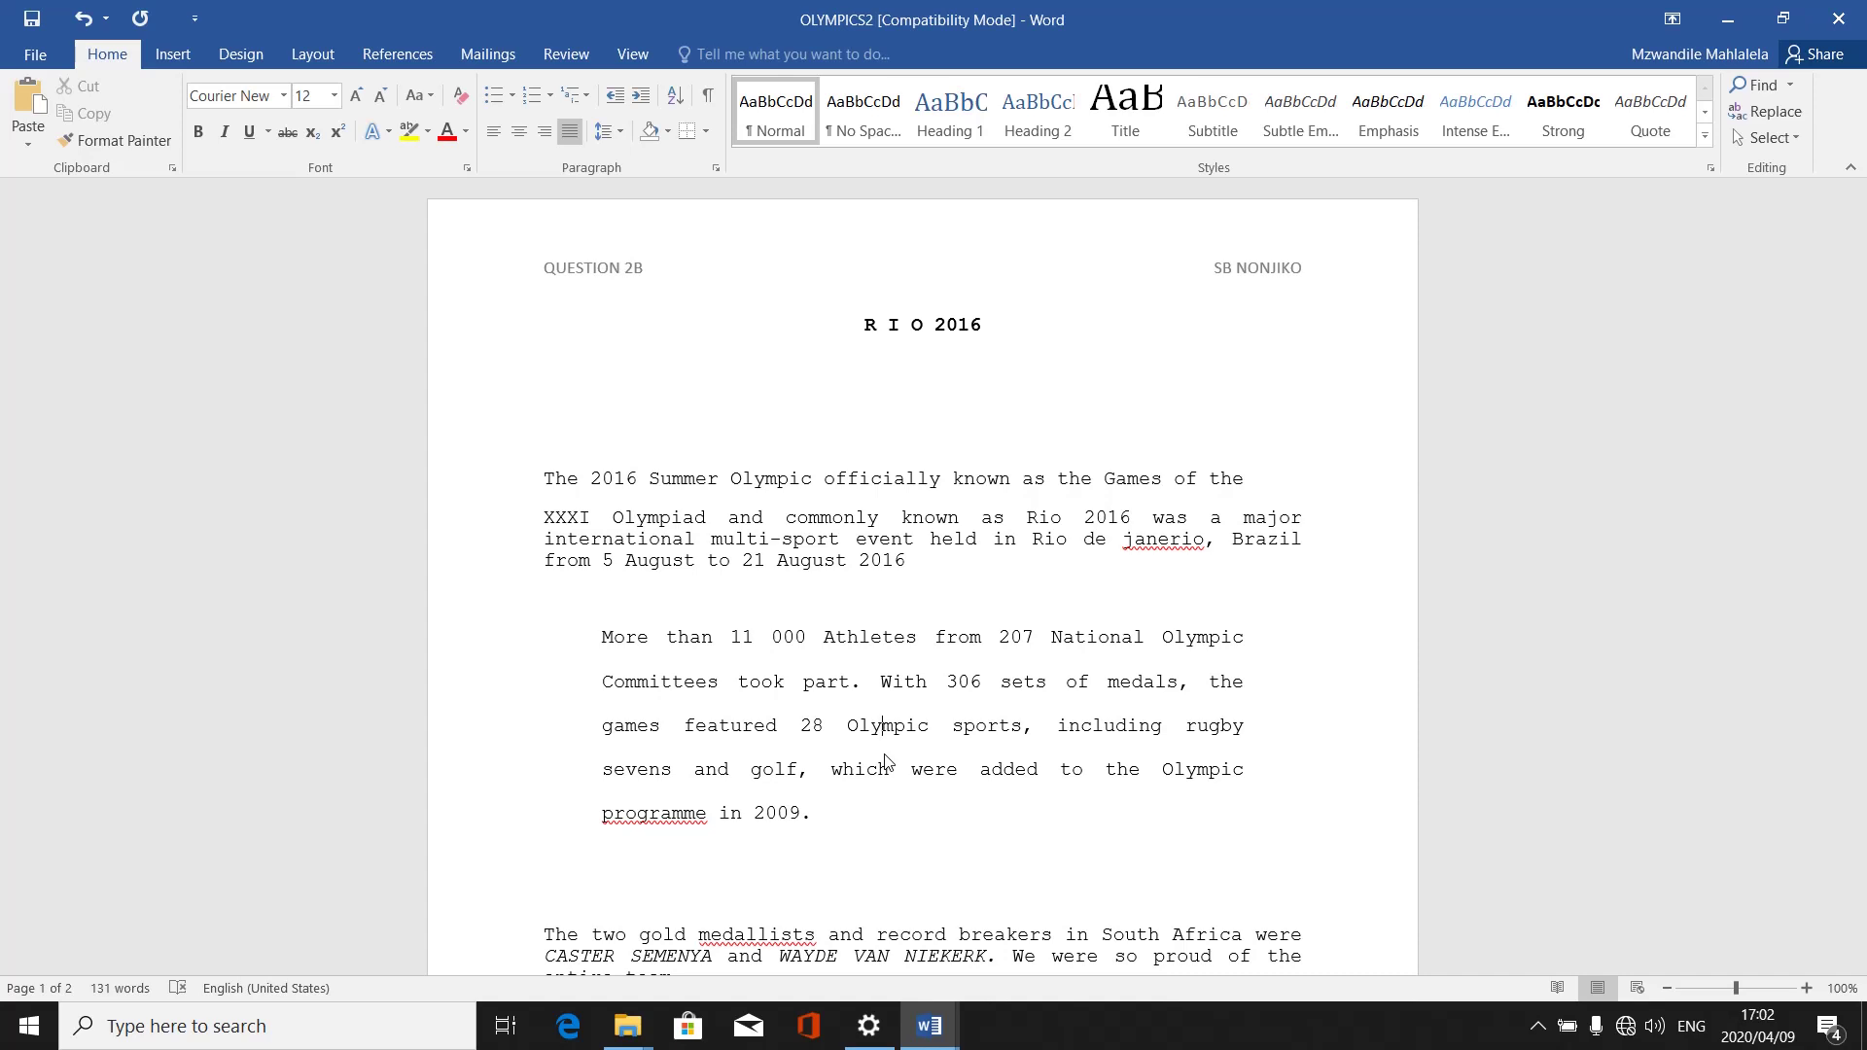
Select the opening paragraph and apply Multiple line spacing at 3
click(549, 481)
key(shift+Down)
key(shift+Down)
key(shift+Down)
key(shift+Down)
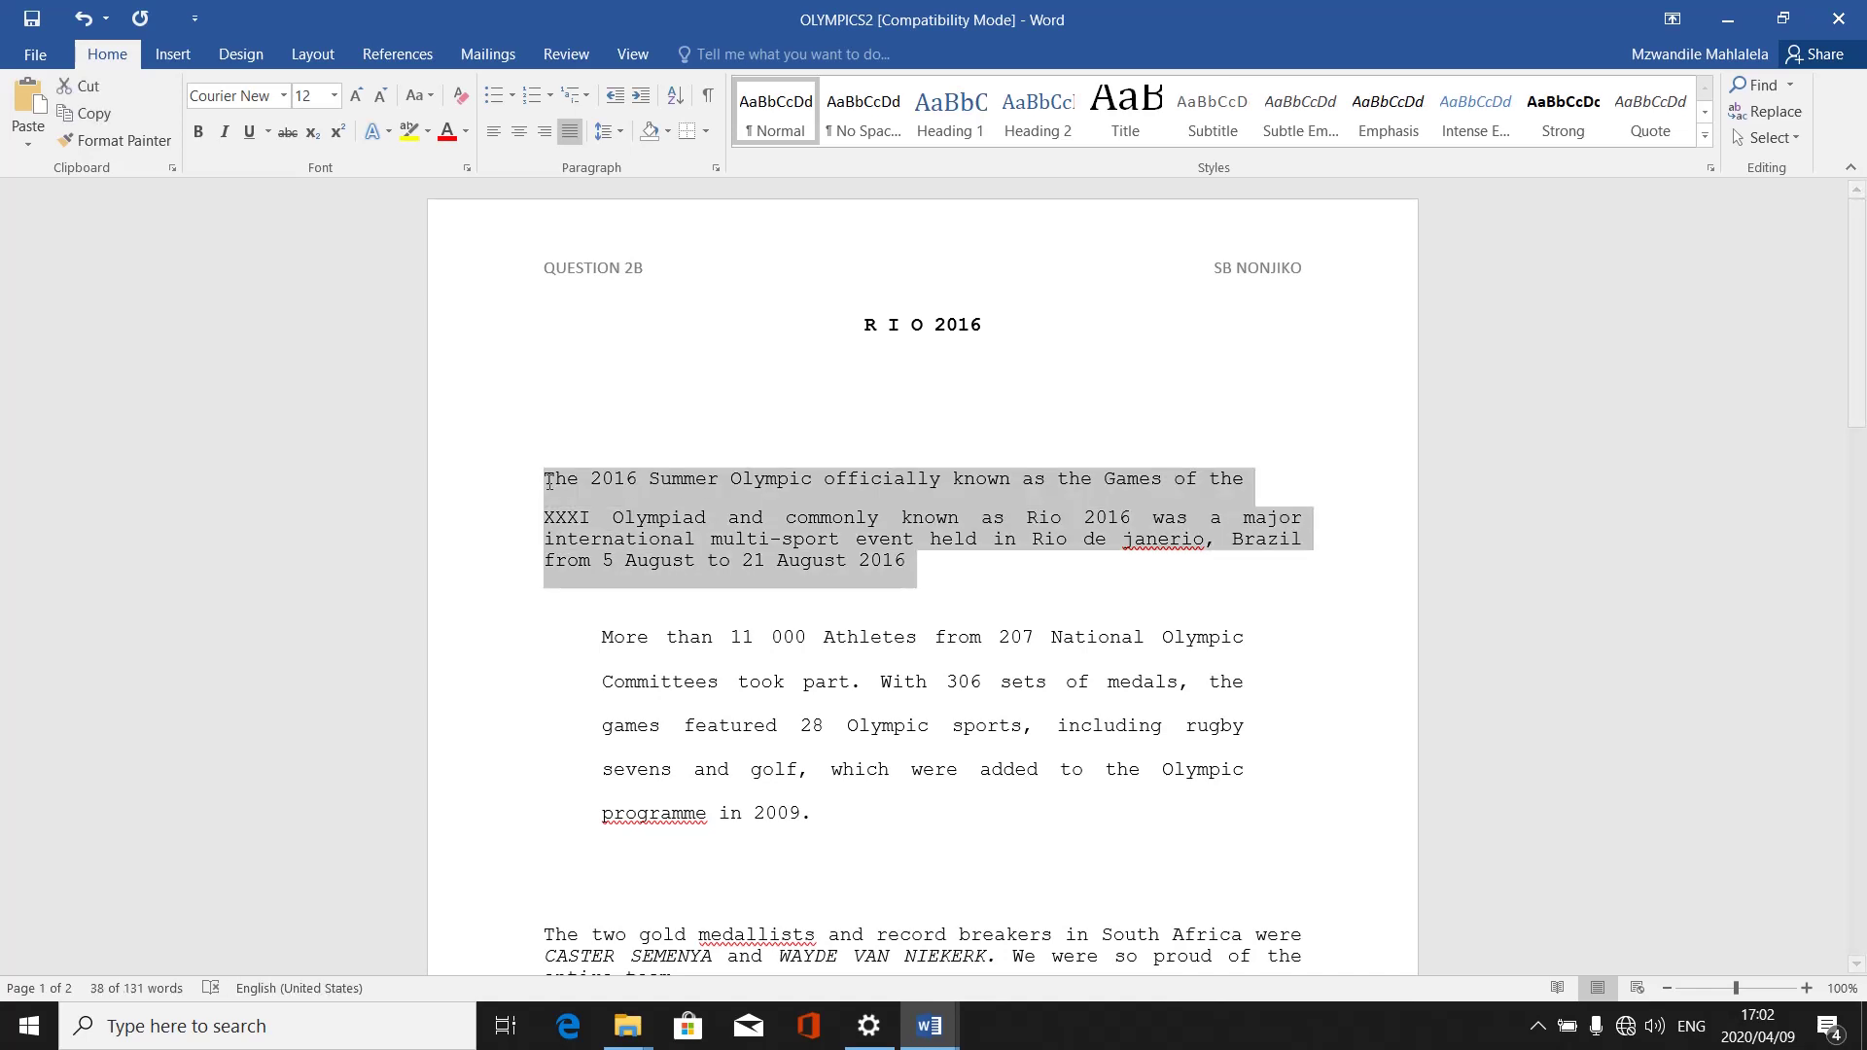
right_click(622, 501)
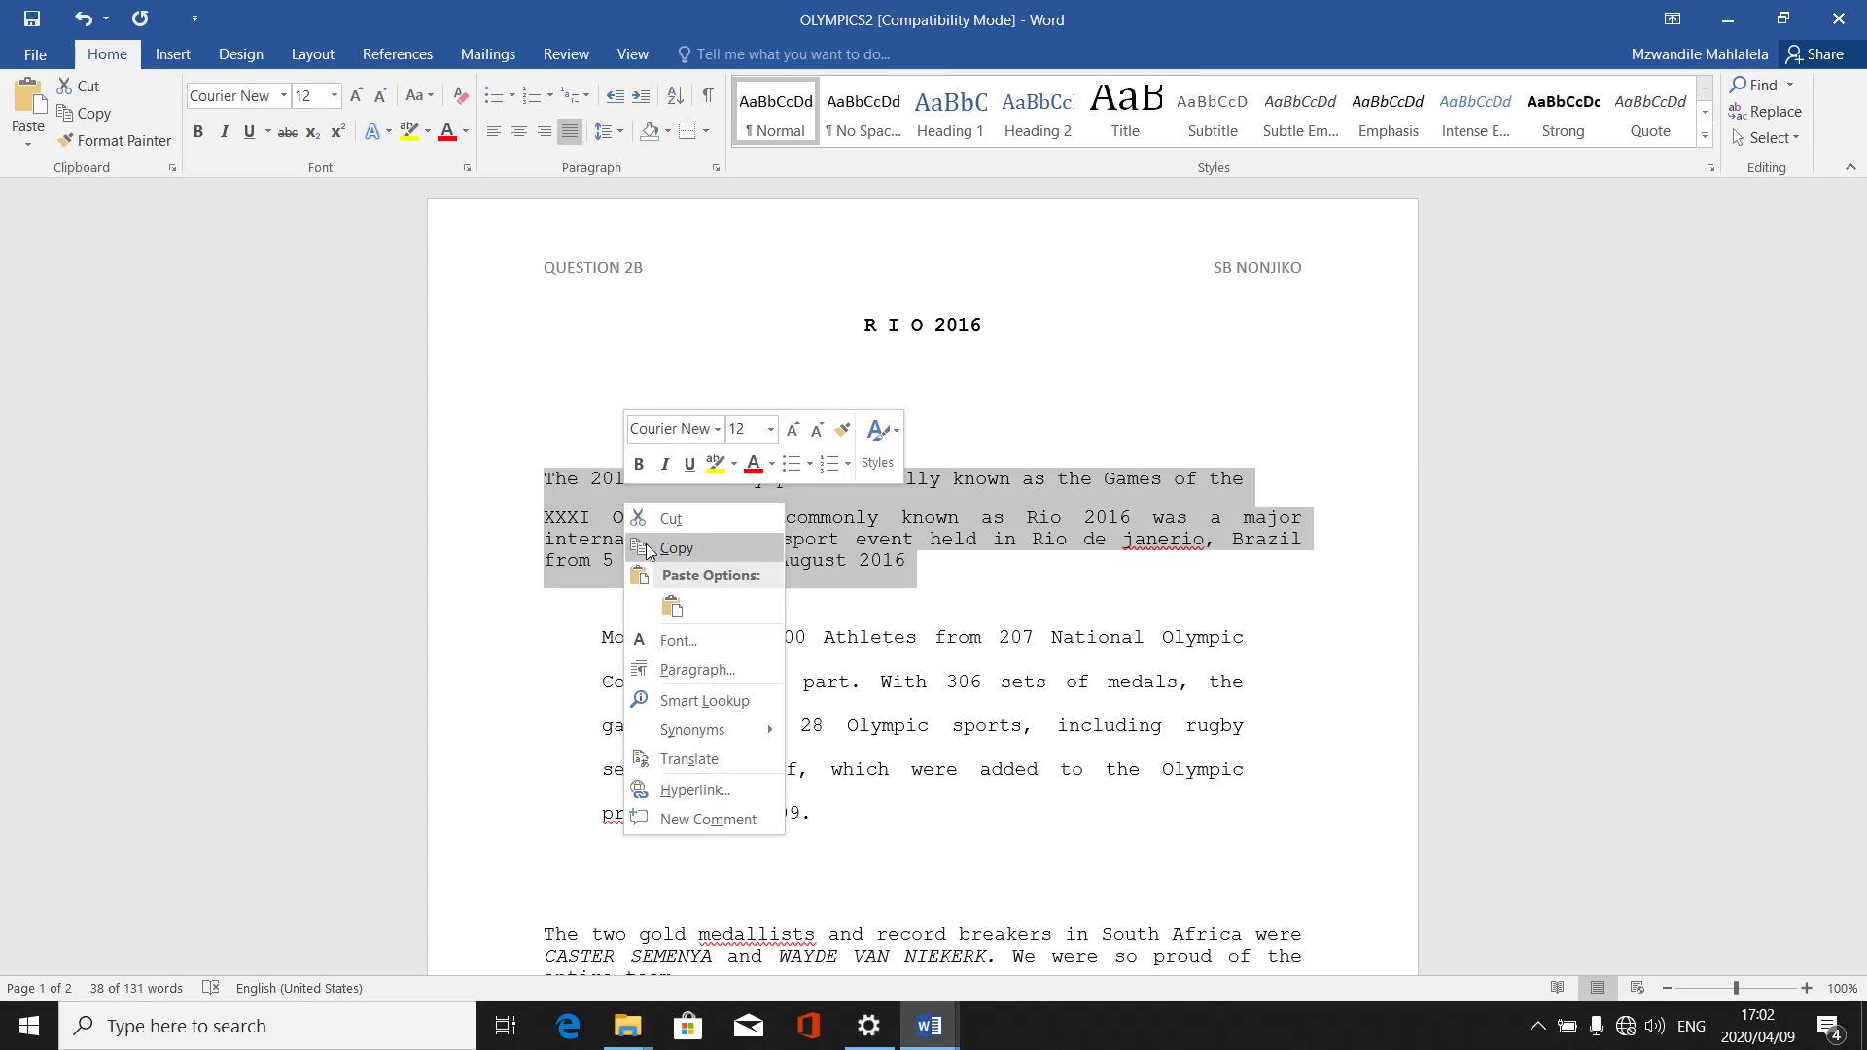
click(715, 671)
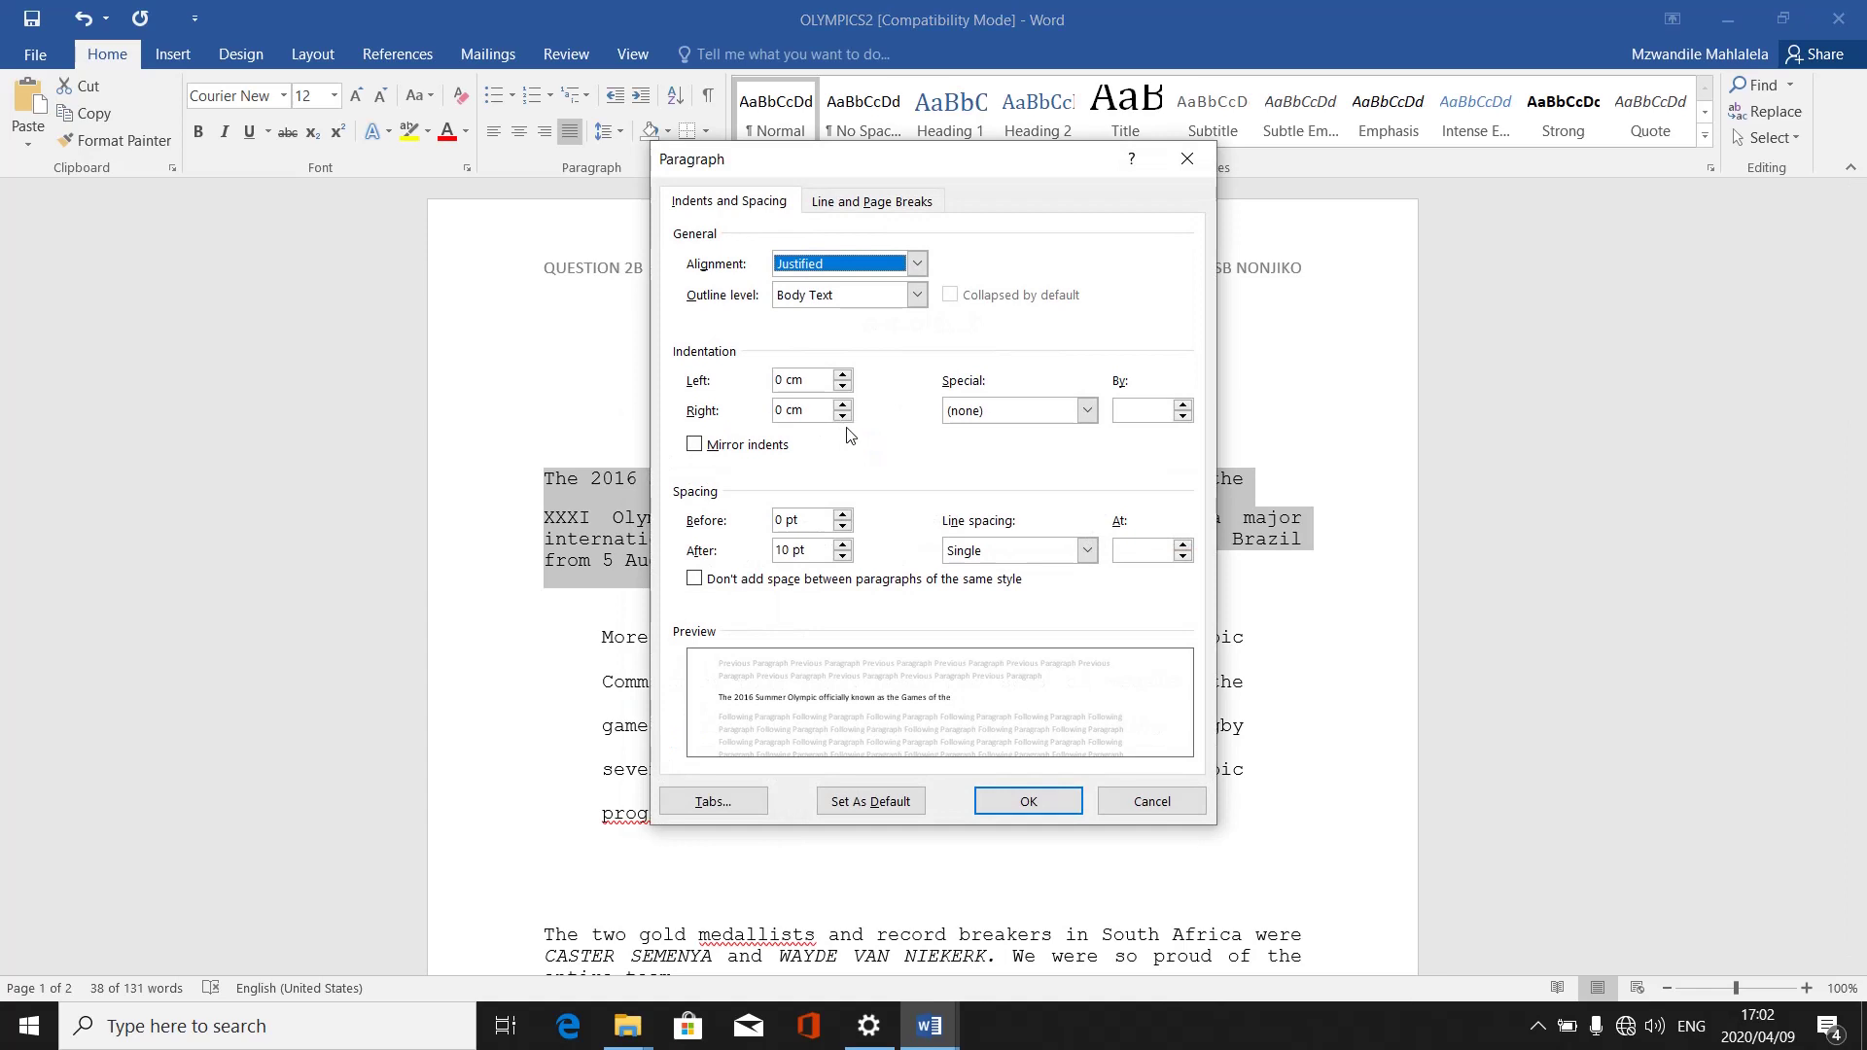
click(1087, 550)
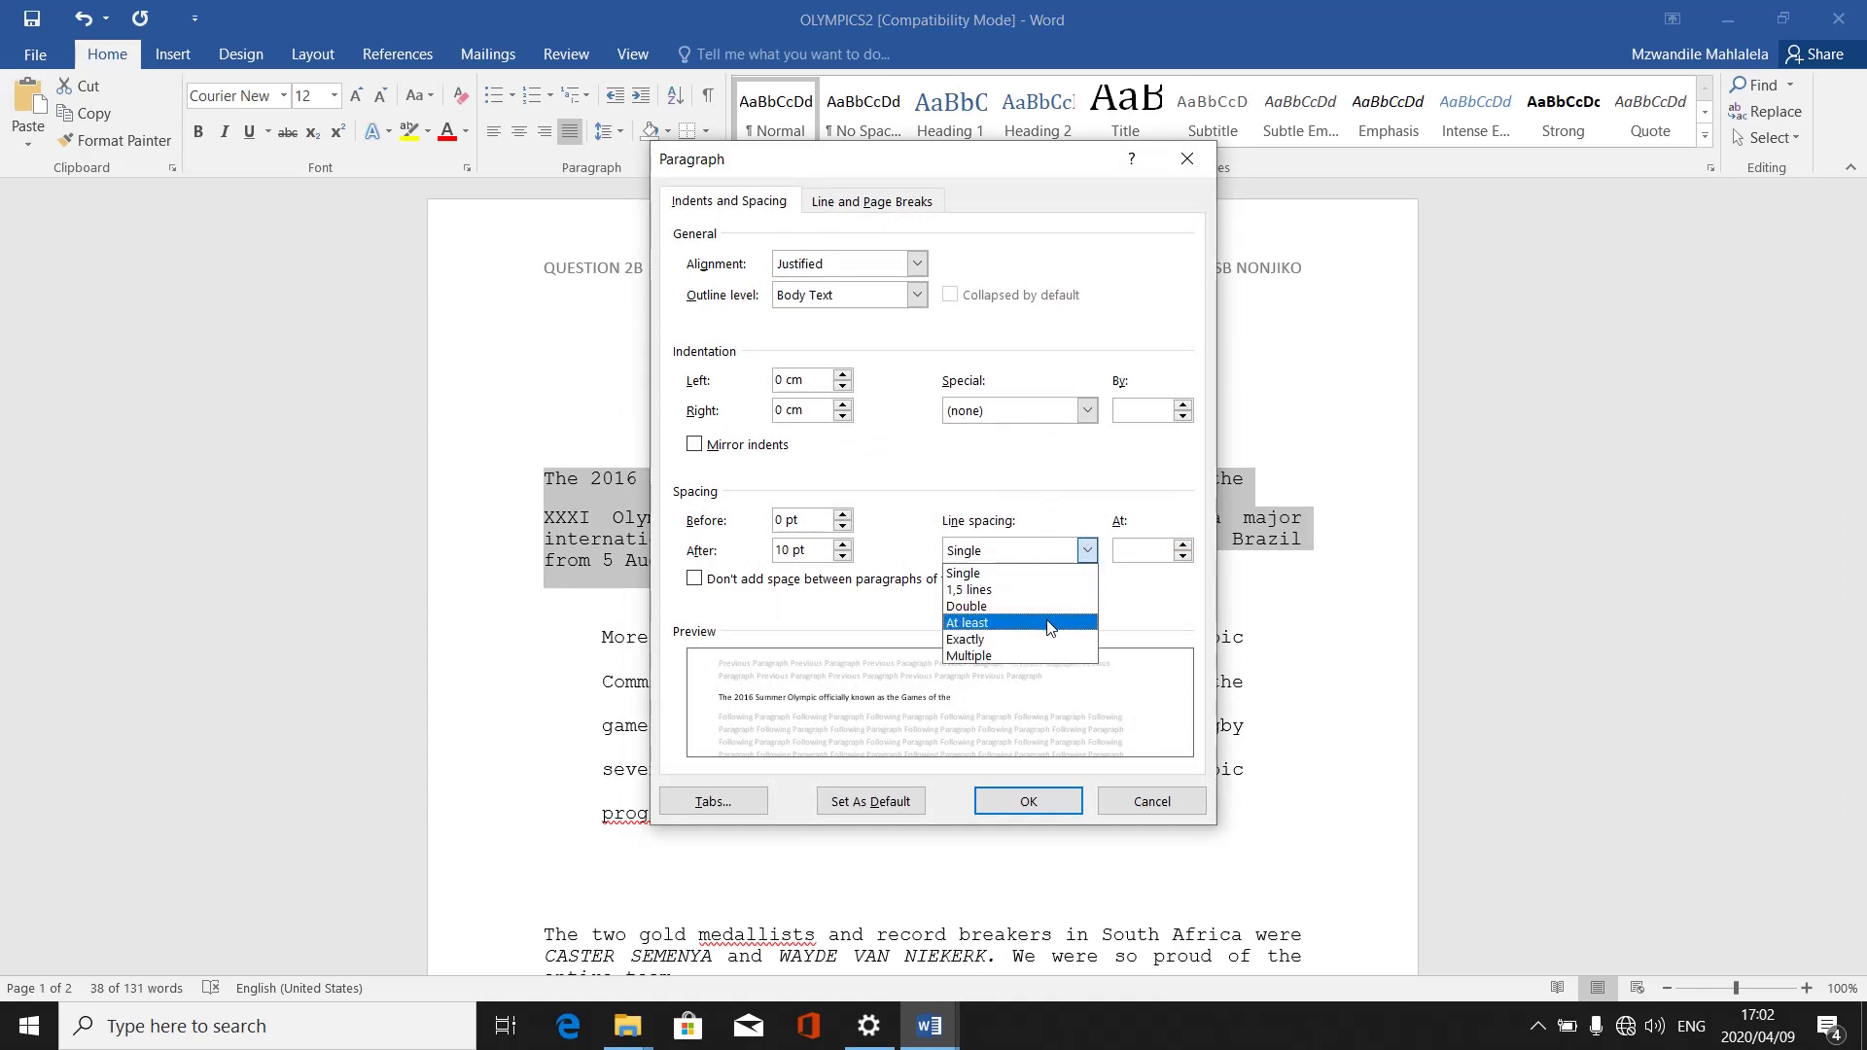
click(1050, 660)
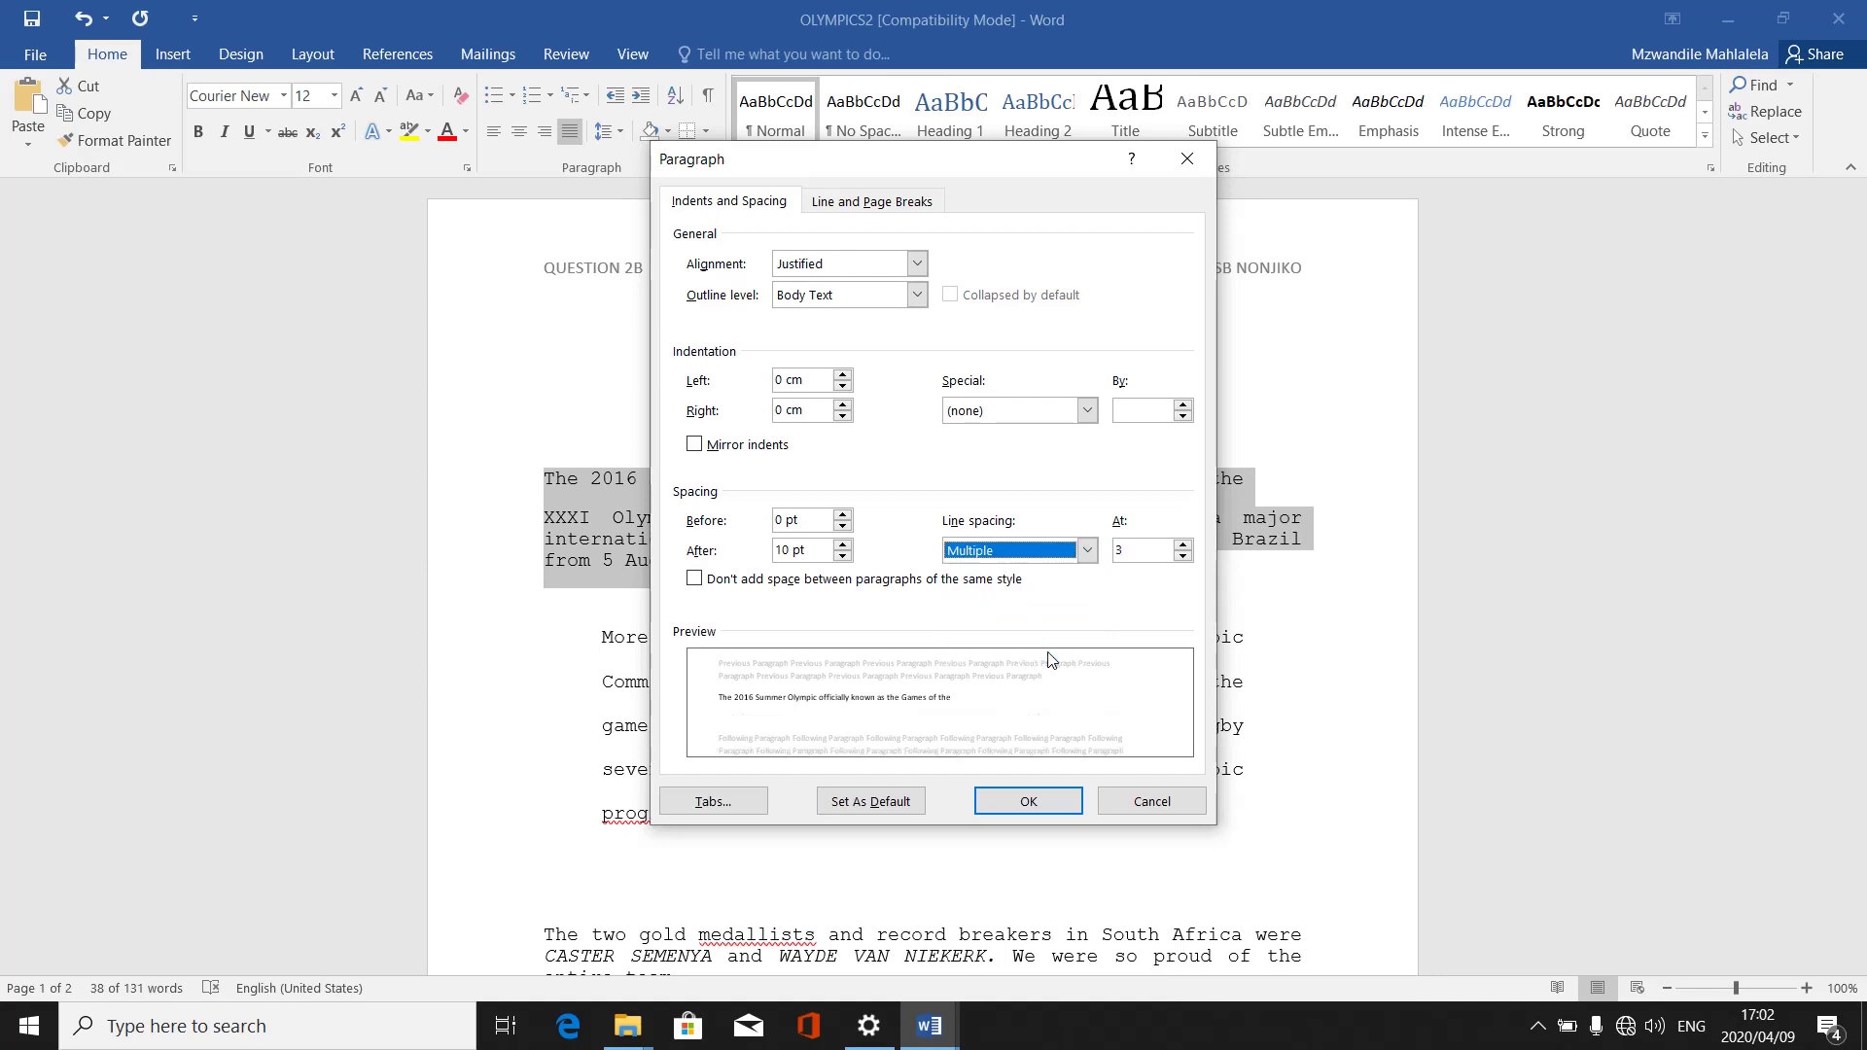
click(1052, 803)
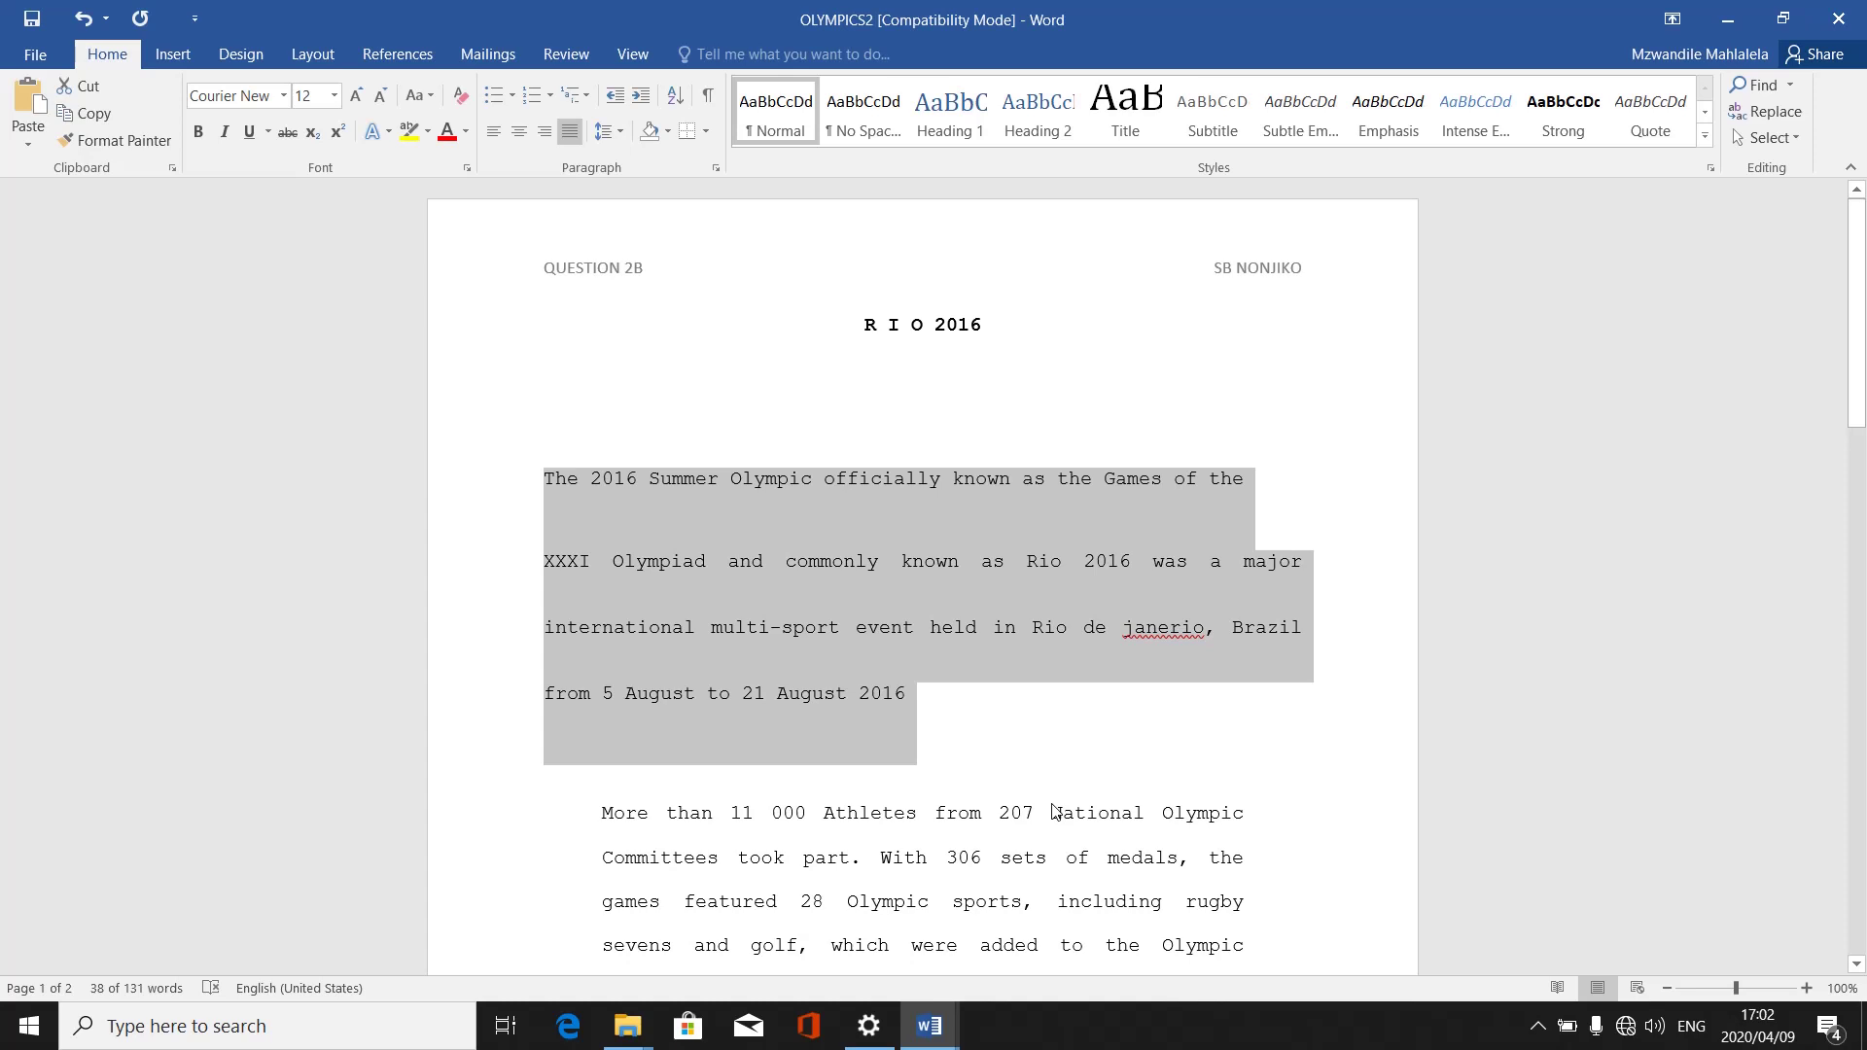
Change the opening paragraph's line spacing to 1.5 lines instead
right_click(808, 591)
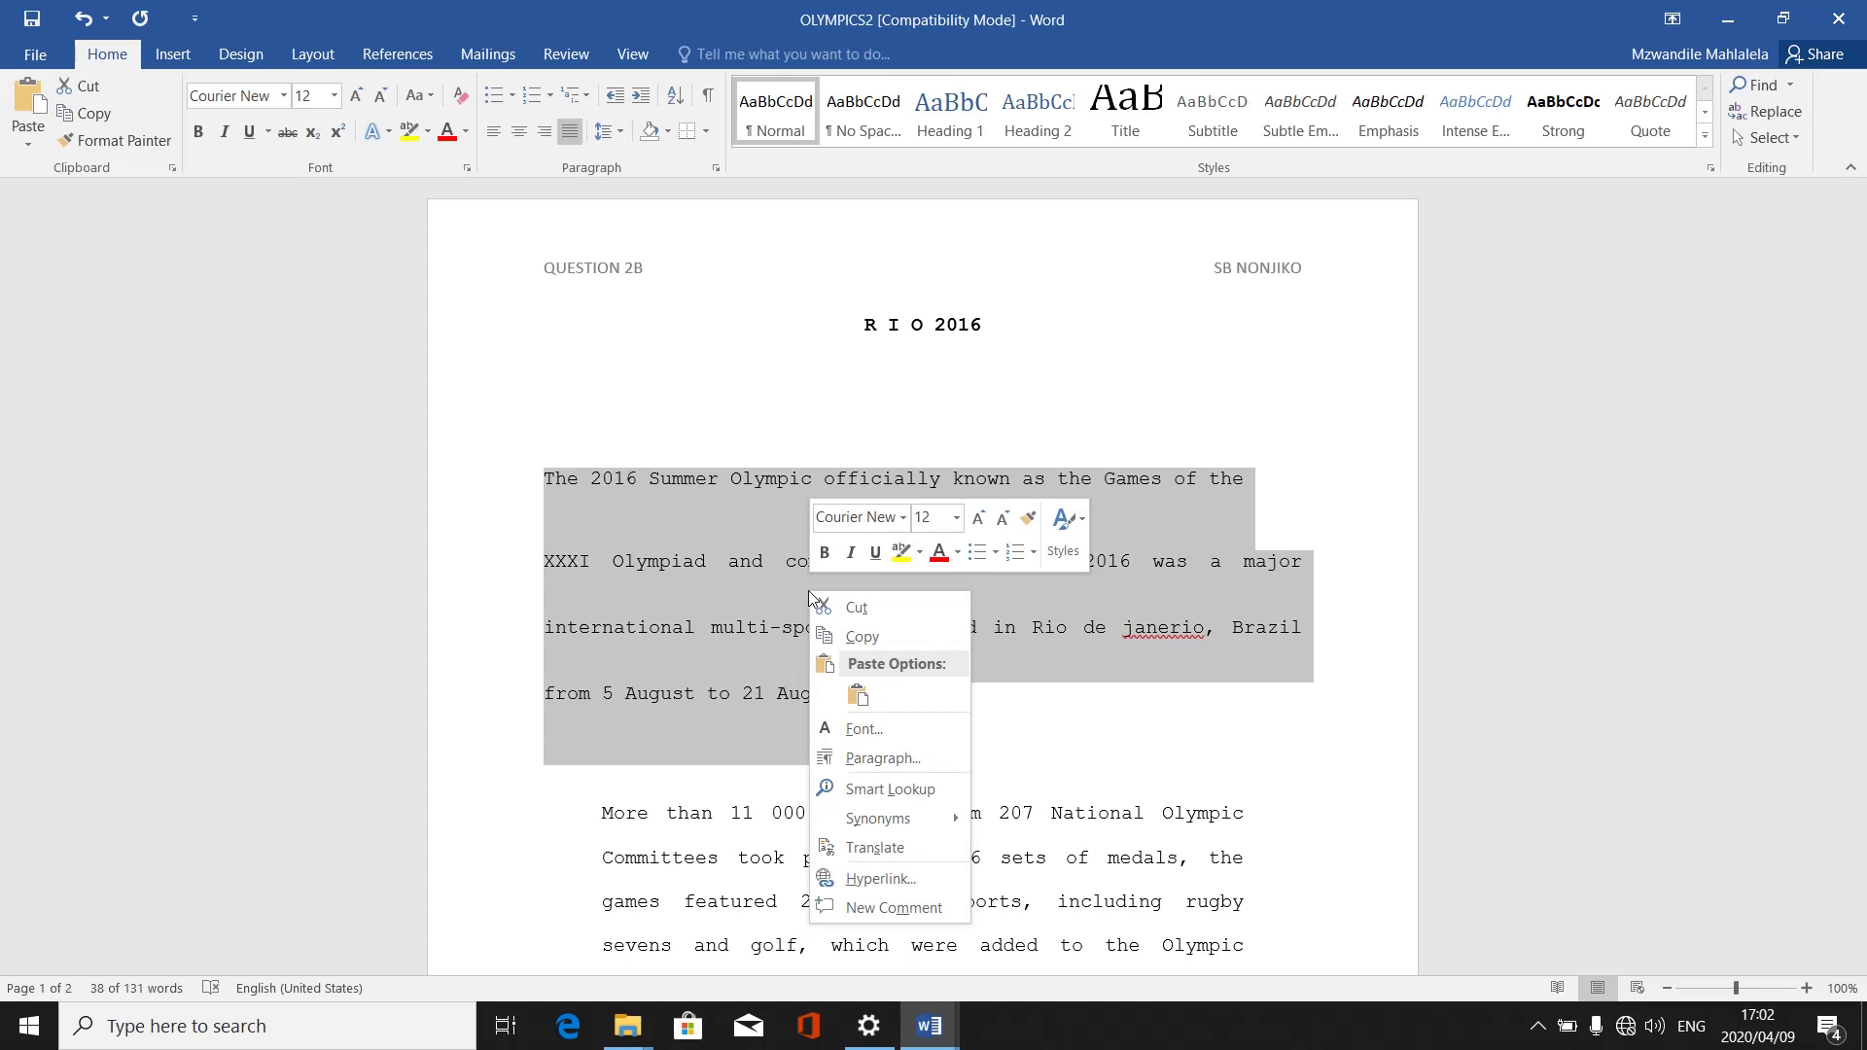
click(908, 760)
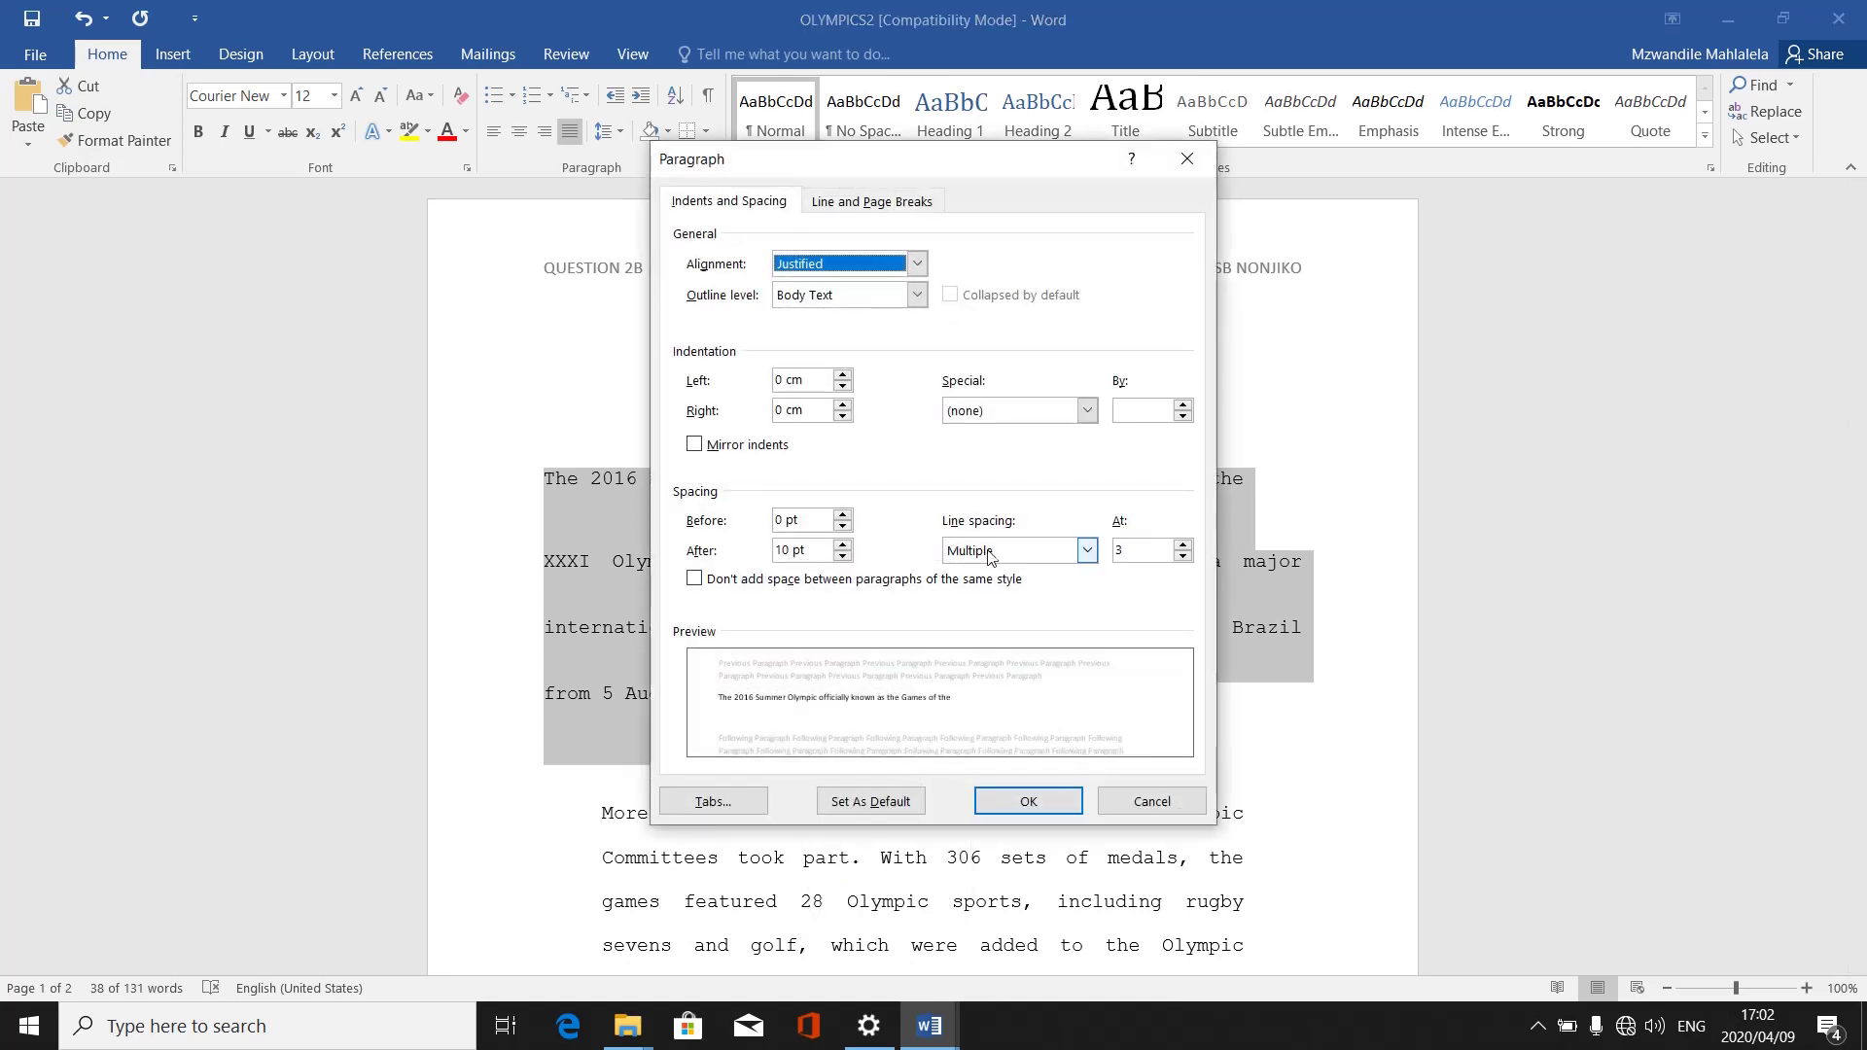
click(1088, 551)
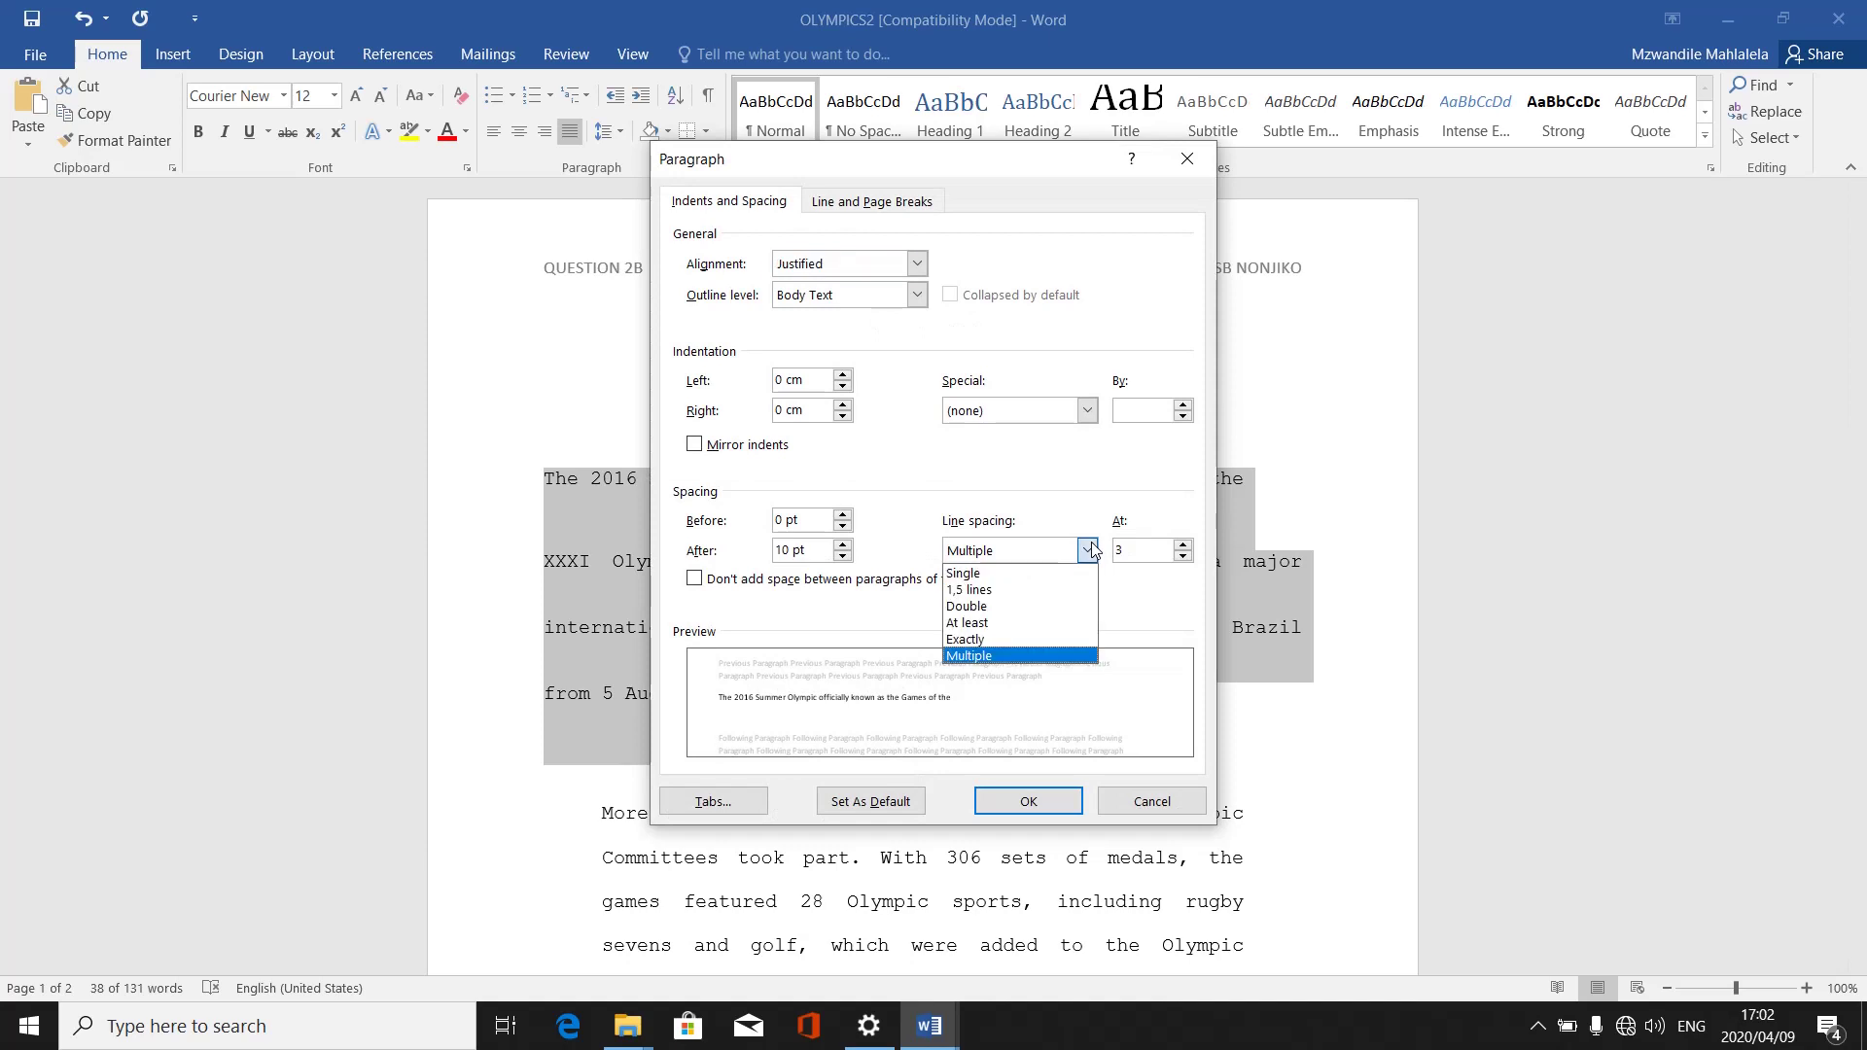
click(1075, 590)
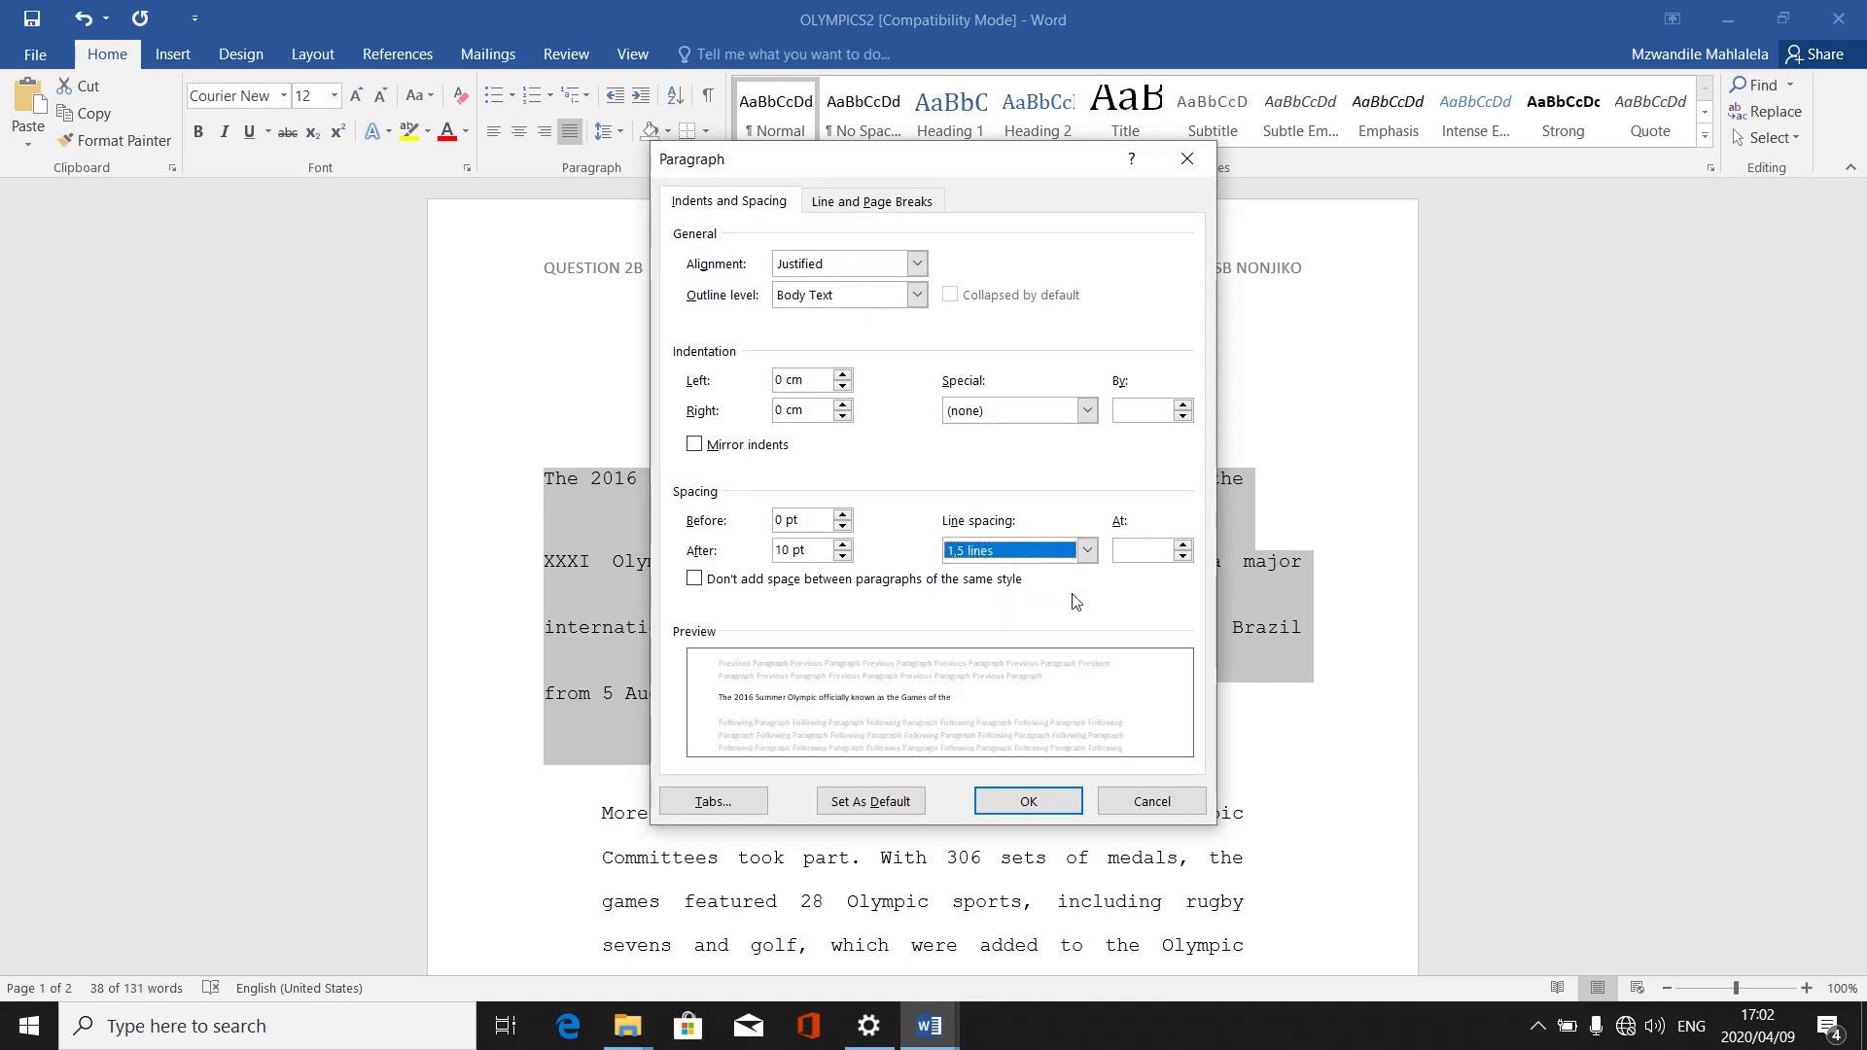
click(1030, 802)
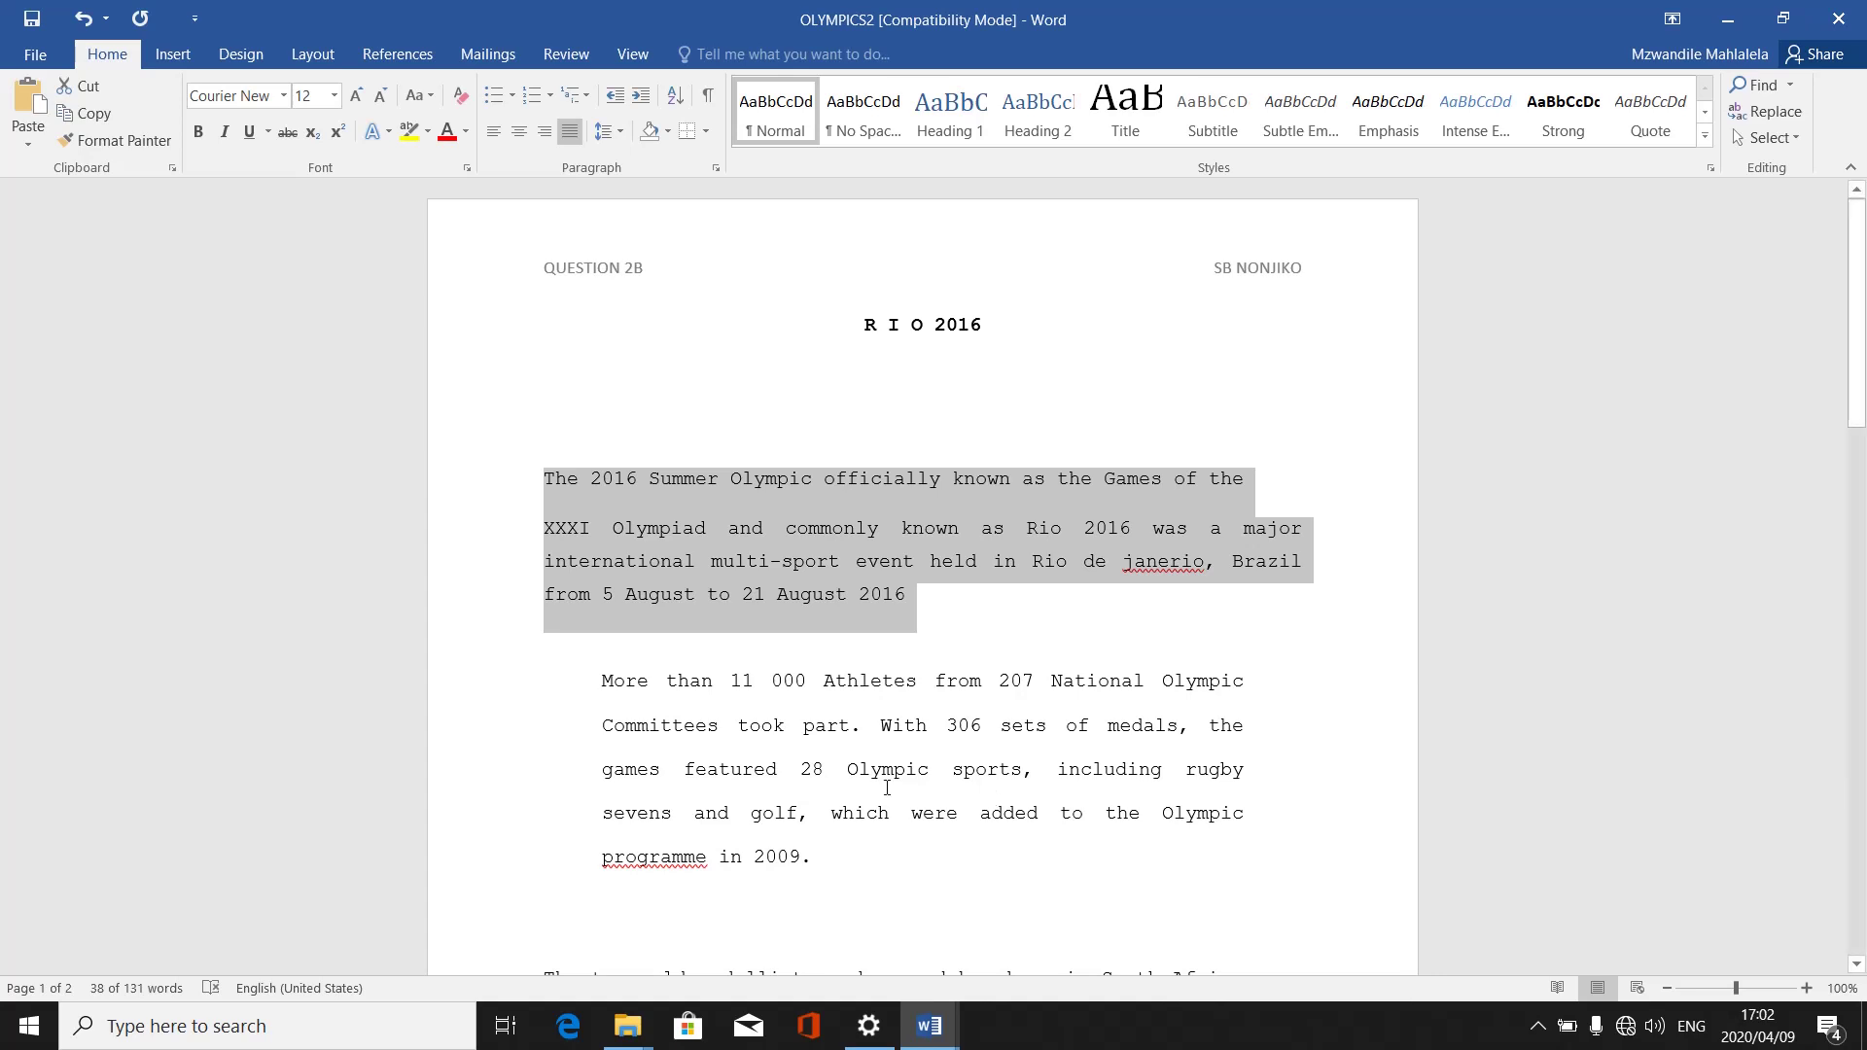
Restyle the XXXI Olympiad paragraph as Normal, then Heading 2, and switch on Show/Hide ¶
click(932, 625)
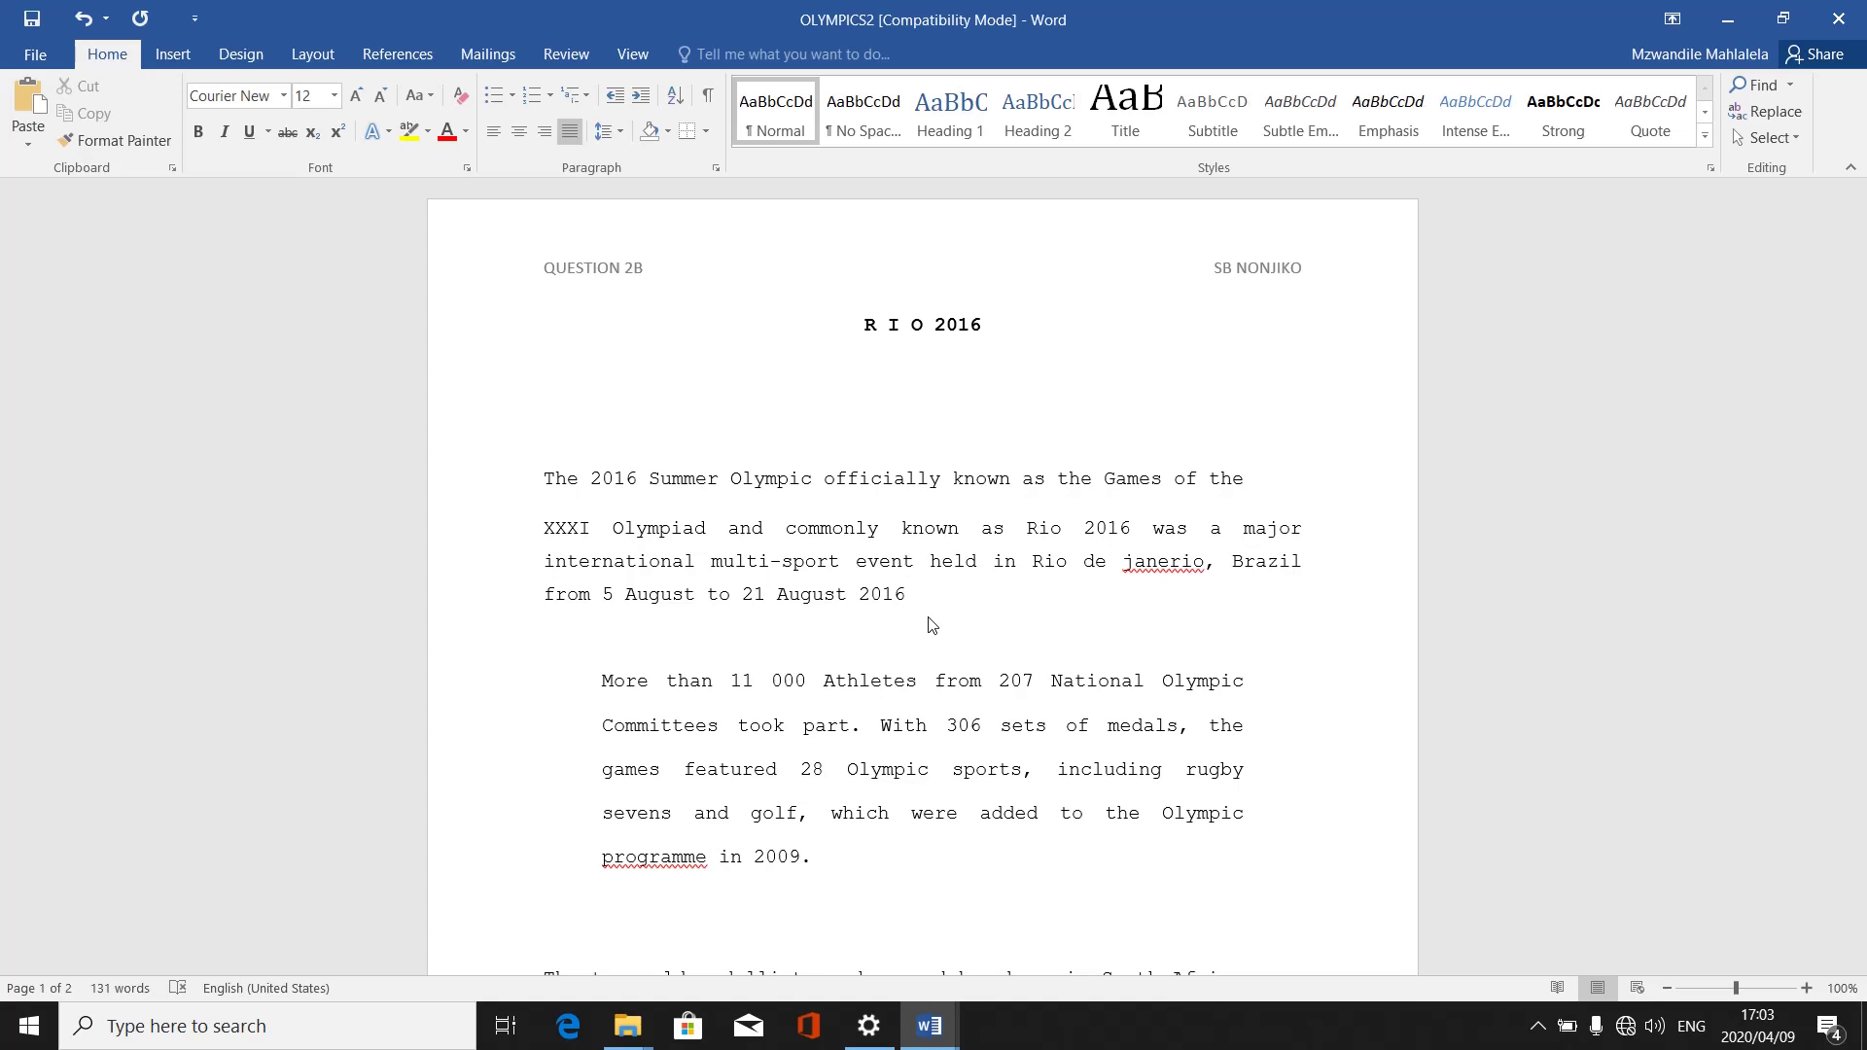
double_click(1222, 45)
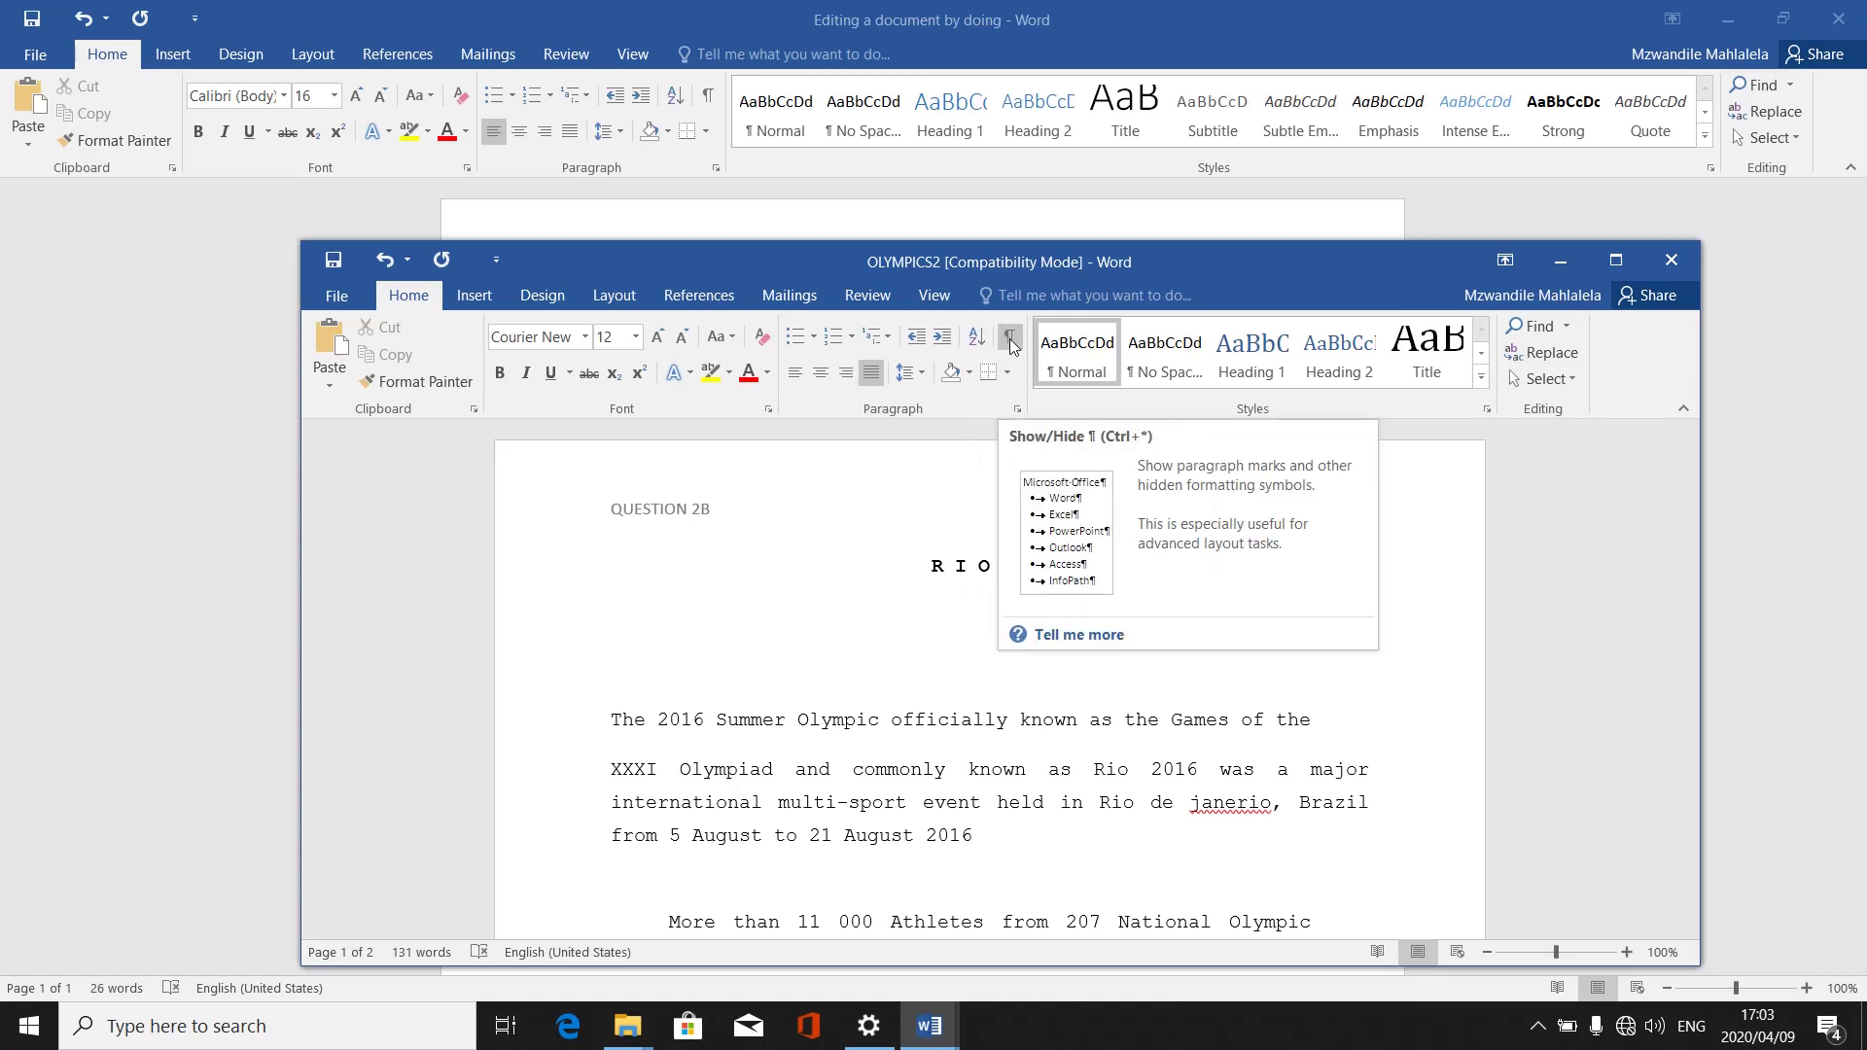
click(1046, 347)
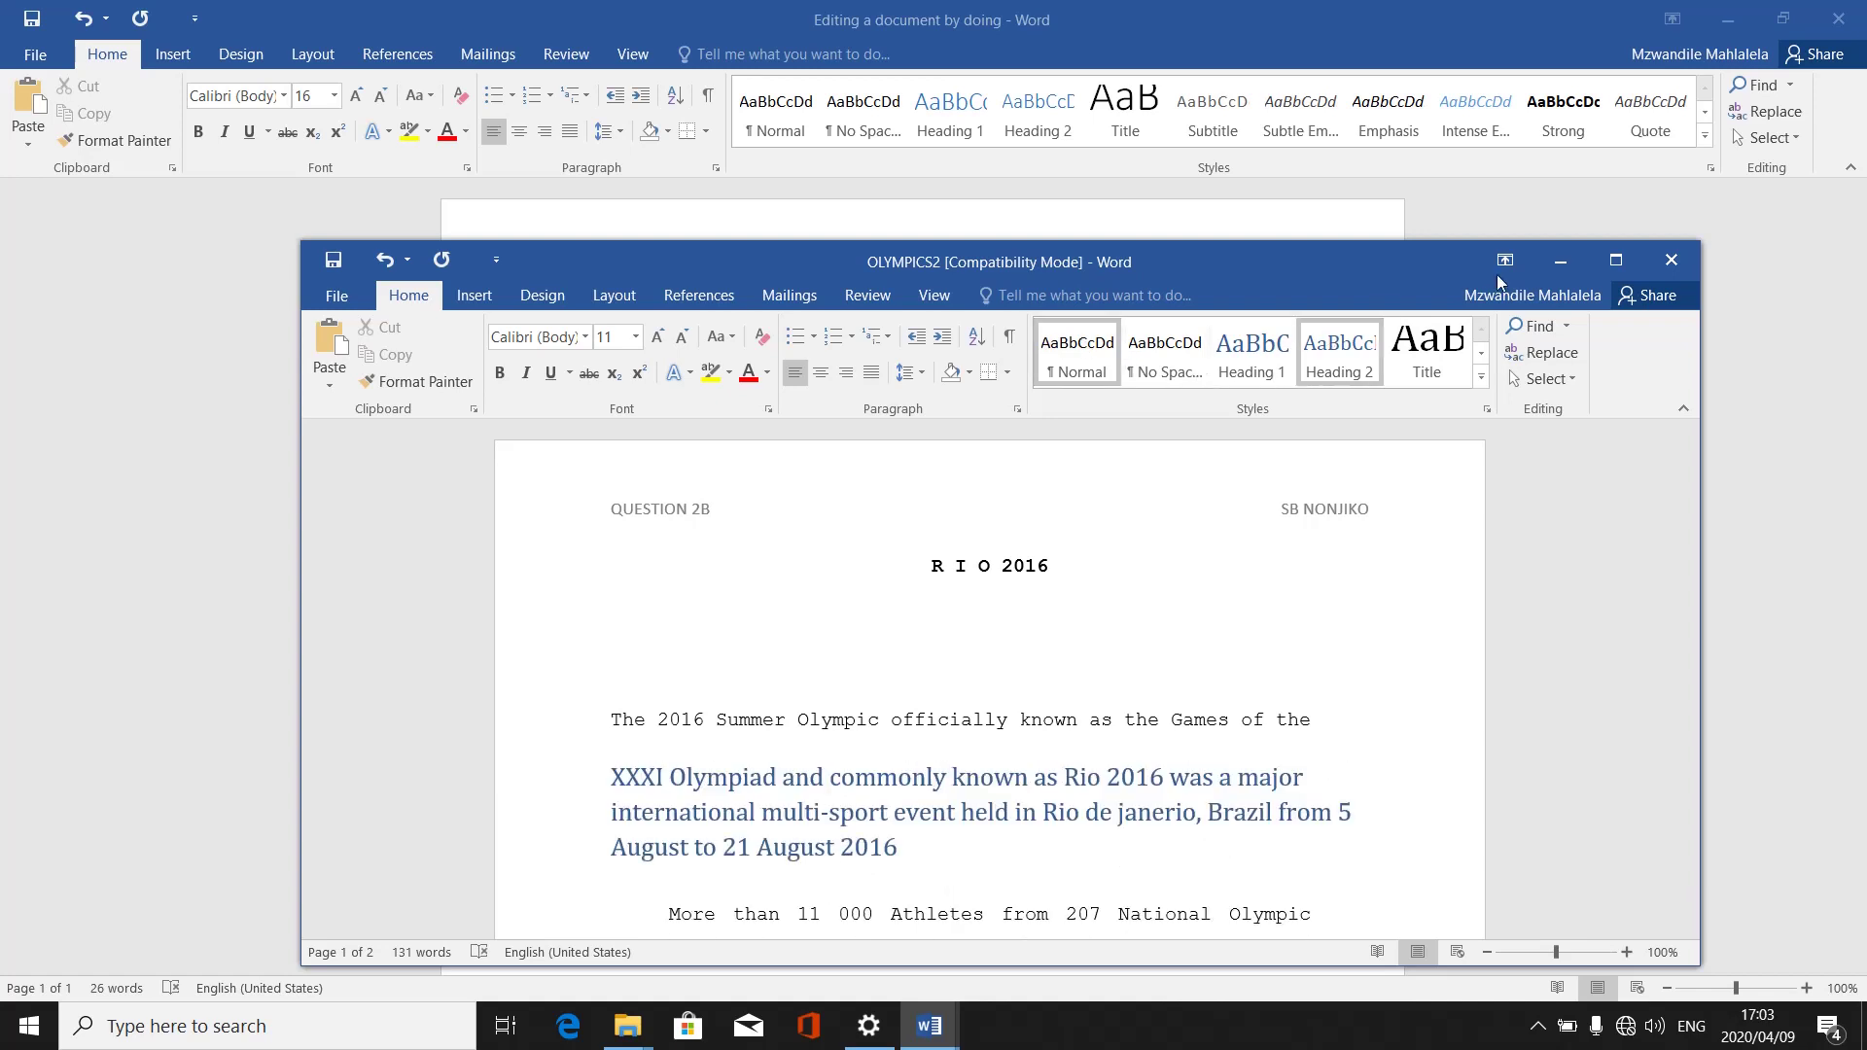
click(1614, 260)
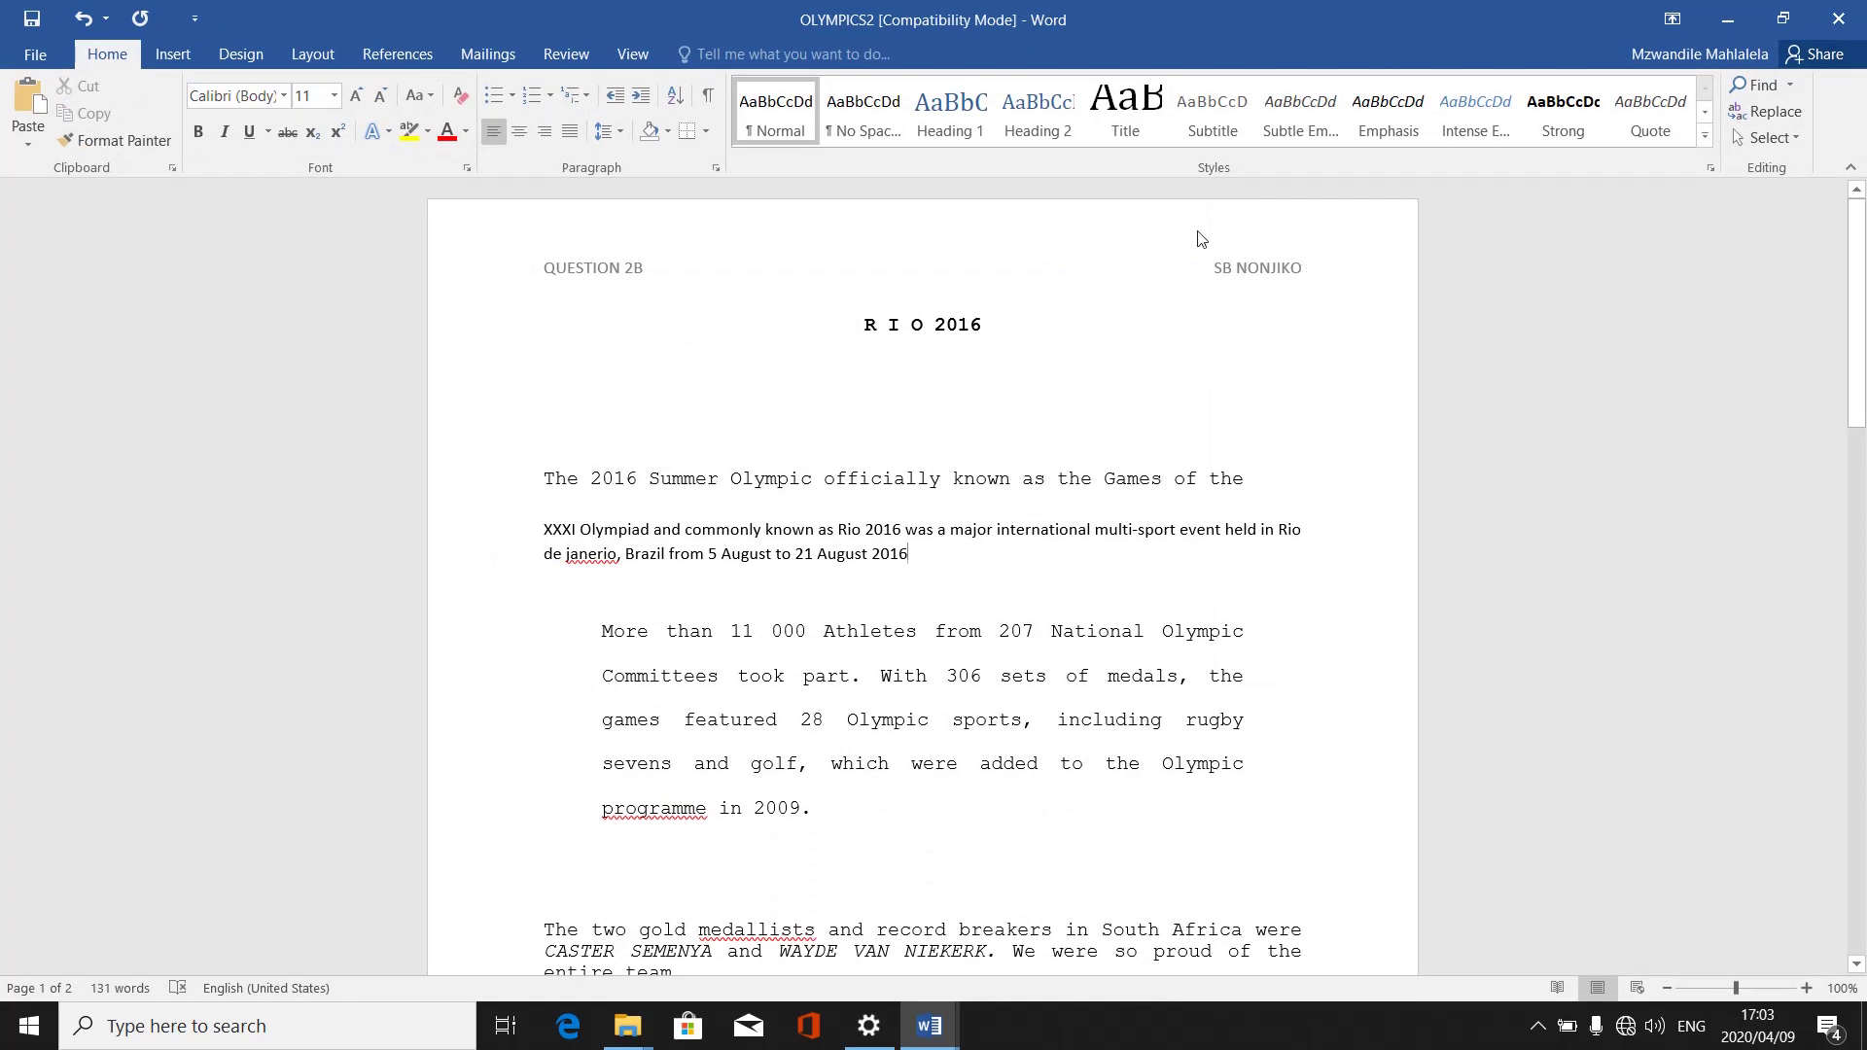
click(1038, 115)
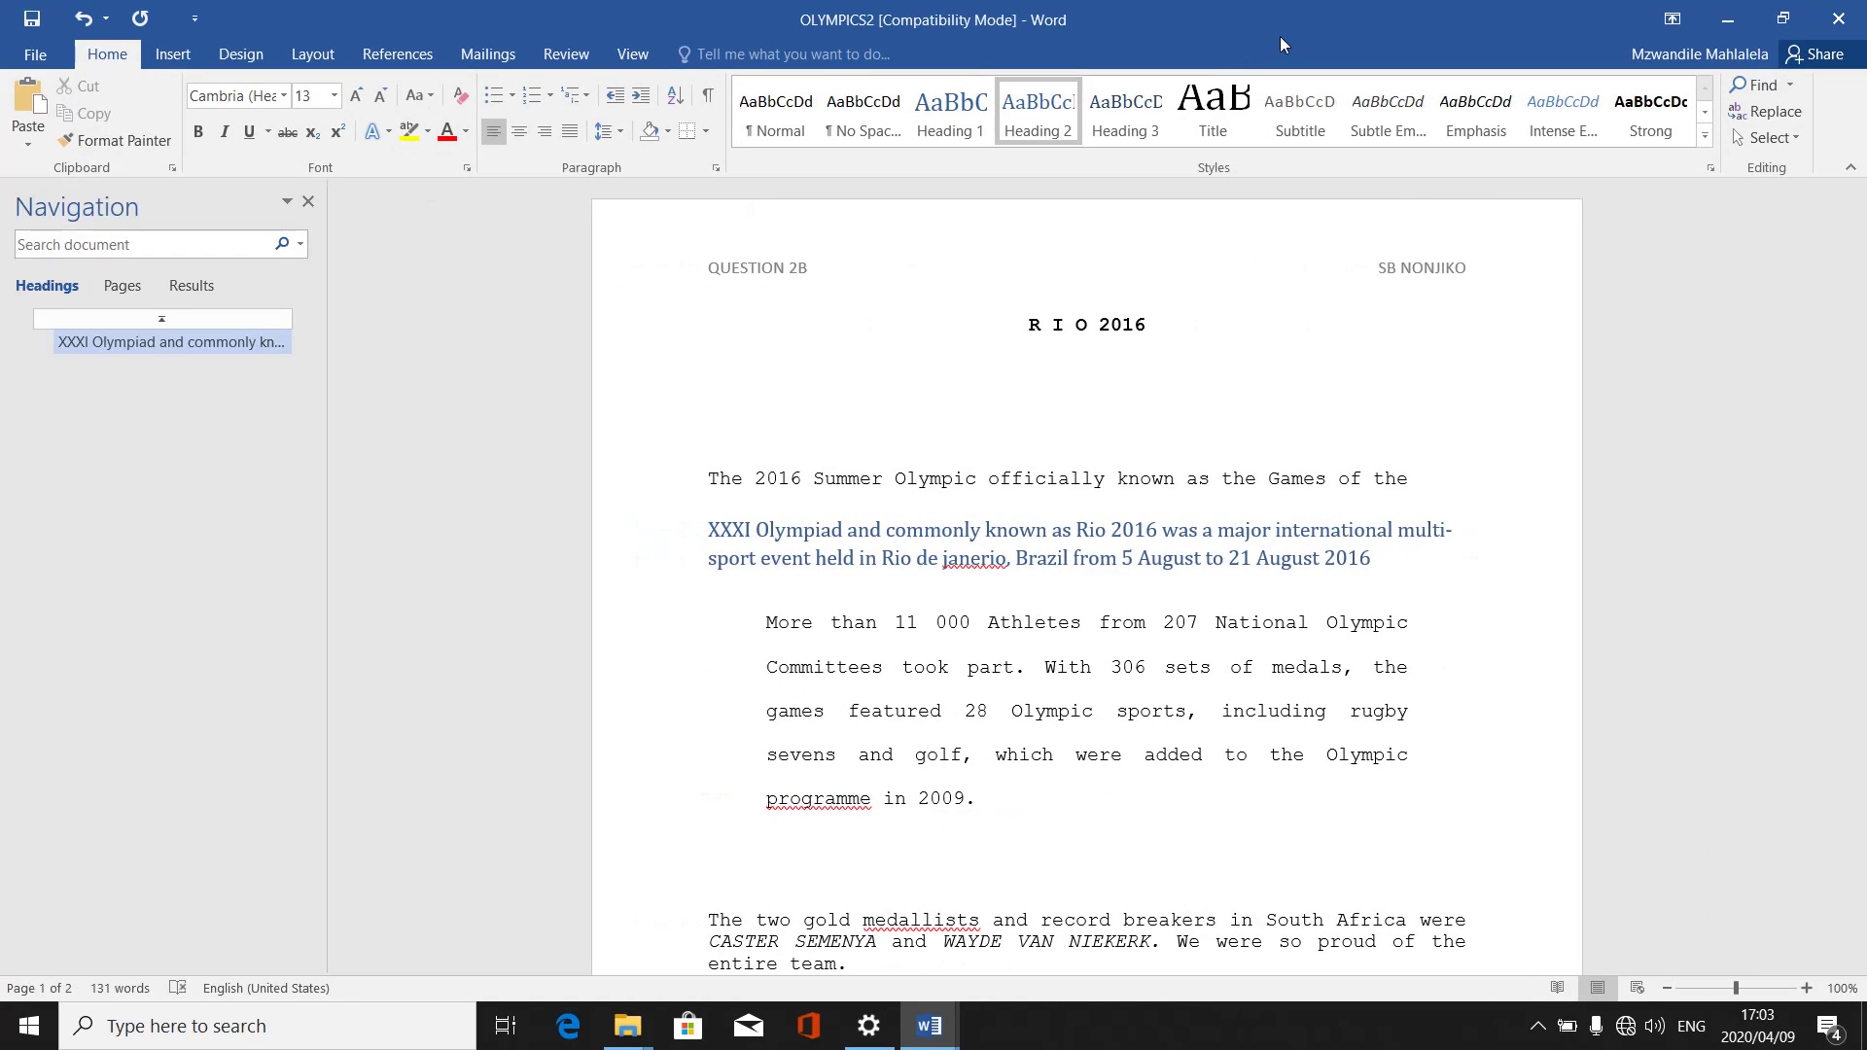
drag(1279, 37, 1018, 336)
click(926, 379)
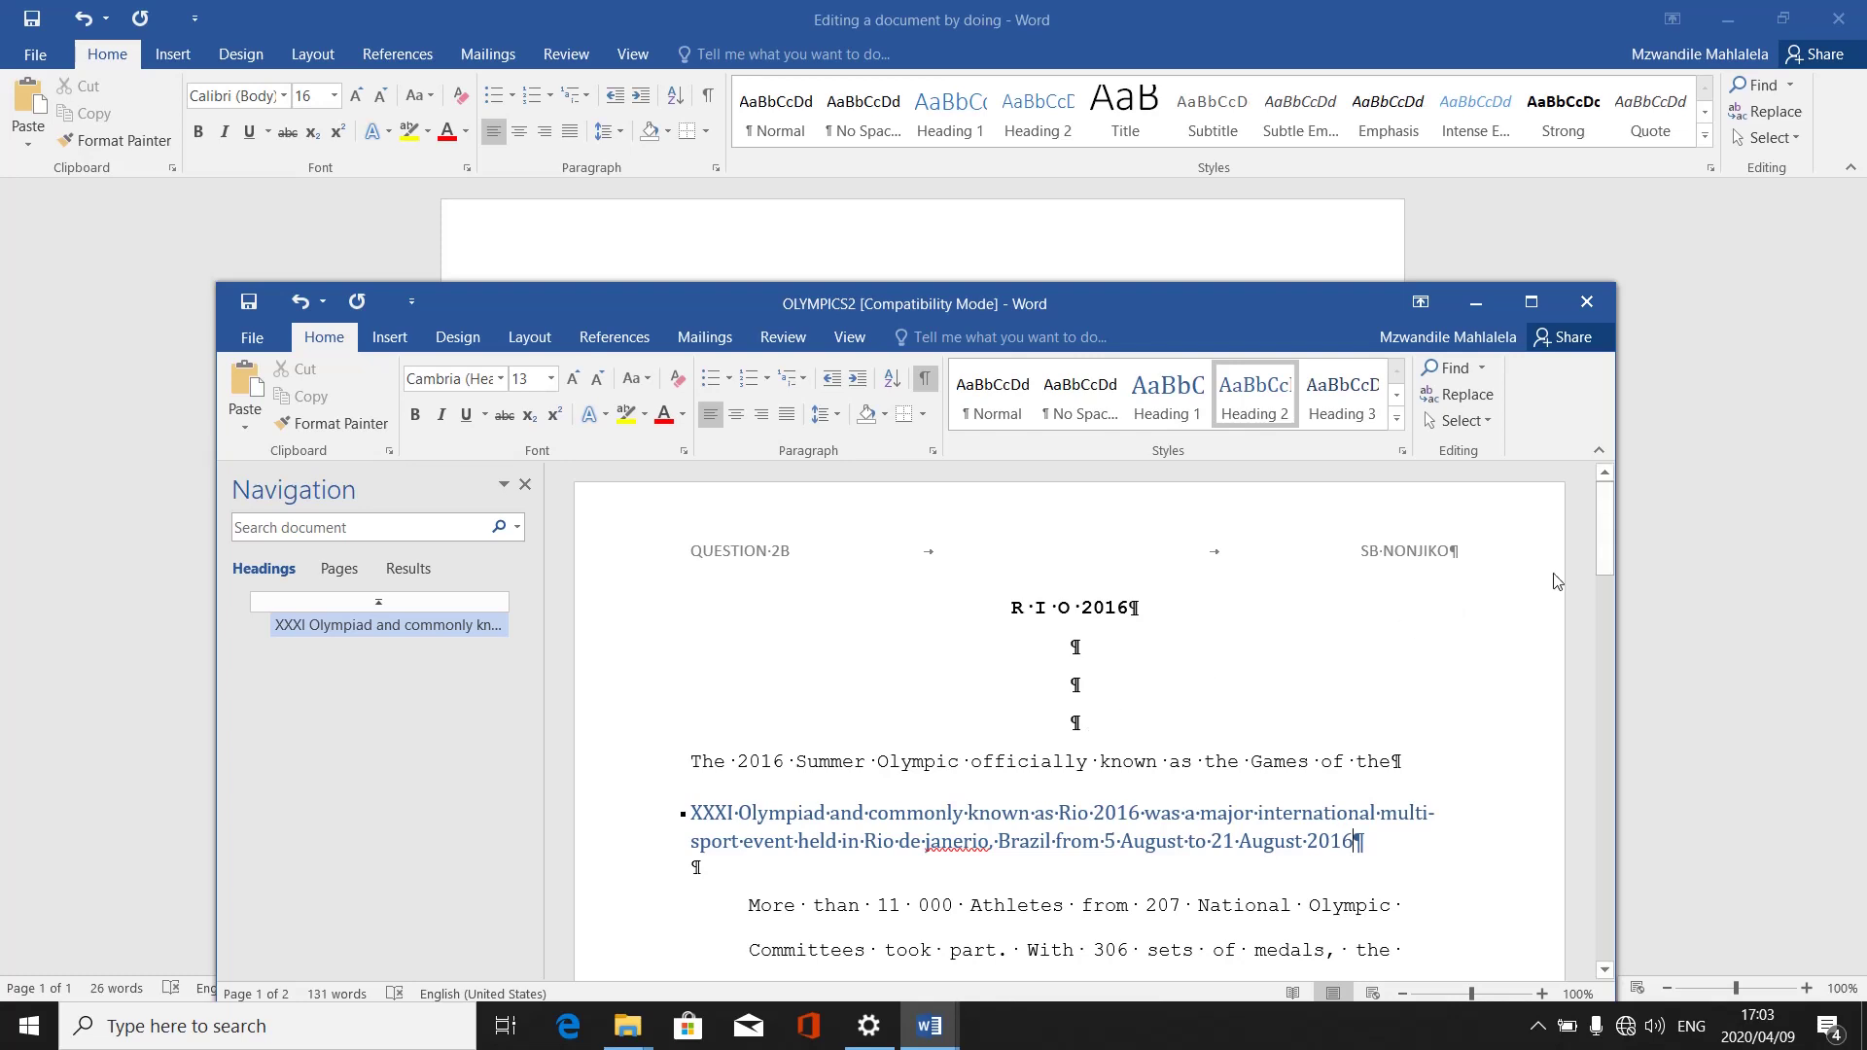
Turn off Show/Hide ¶ and maximize the OLYMPICS2 window to full screen
drag(1604, 557, 1619, 624)
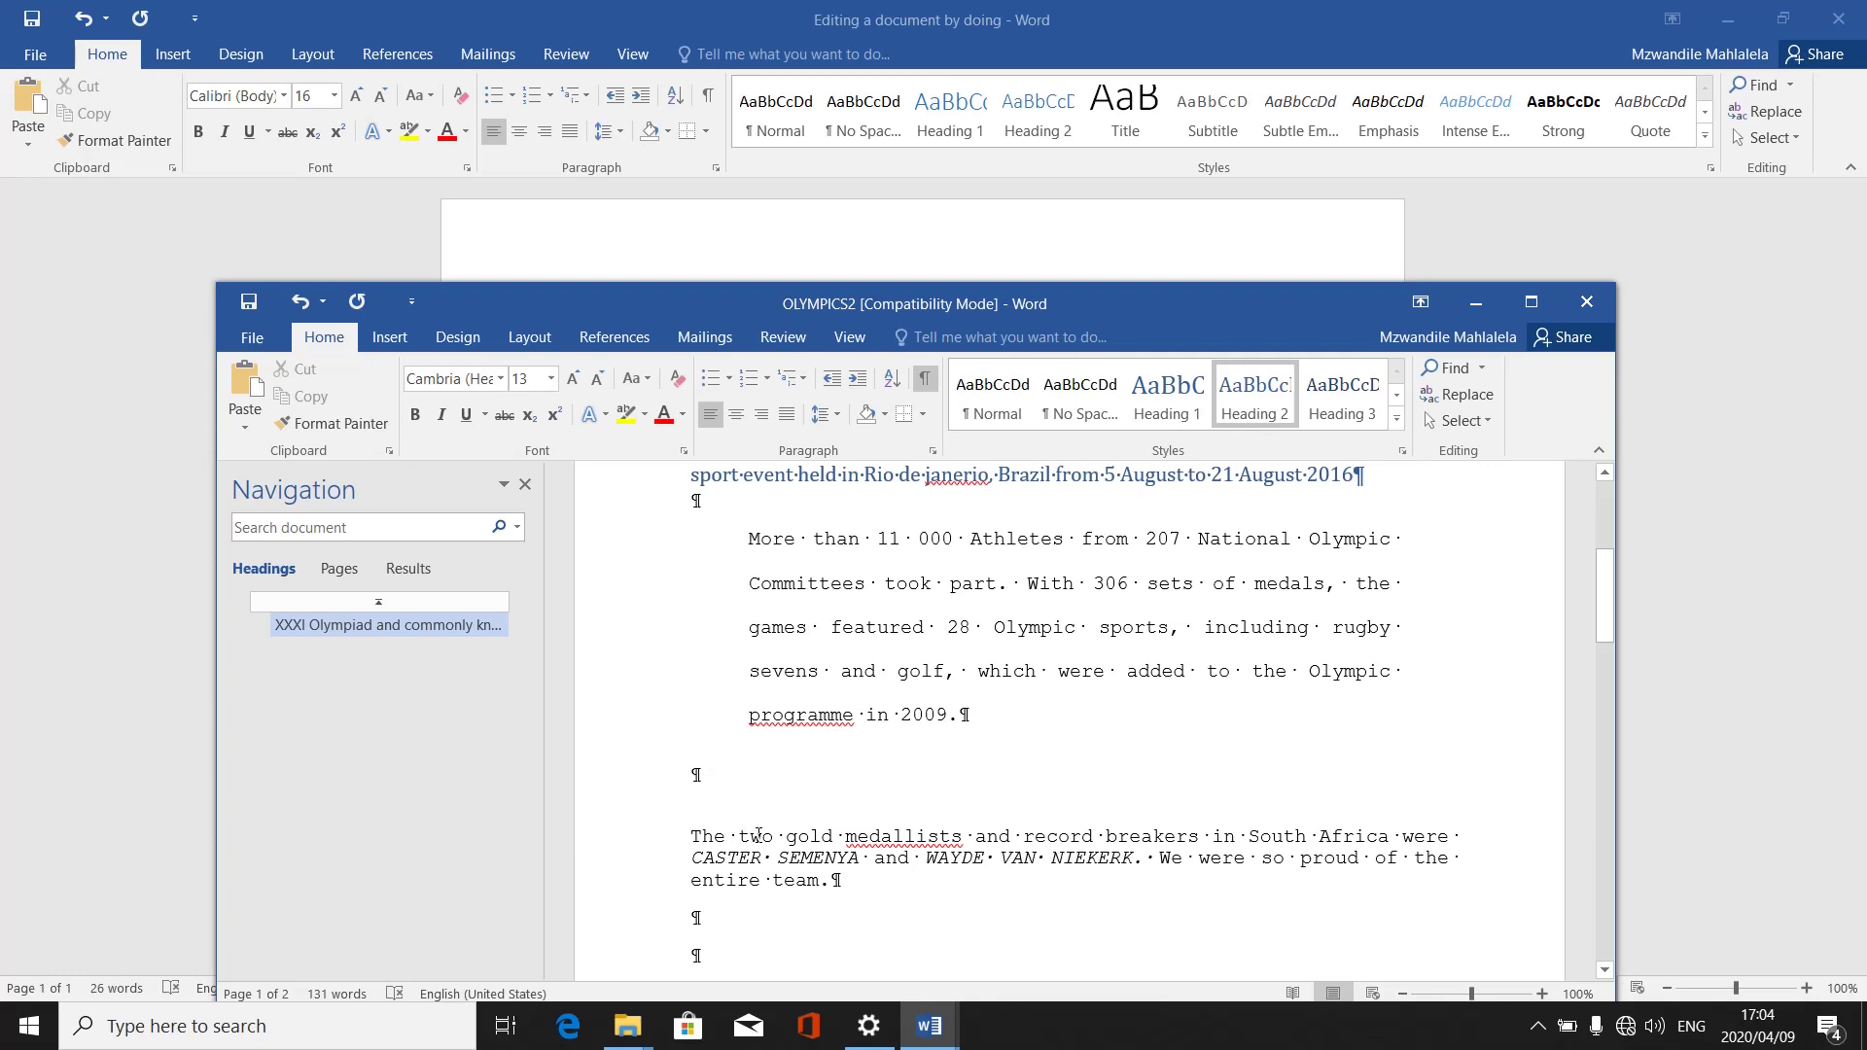
click(923, 383)
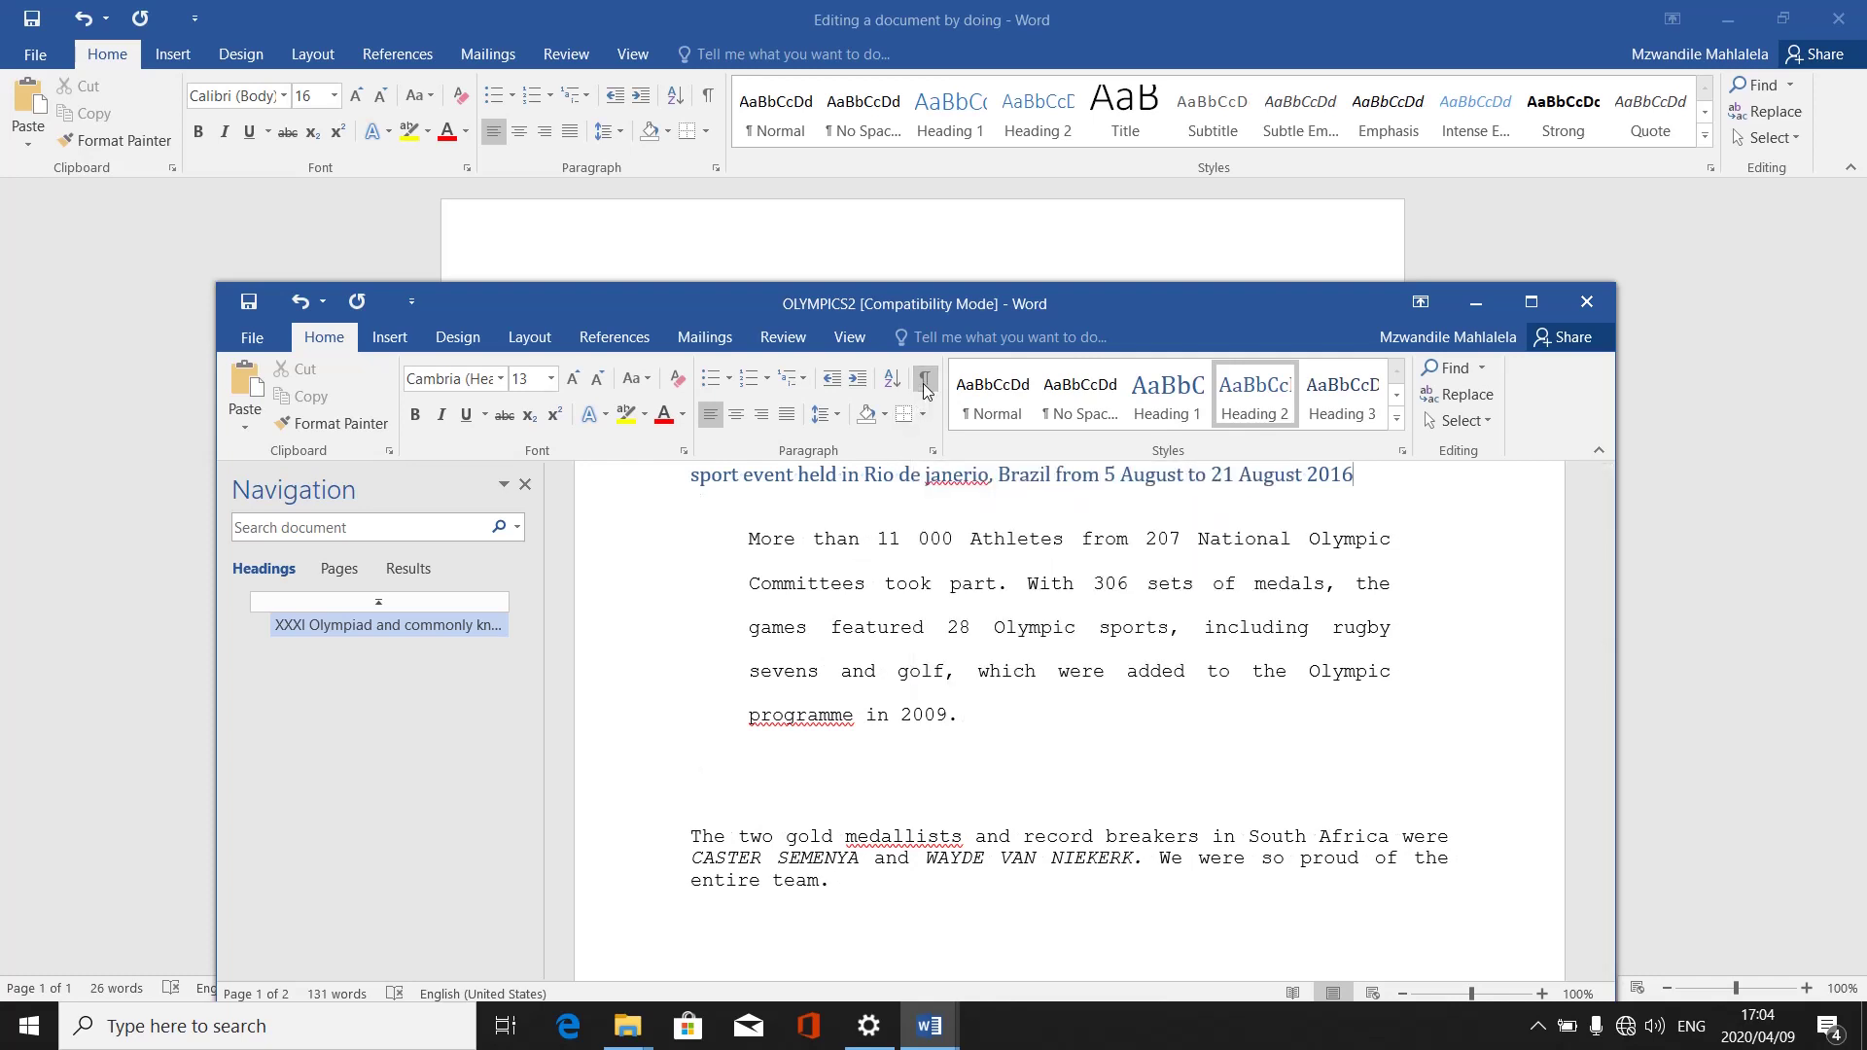
click(1524, 305)
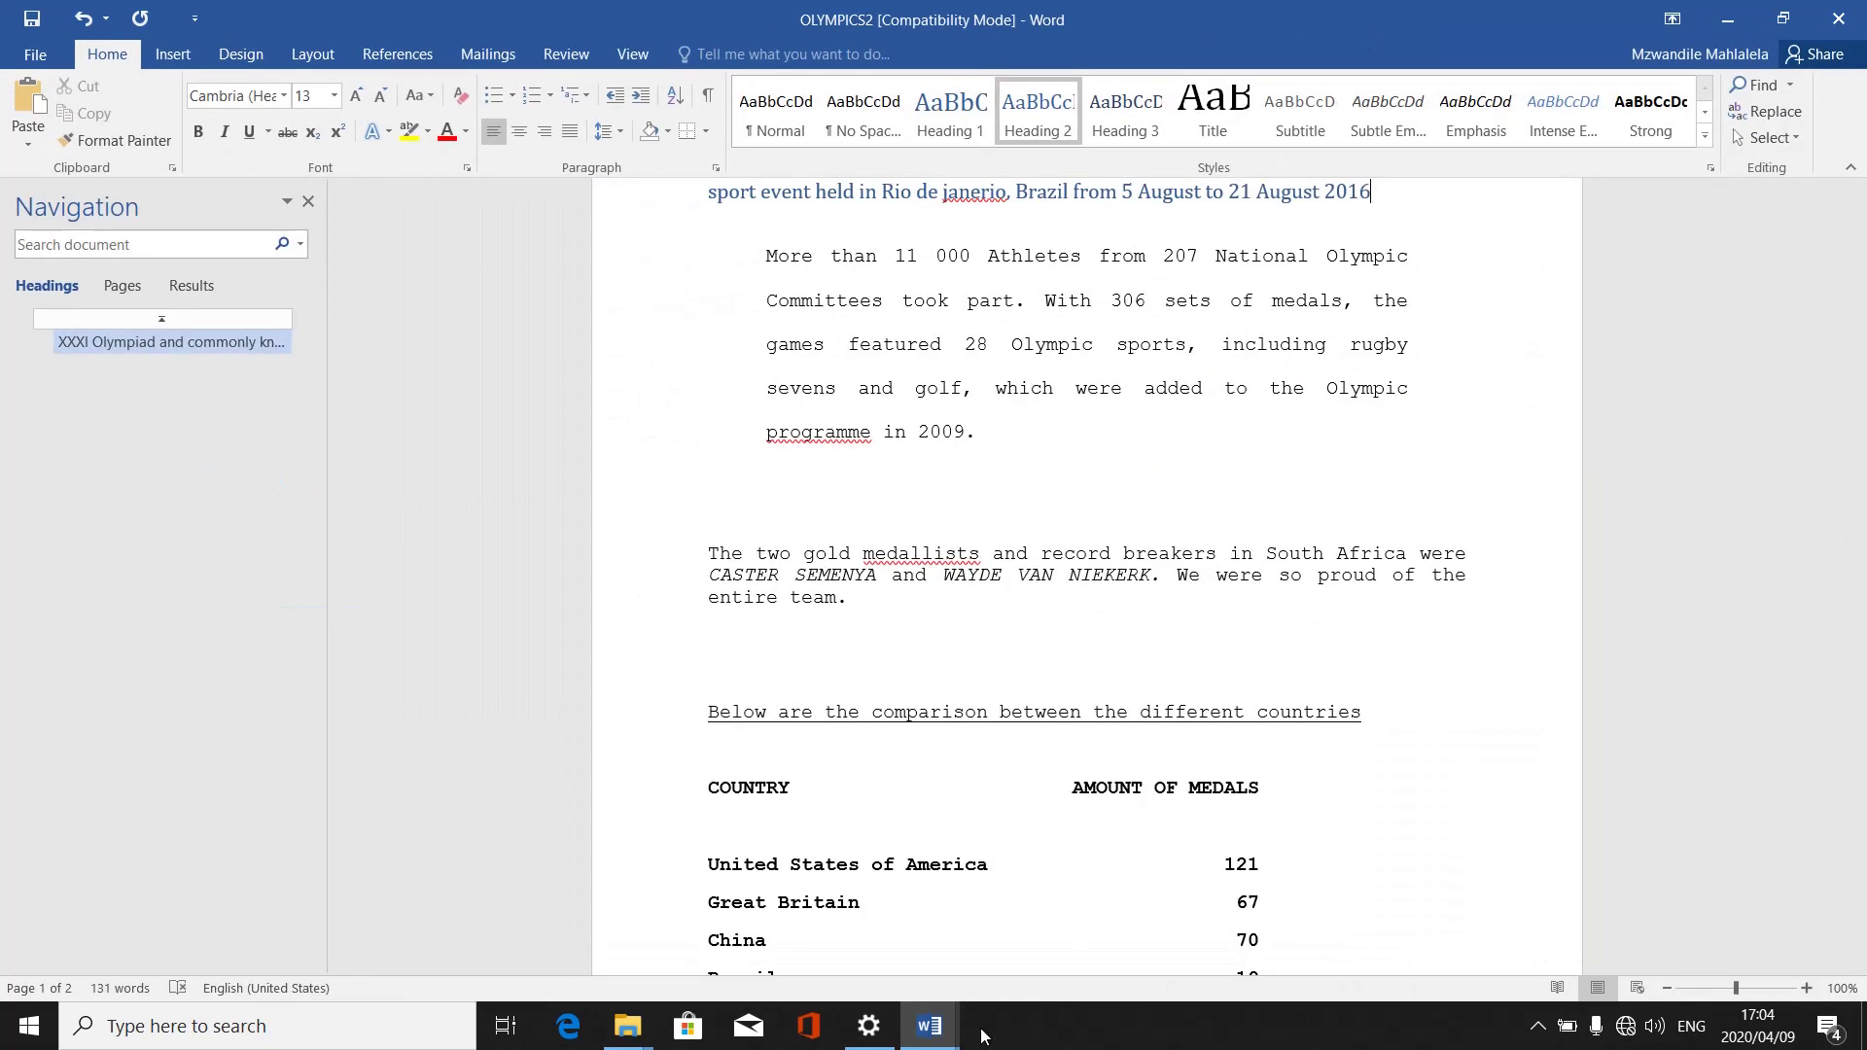
mouse_move(928, 1025)
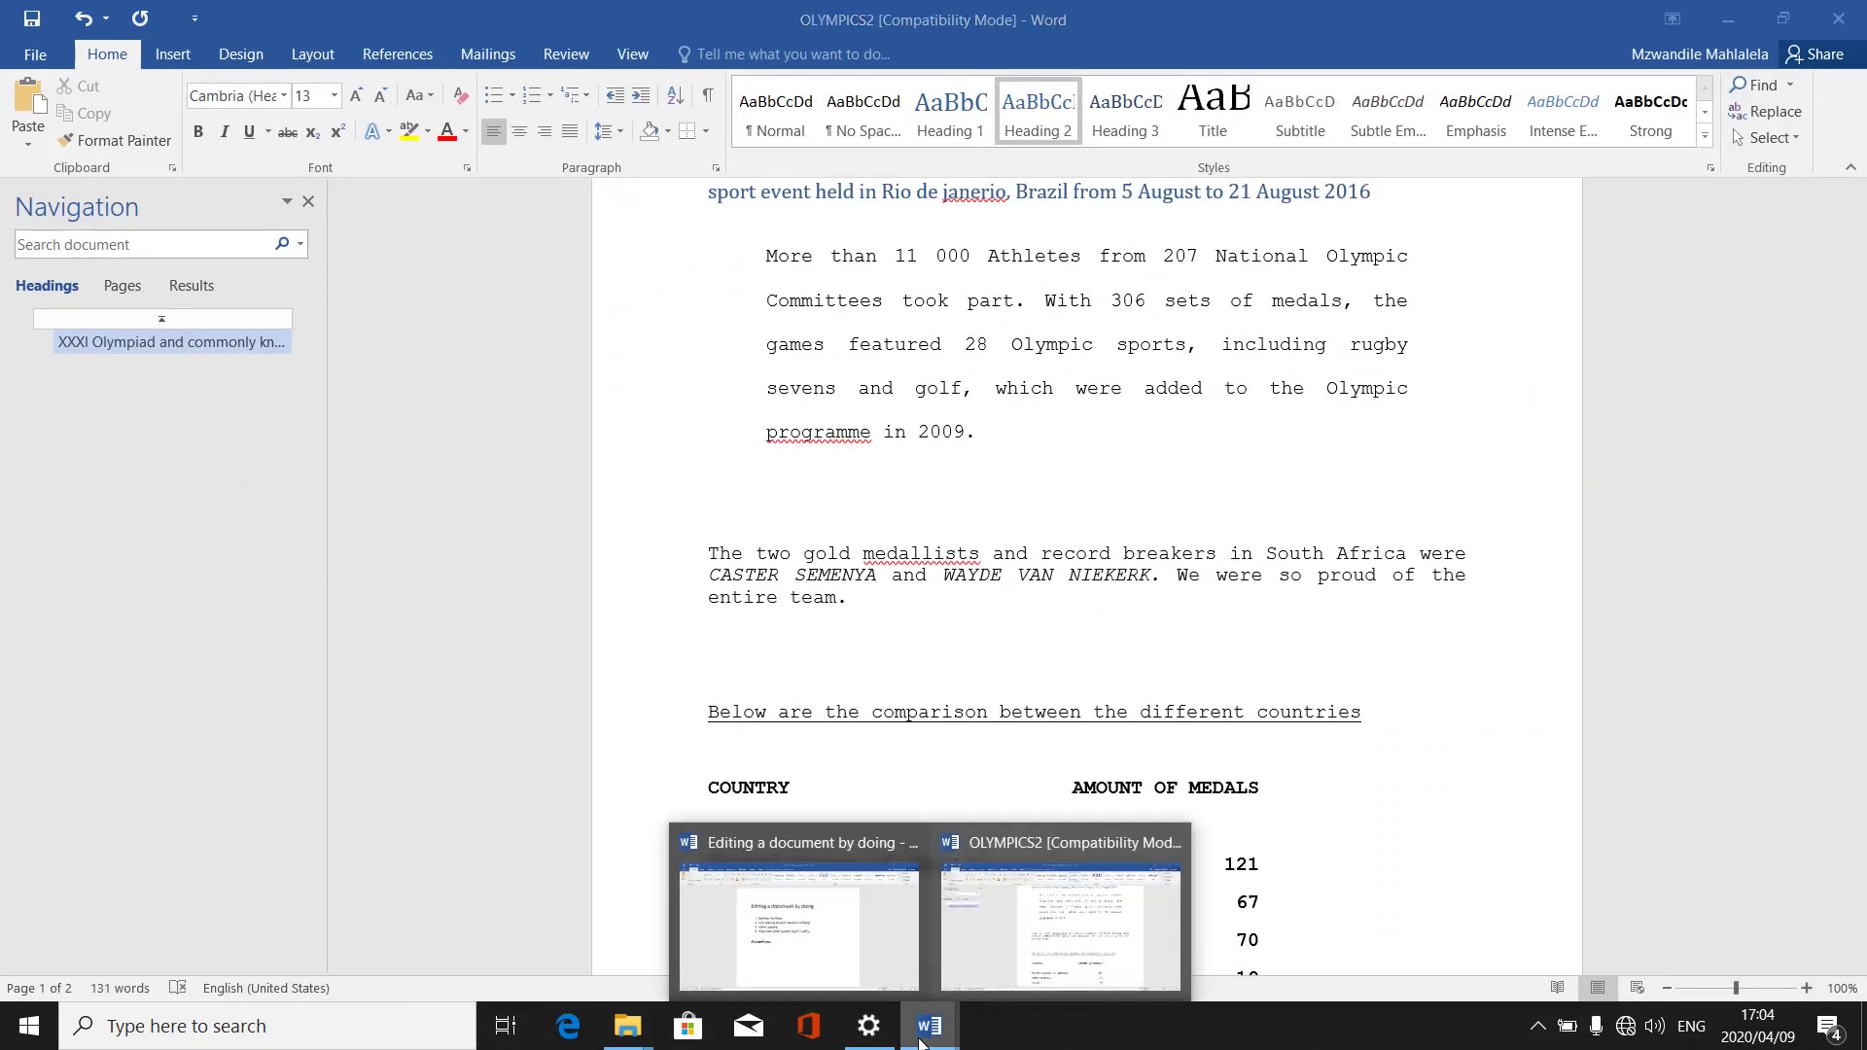
click(845, 973)
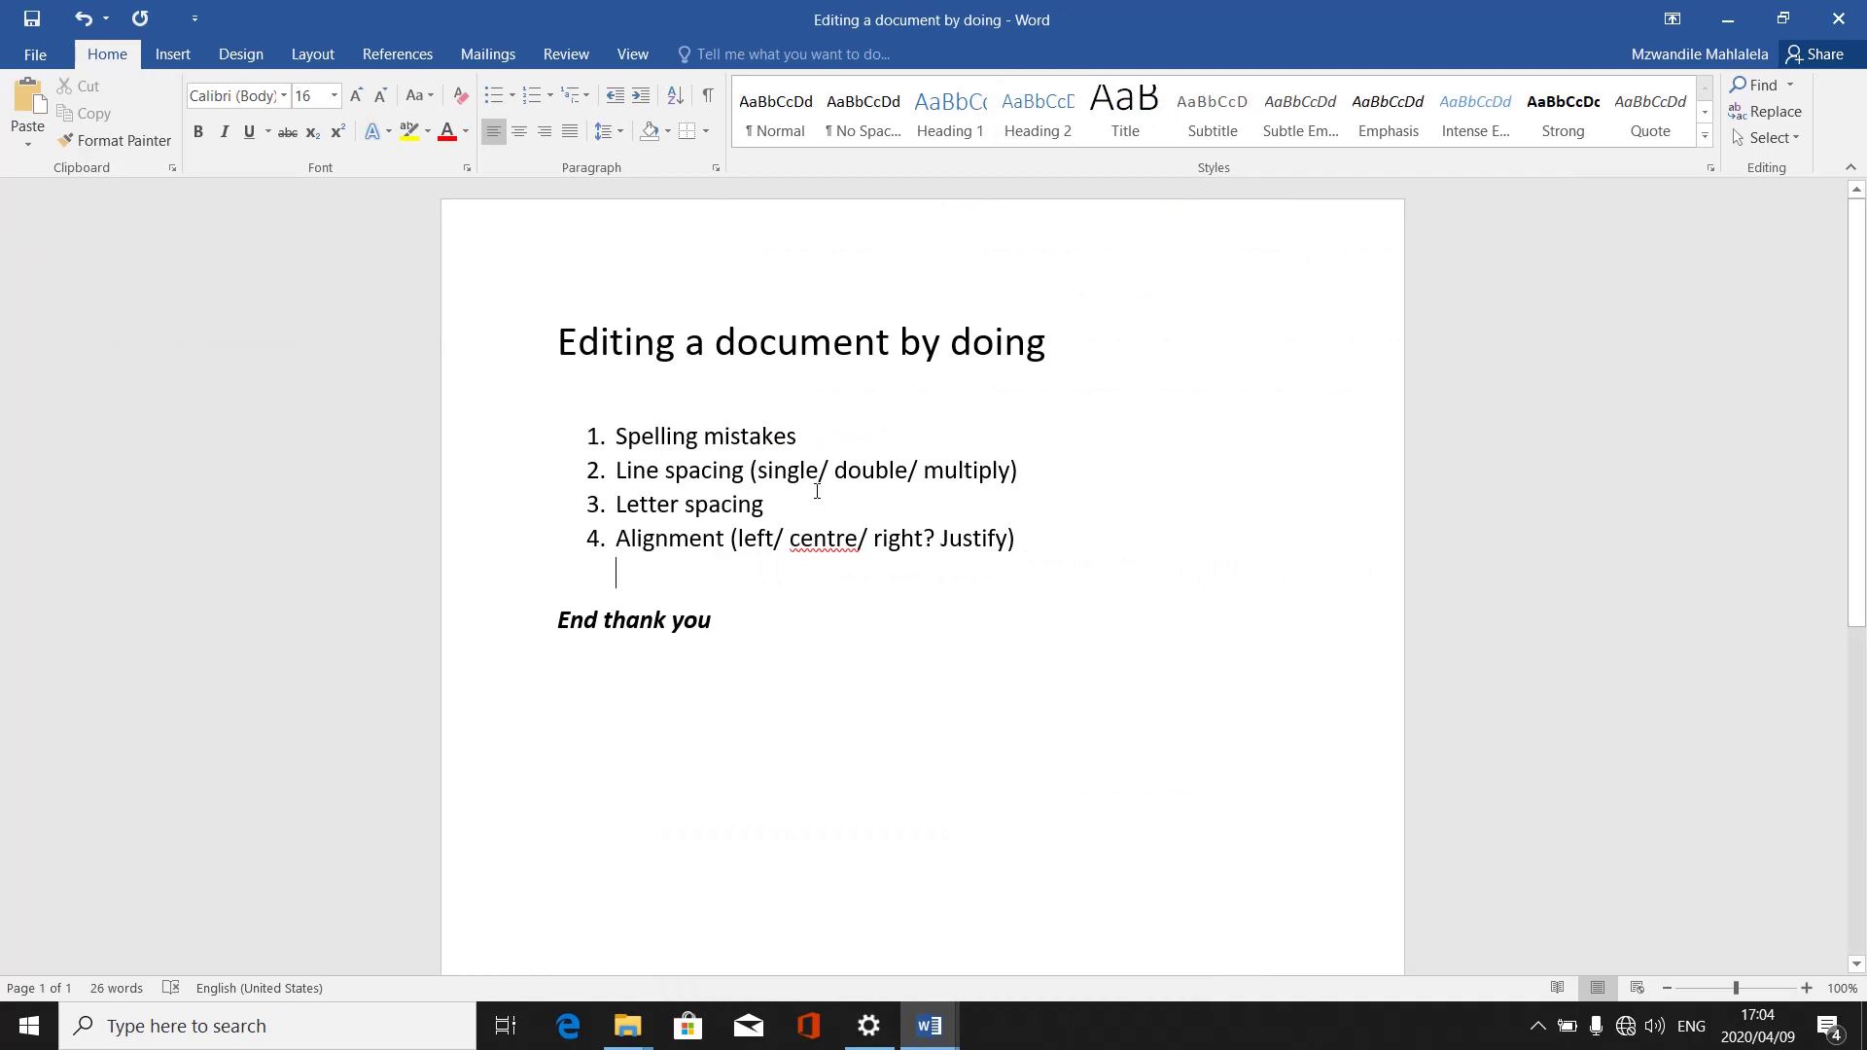
click(708, 505)
mouse_move(929, 1026)
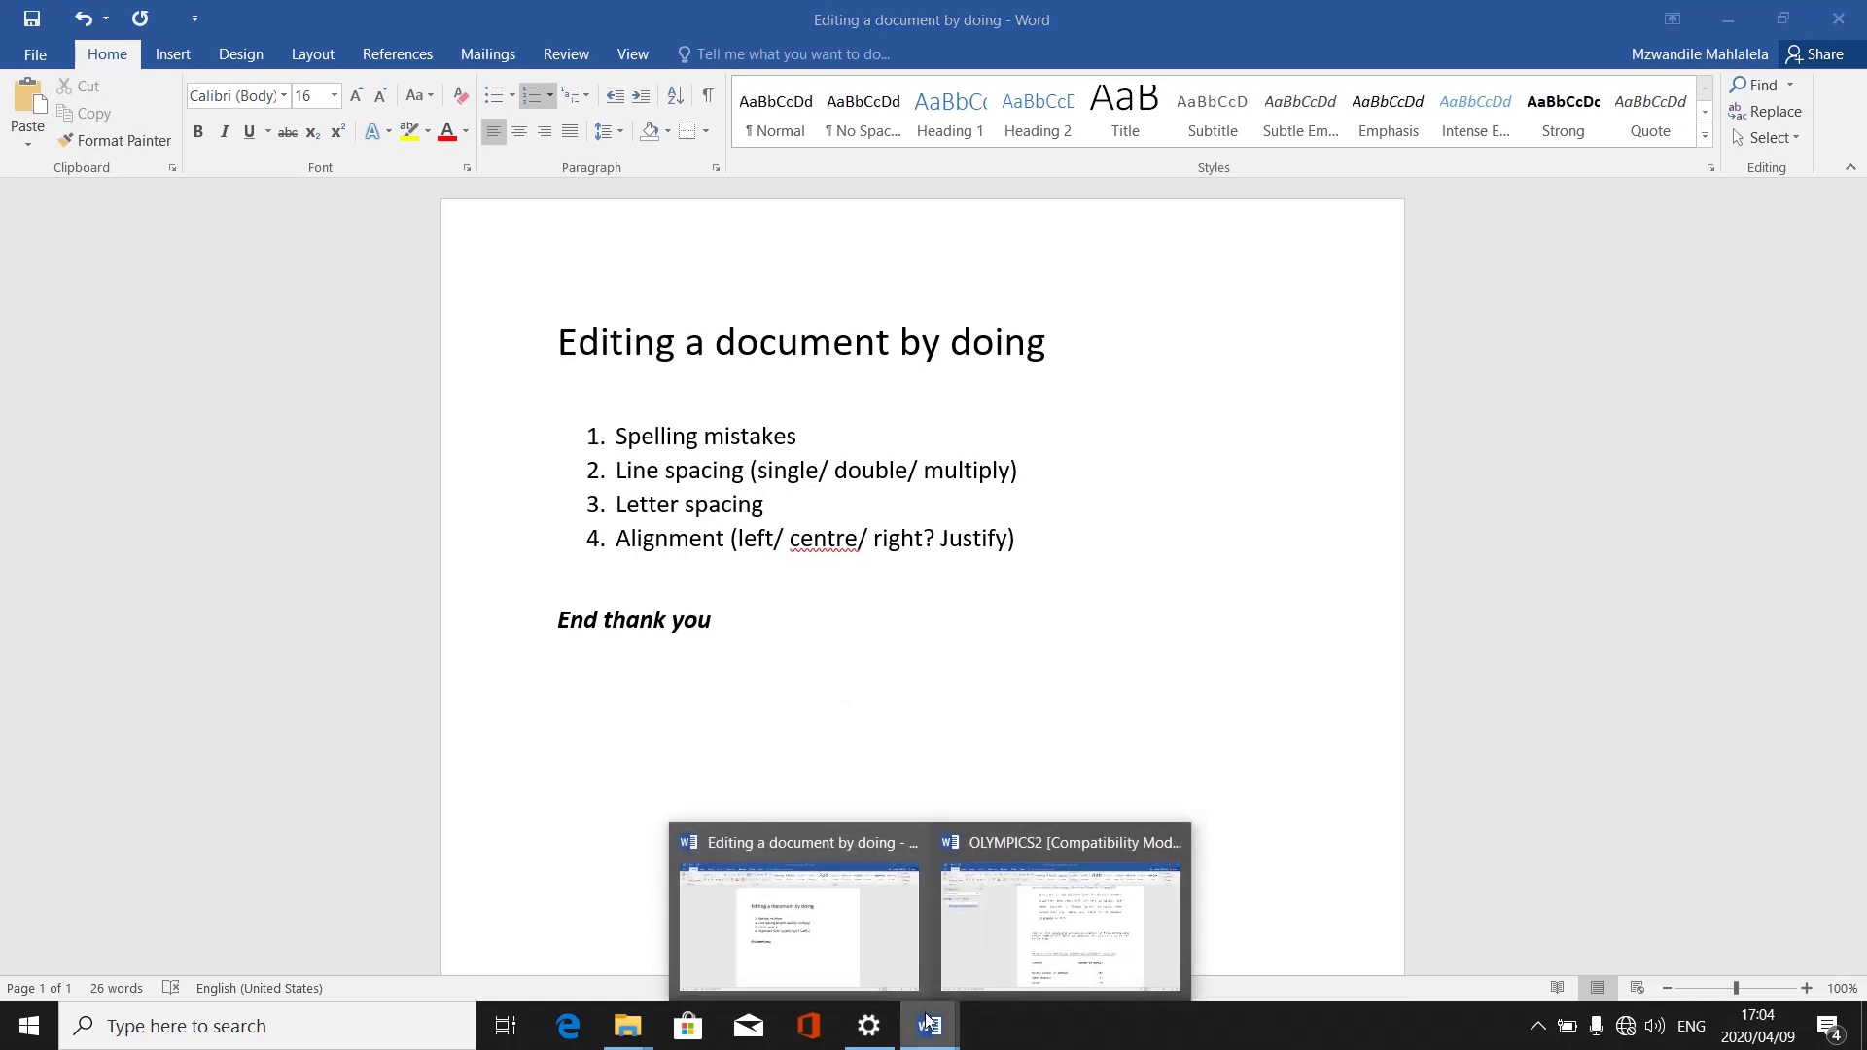
click(1069, 943)
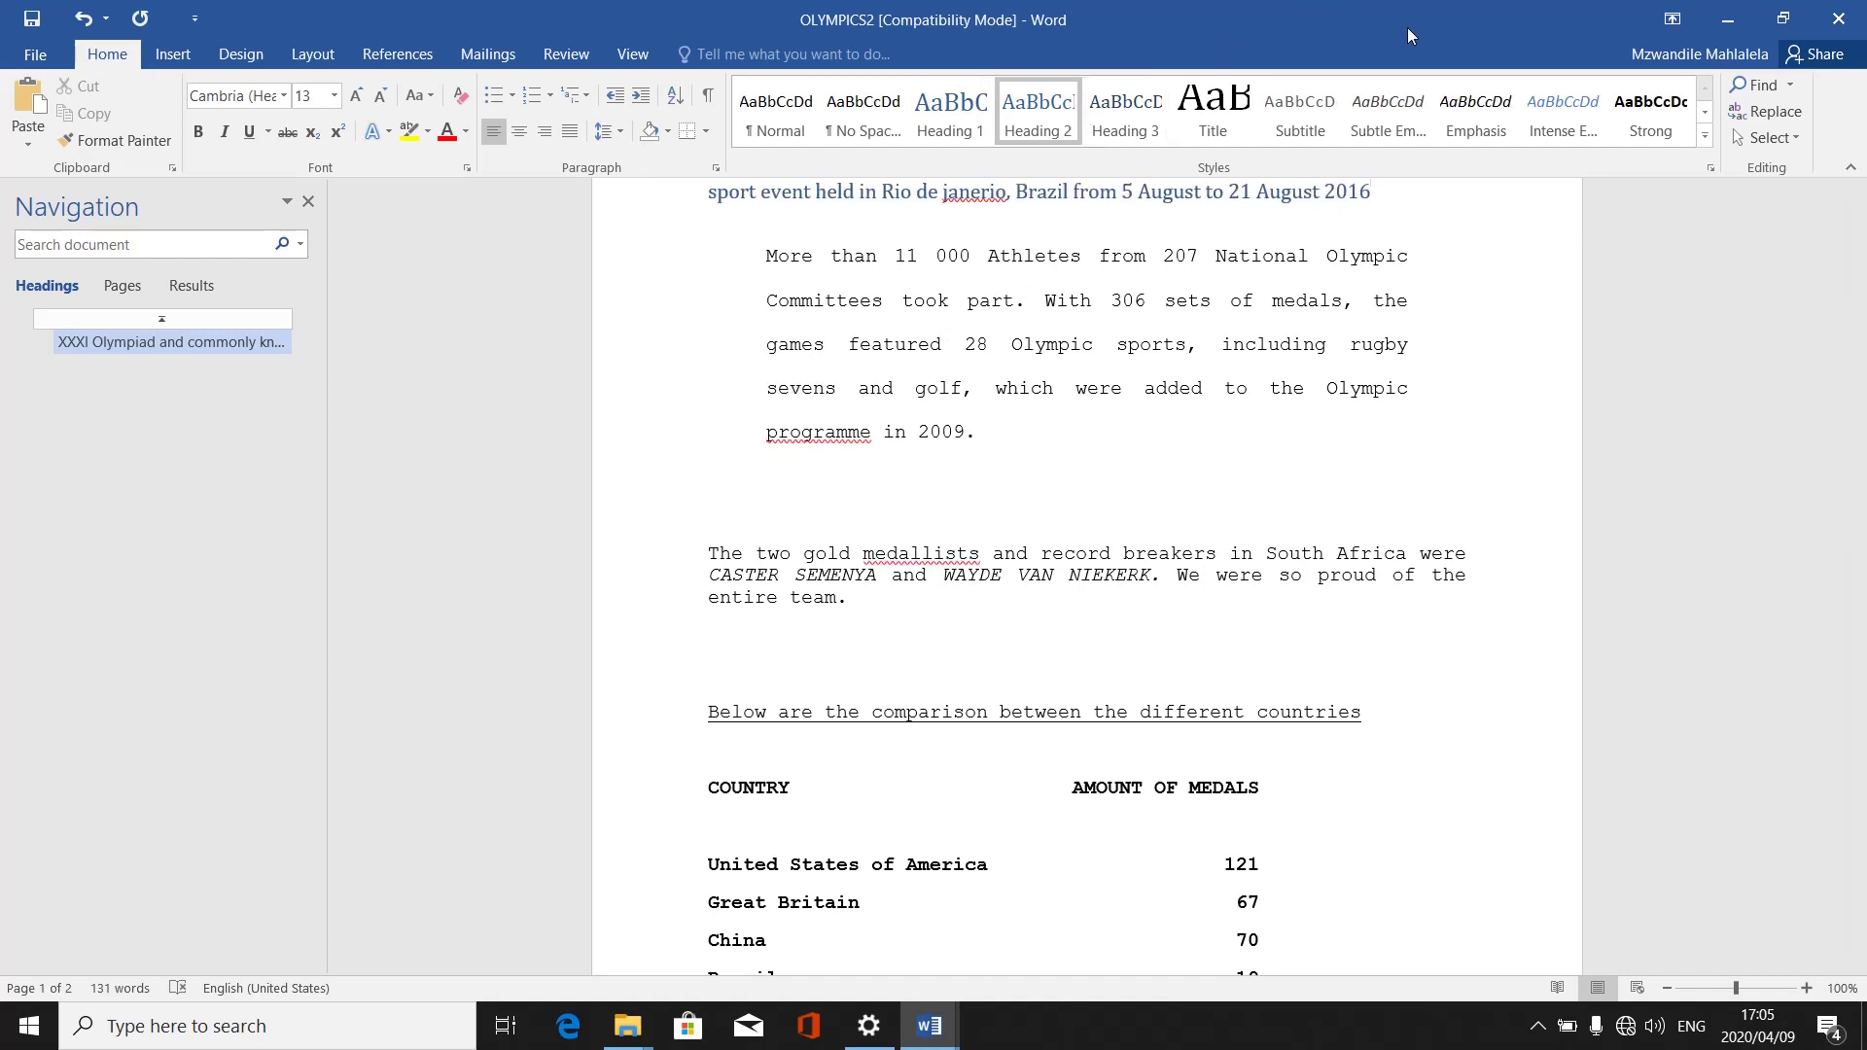
Shrink the OLYMPICS2 window, show formatting marks, and place the cursor before 'which'
drag(1408, 28, 1320, 231)
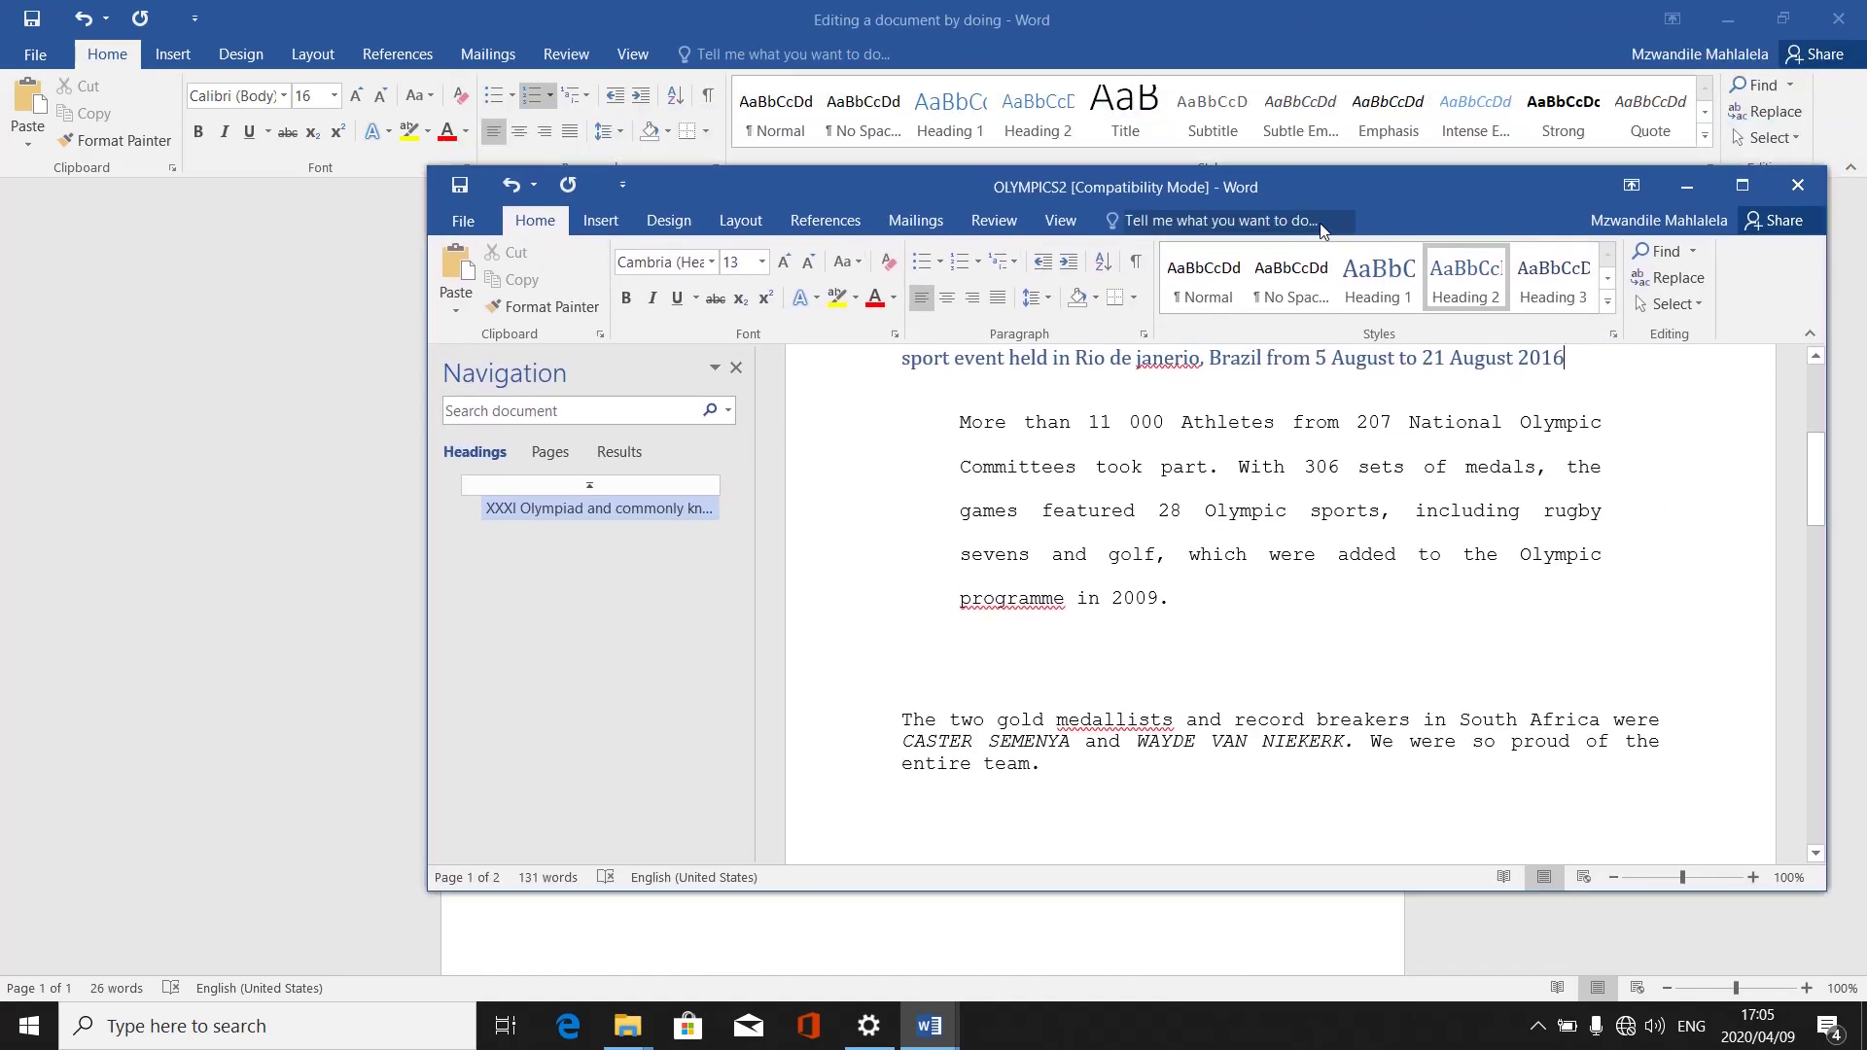
click(1136, 263)
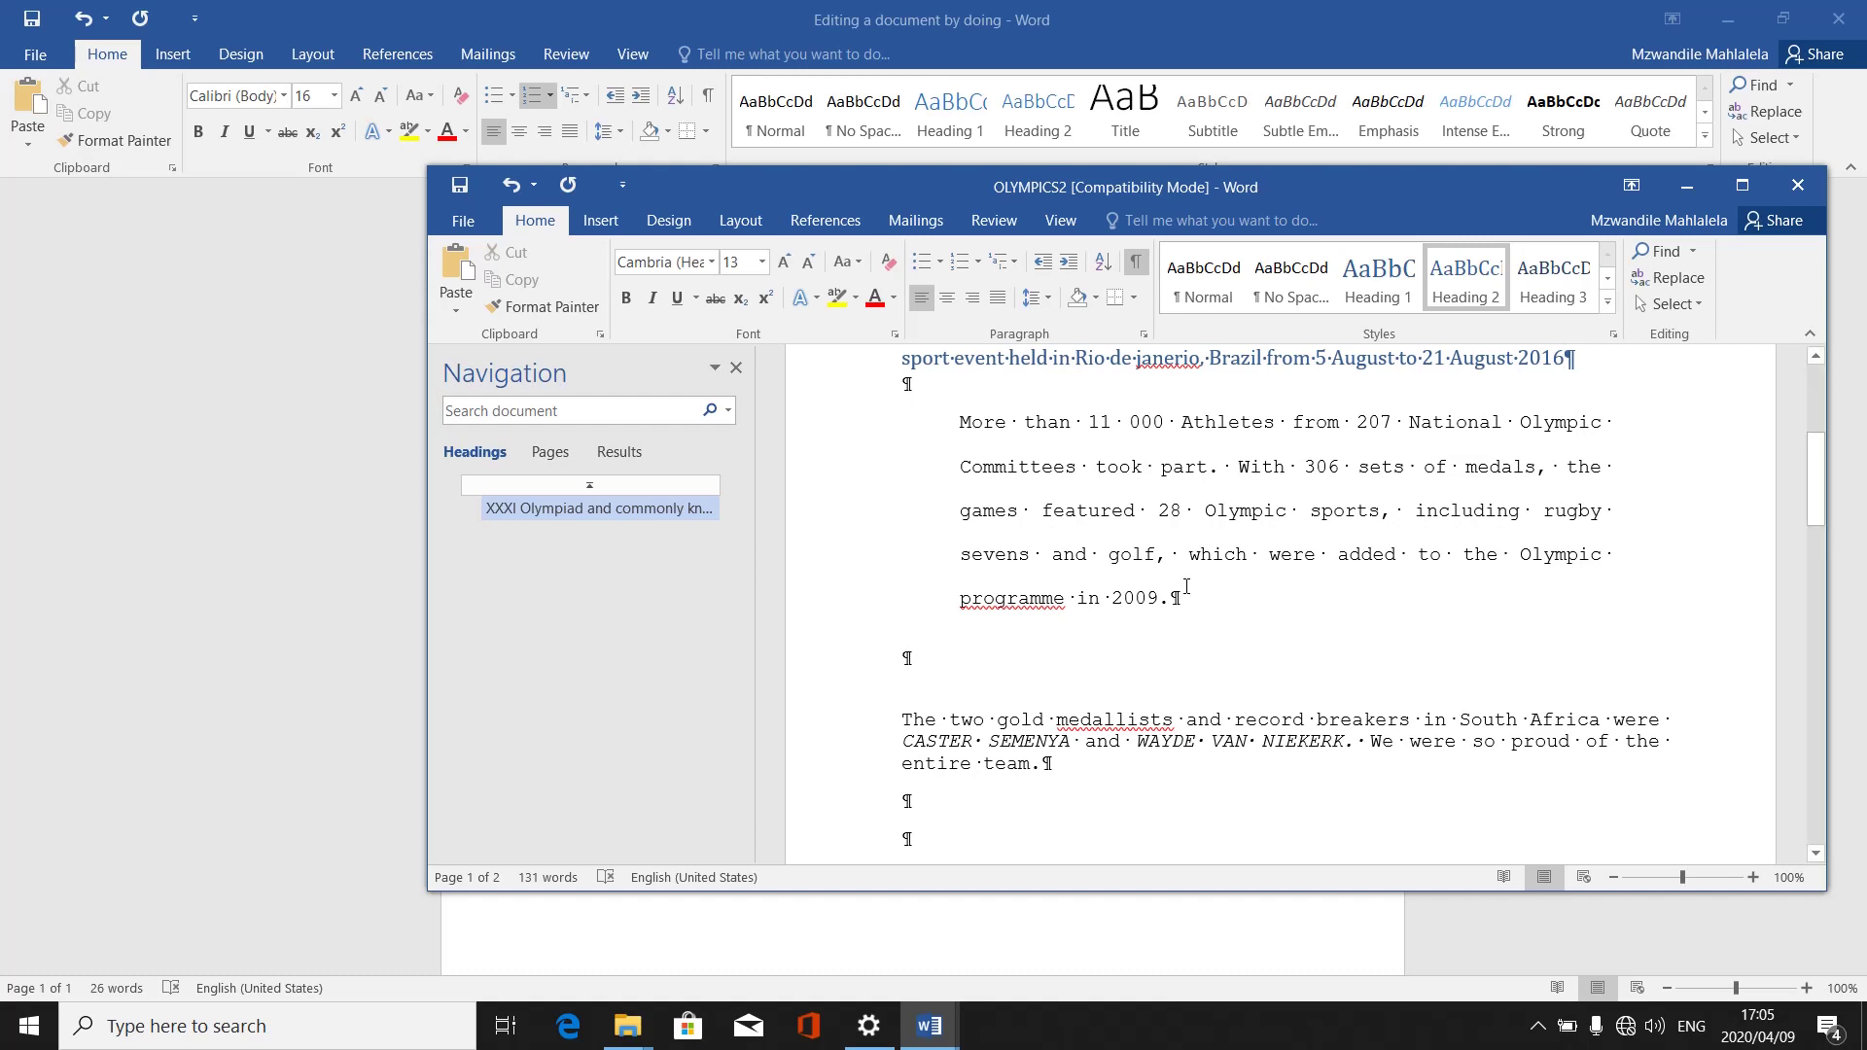
click(1186, 587)
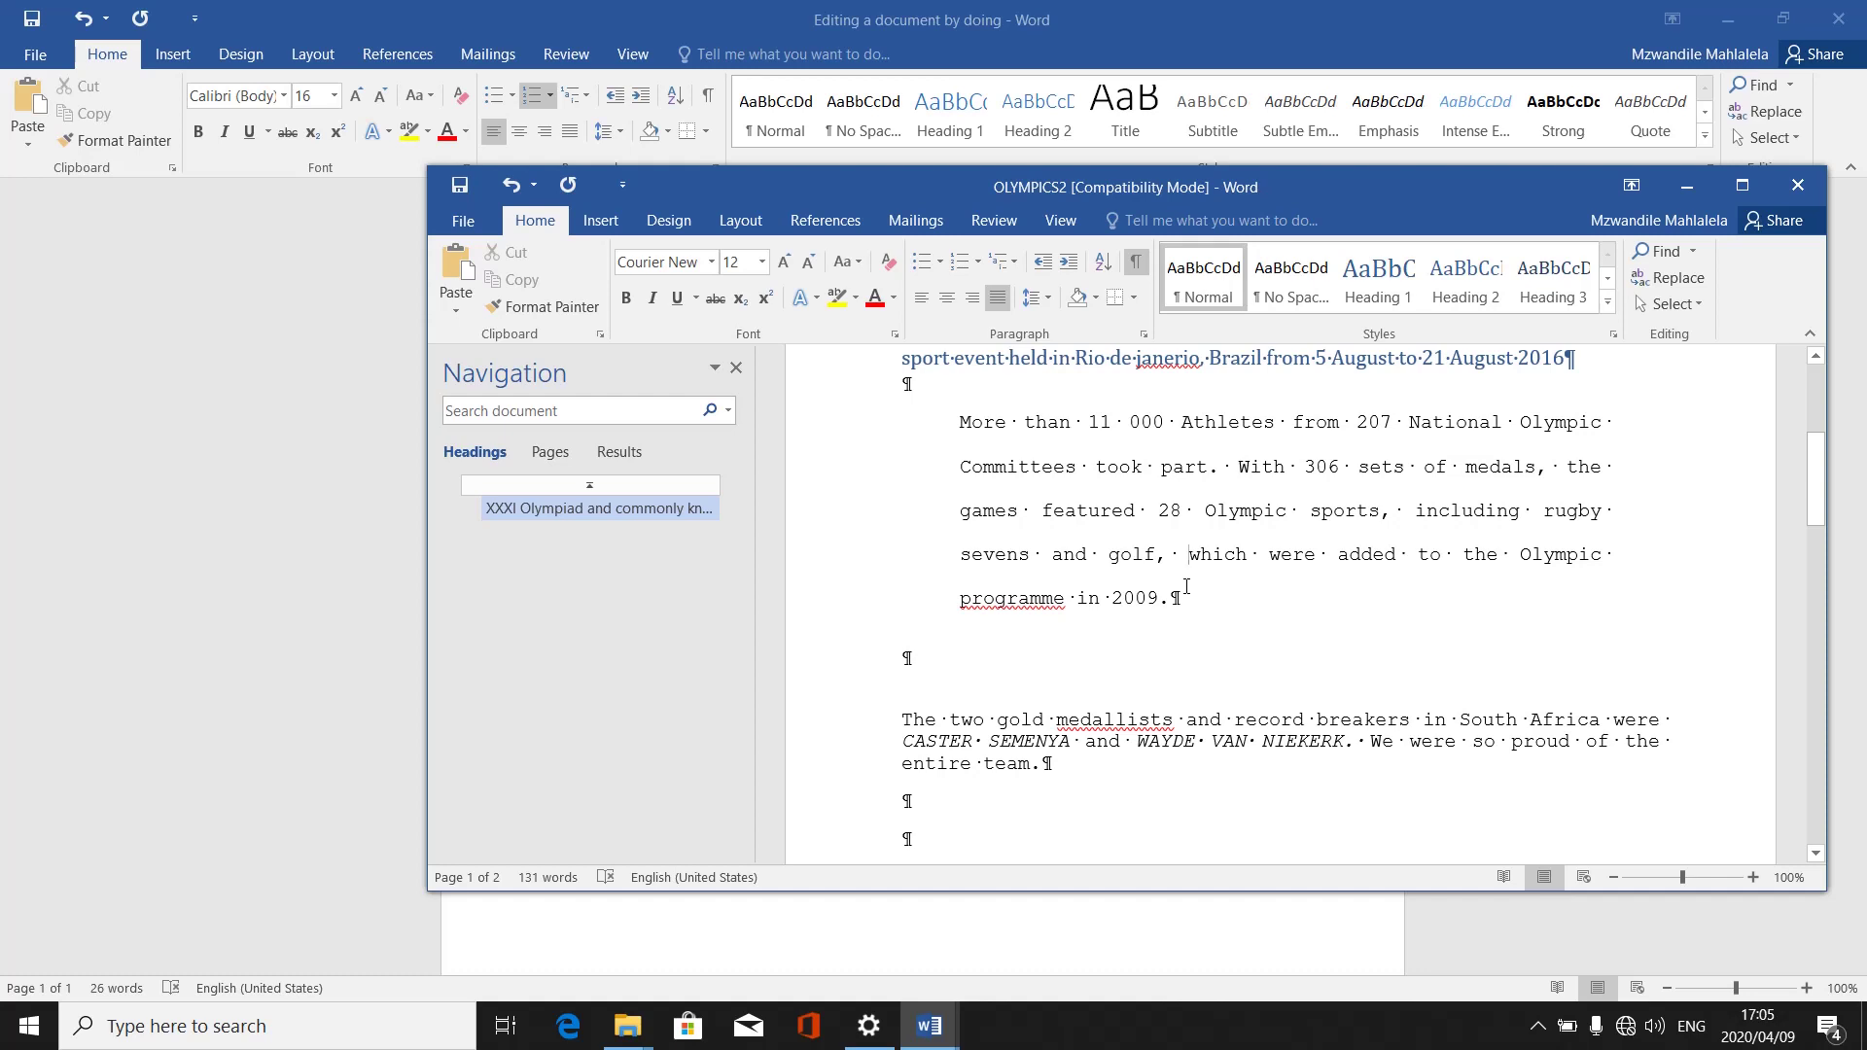
Hide the formatting marks and bring the 'Editing a document by doing' checklist forward
click(1139, 265)
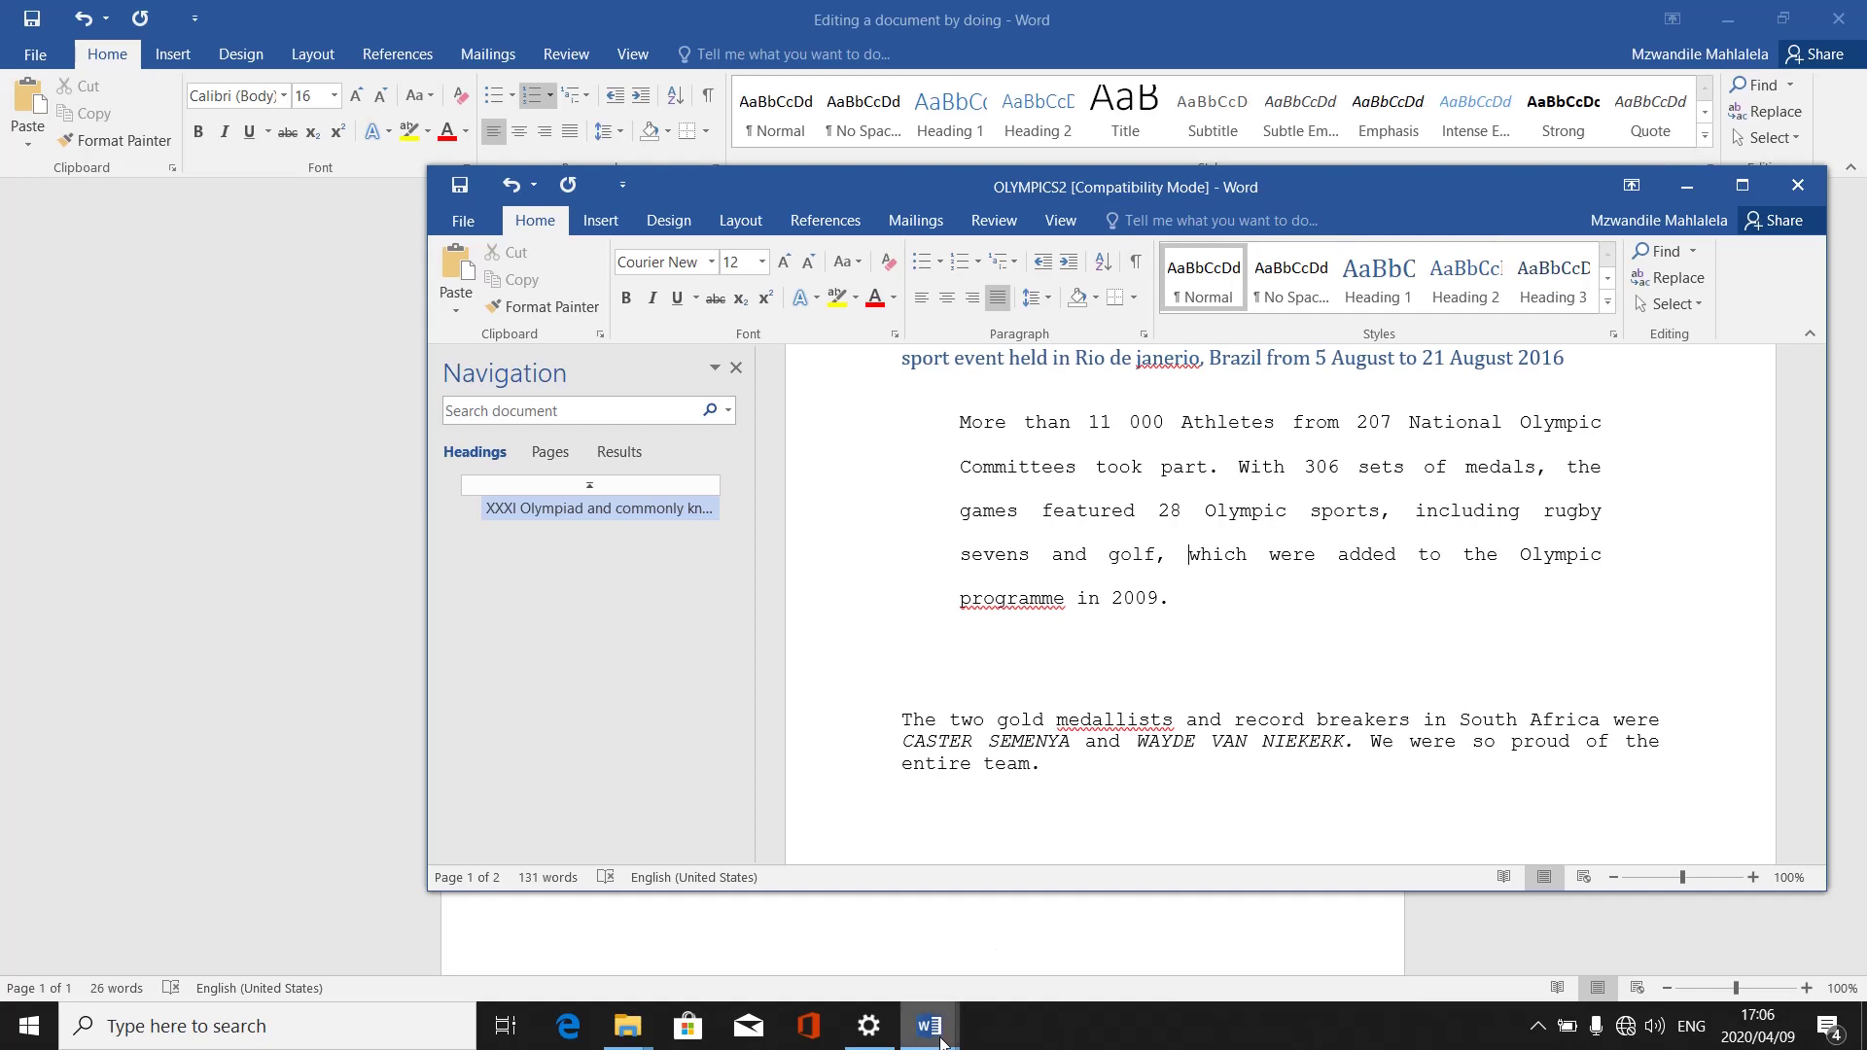
mouse_move(931, 1026)
click(828, 941)
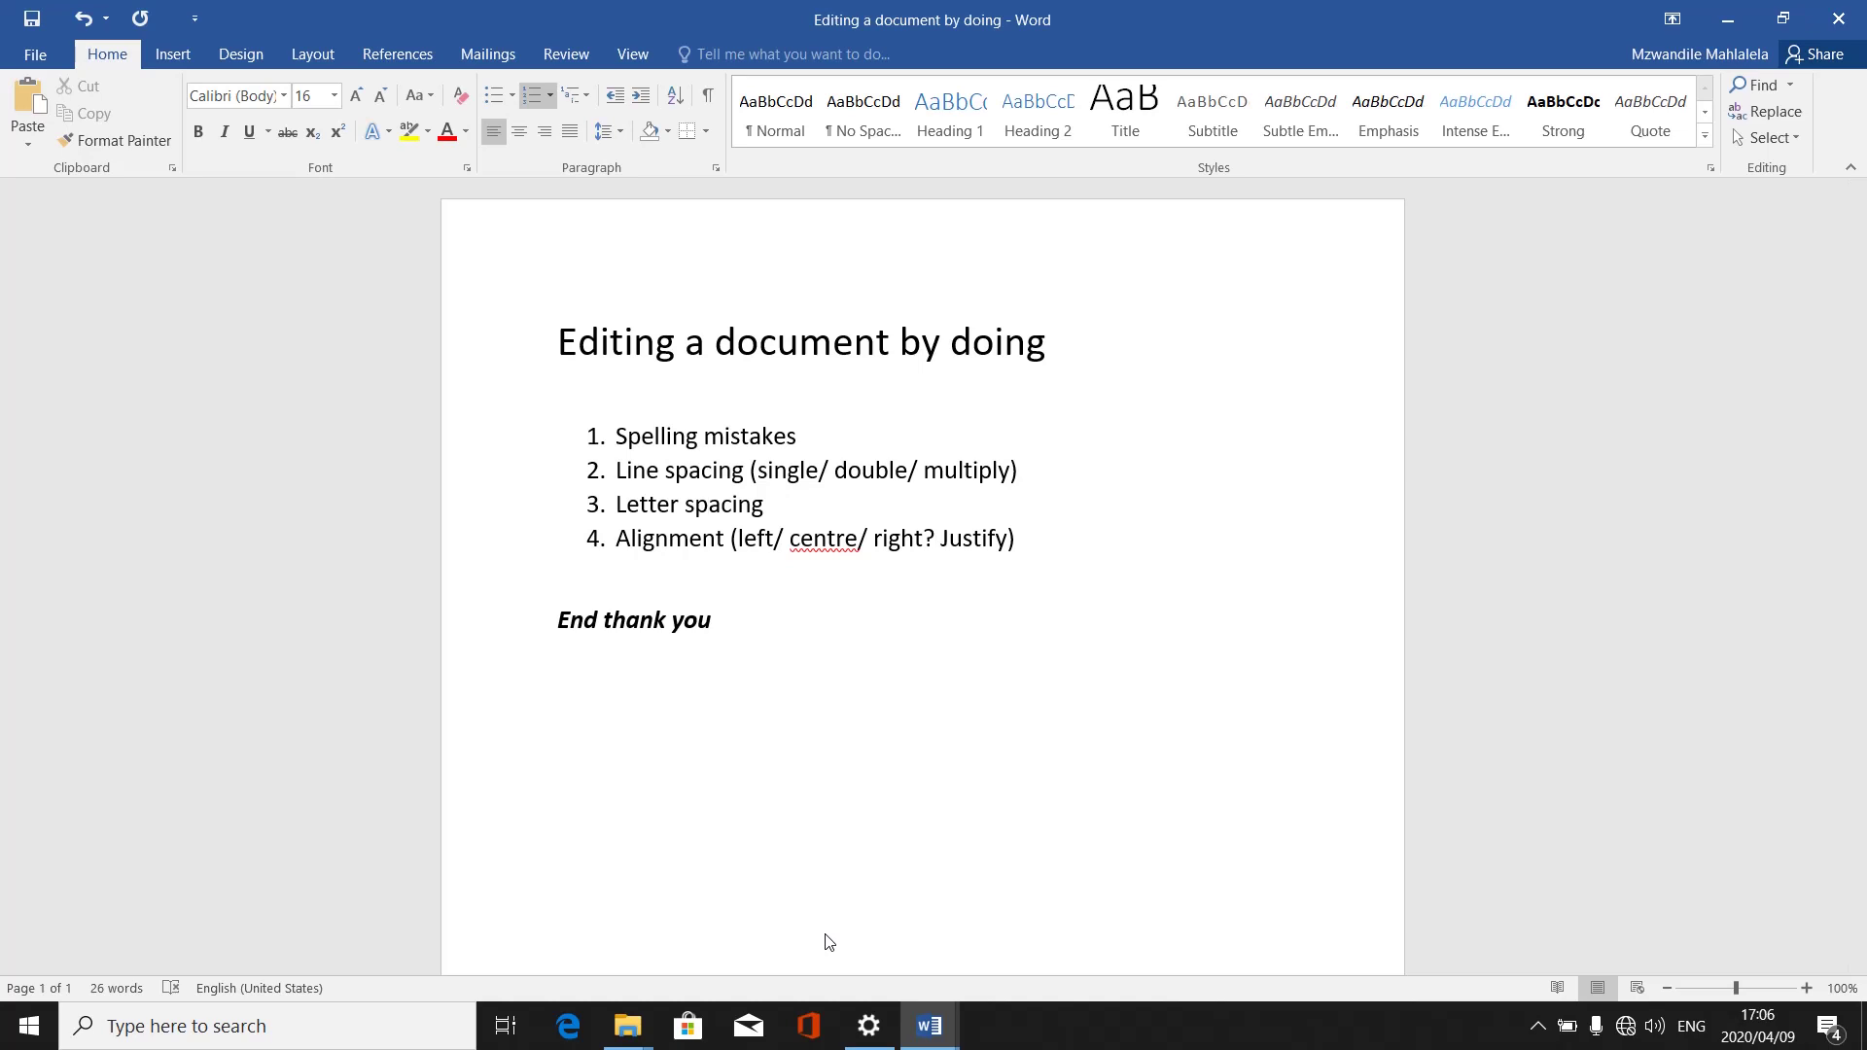
Bring OLYMPICS2 back to the front and move its window left and down
click(932, 1027)
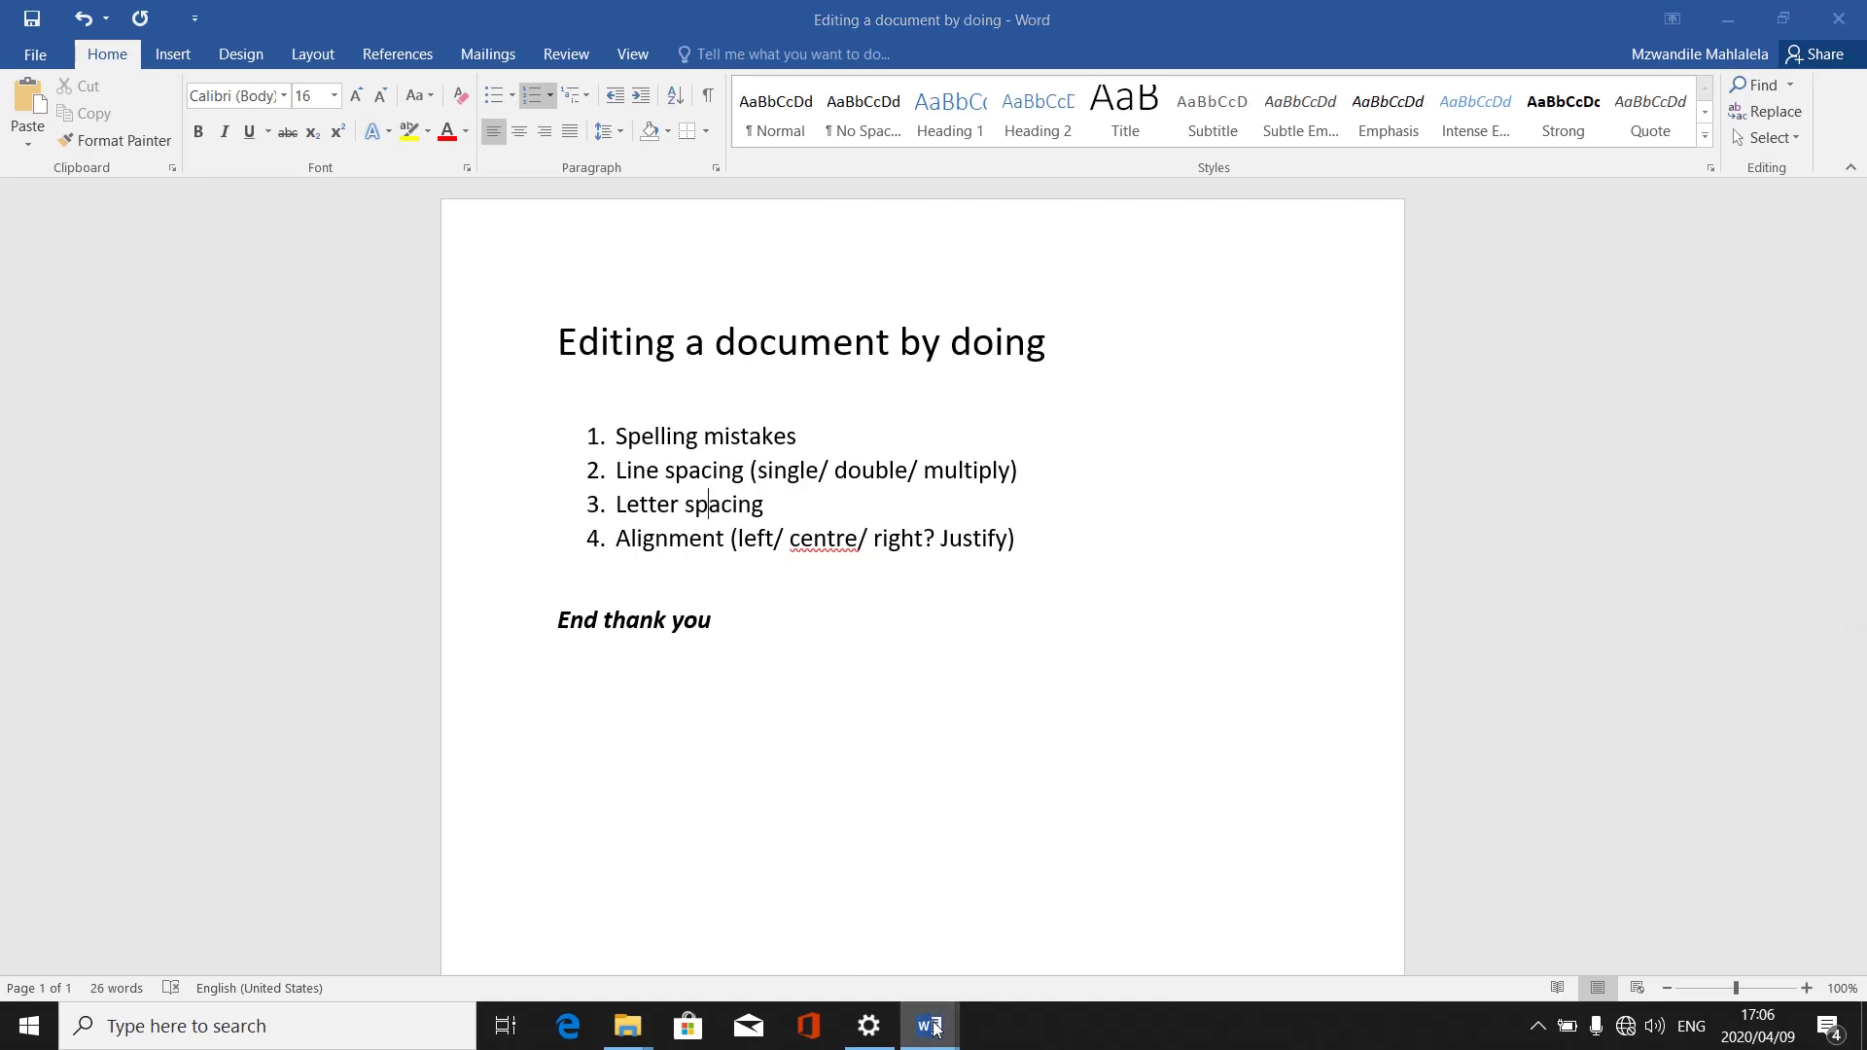
mouse_move(1081, 952)
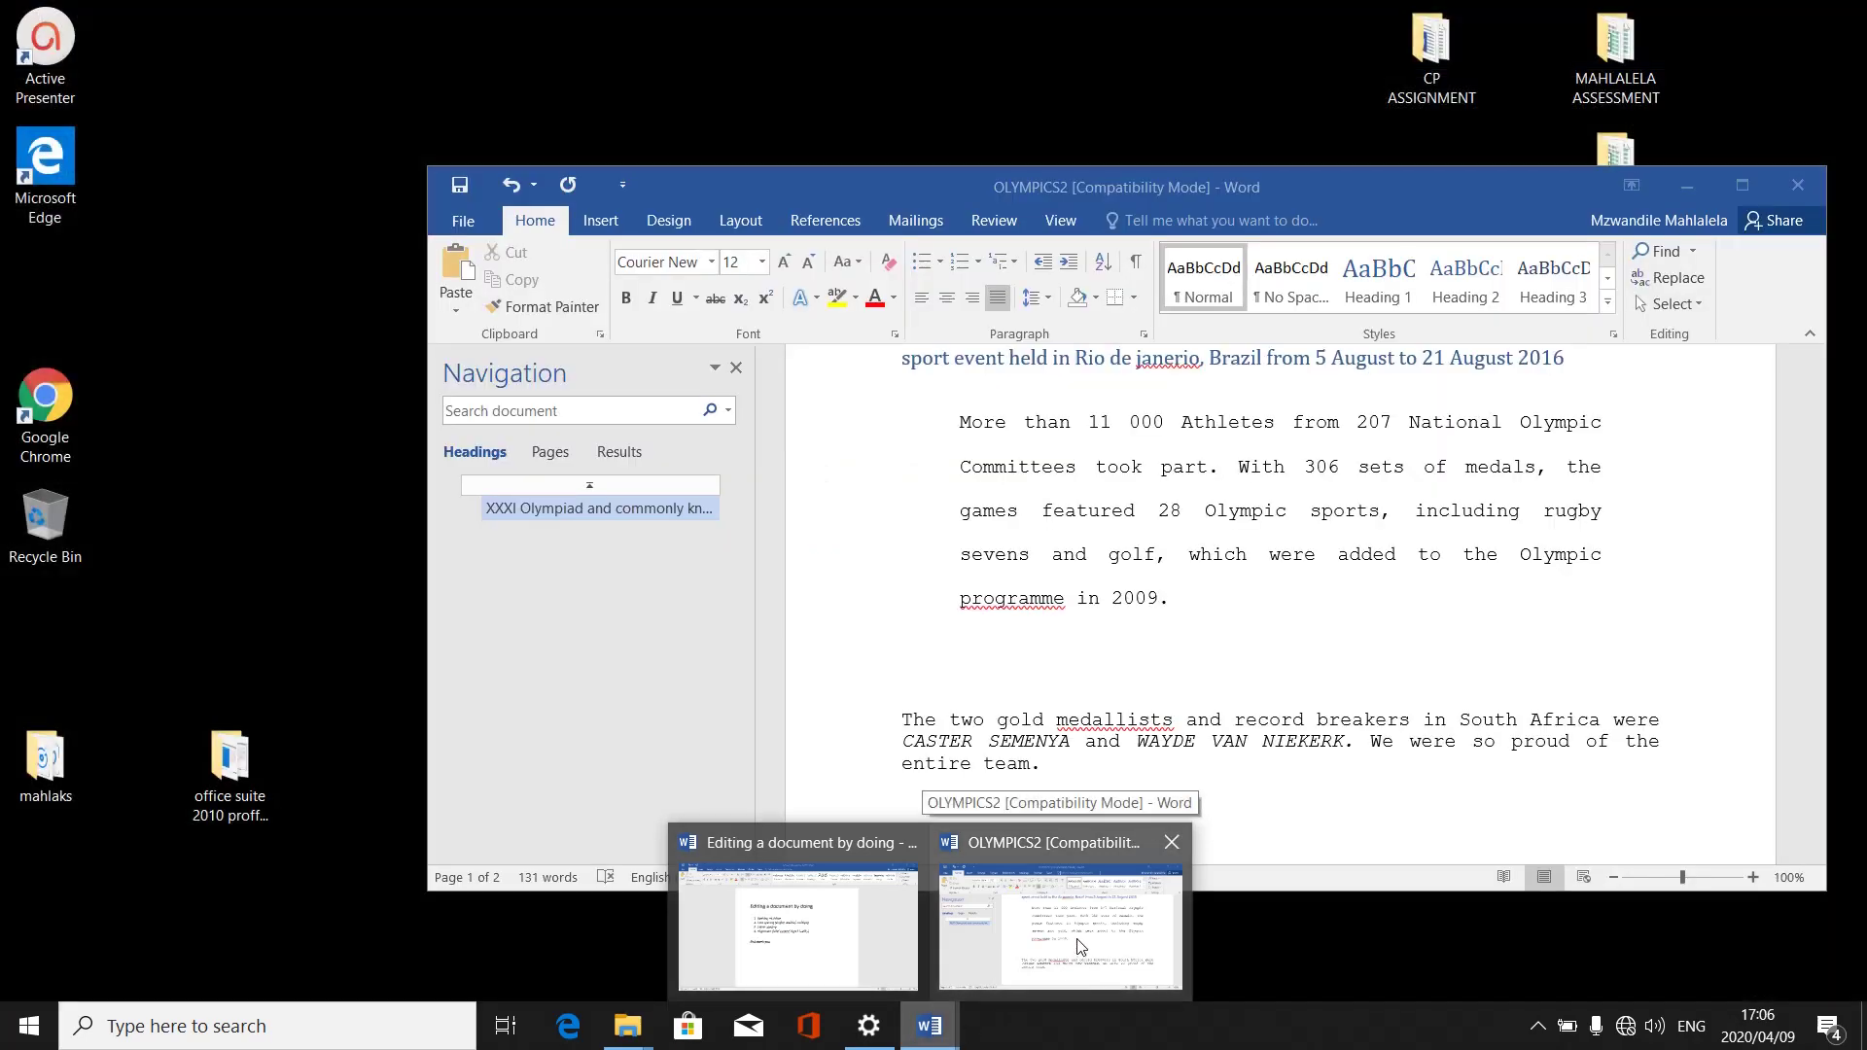
click(1081, 948)
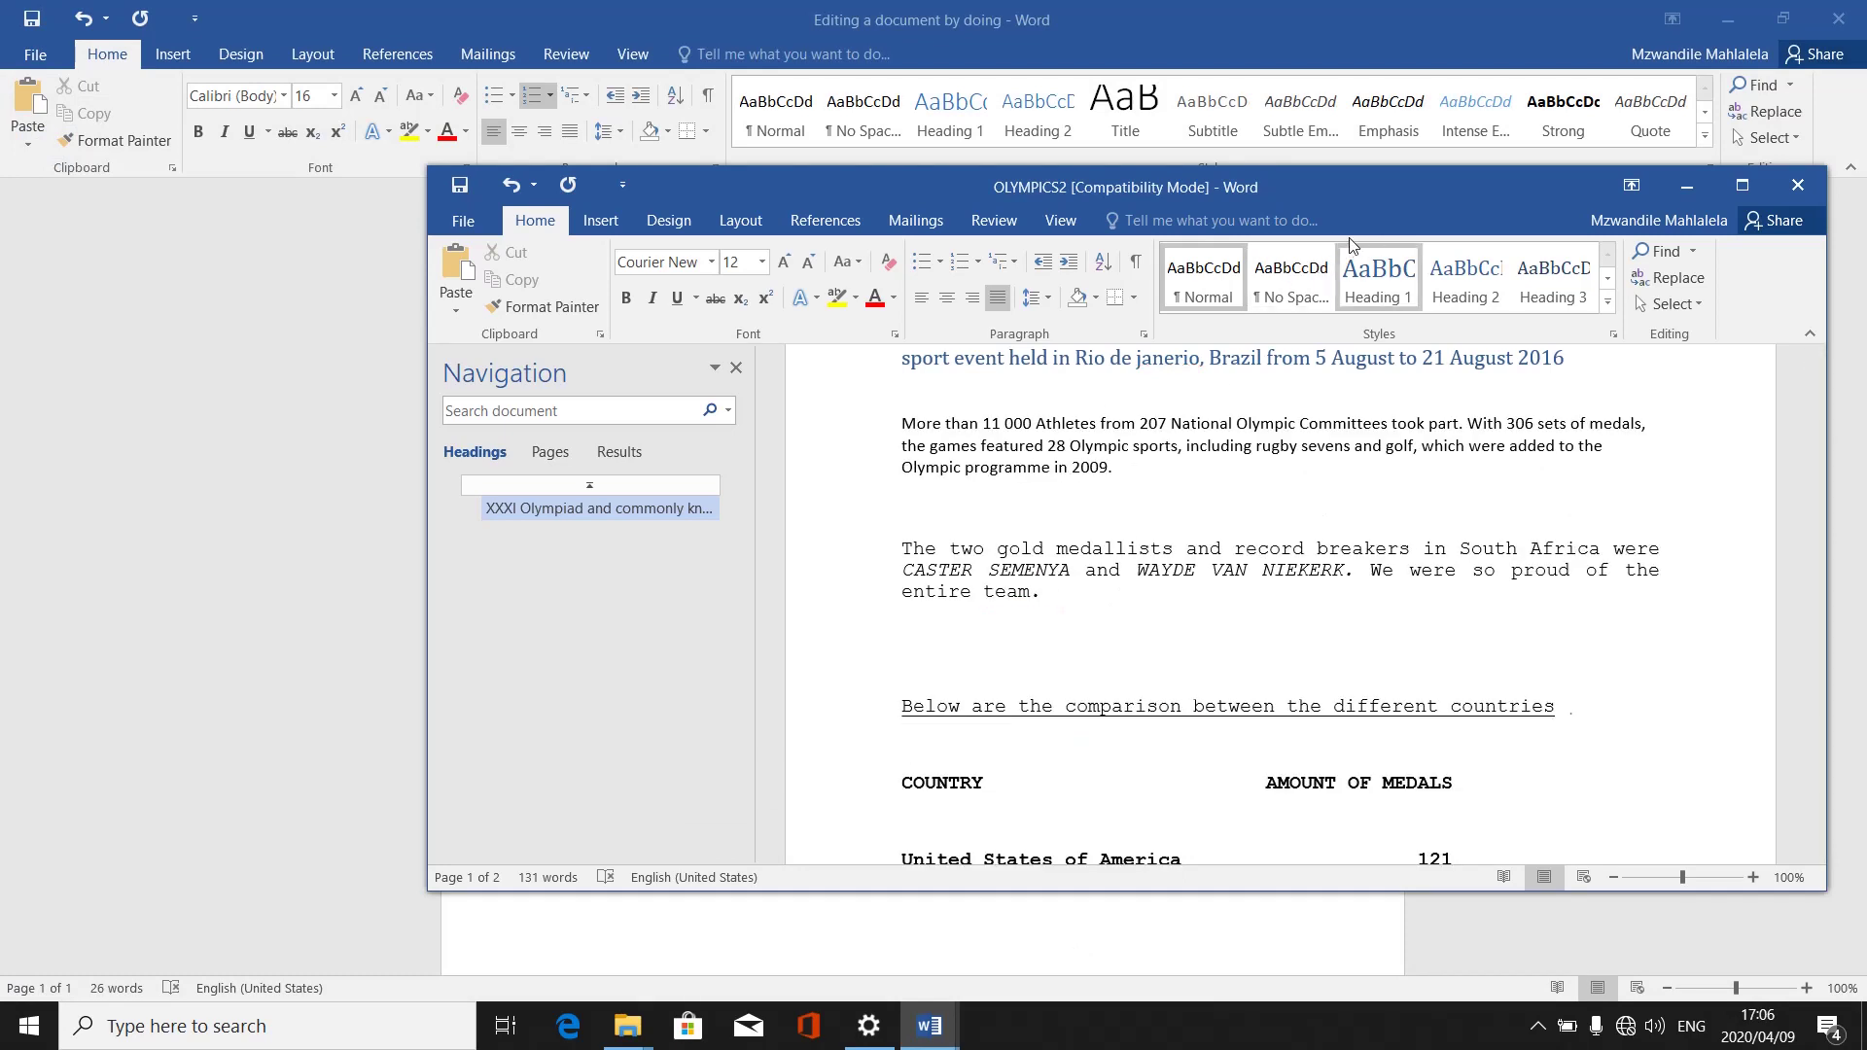
drag(1385, 175, 1118, 208)
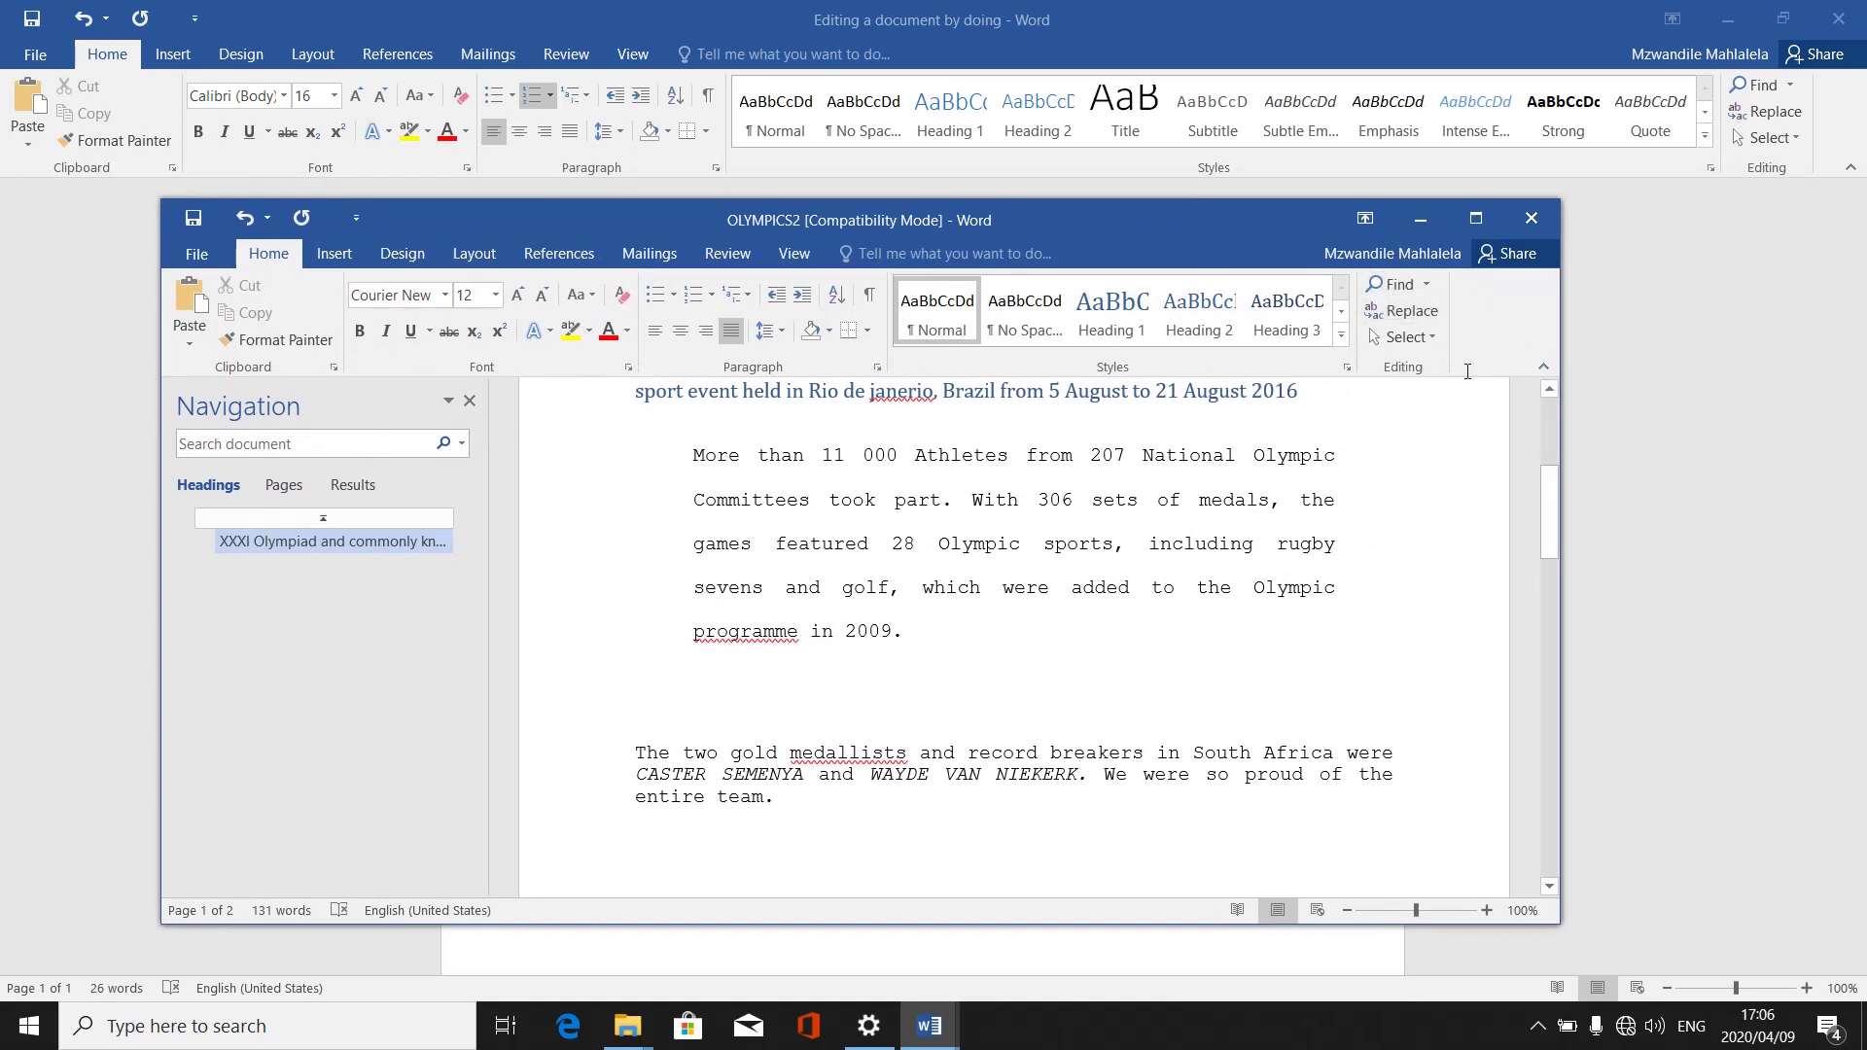
Scroll to the top and select from 'The 2016' through the end of the XXXI Olympiad paragraph
click(1549, 391)
scroll(1548, 400, up, 3)
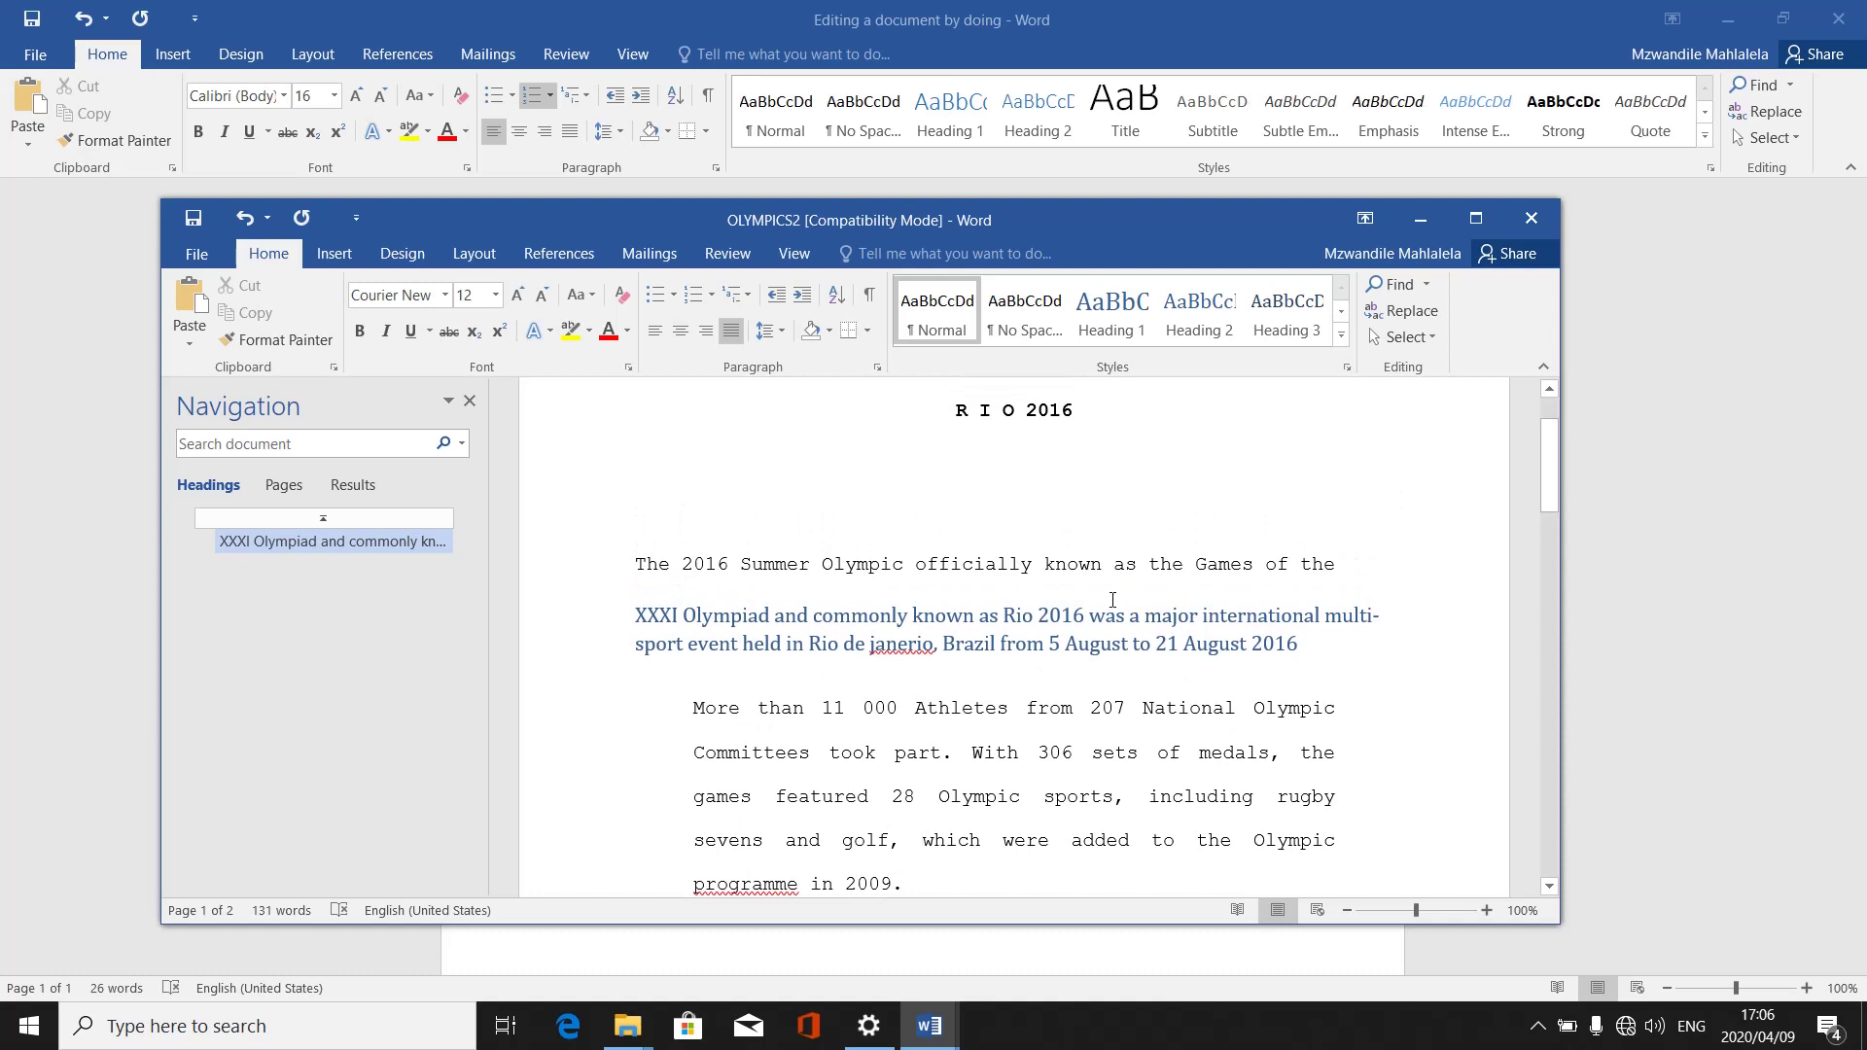
click(1074, 601)
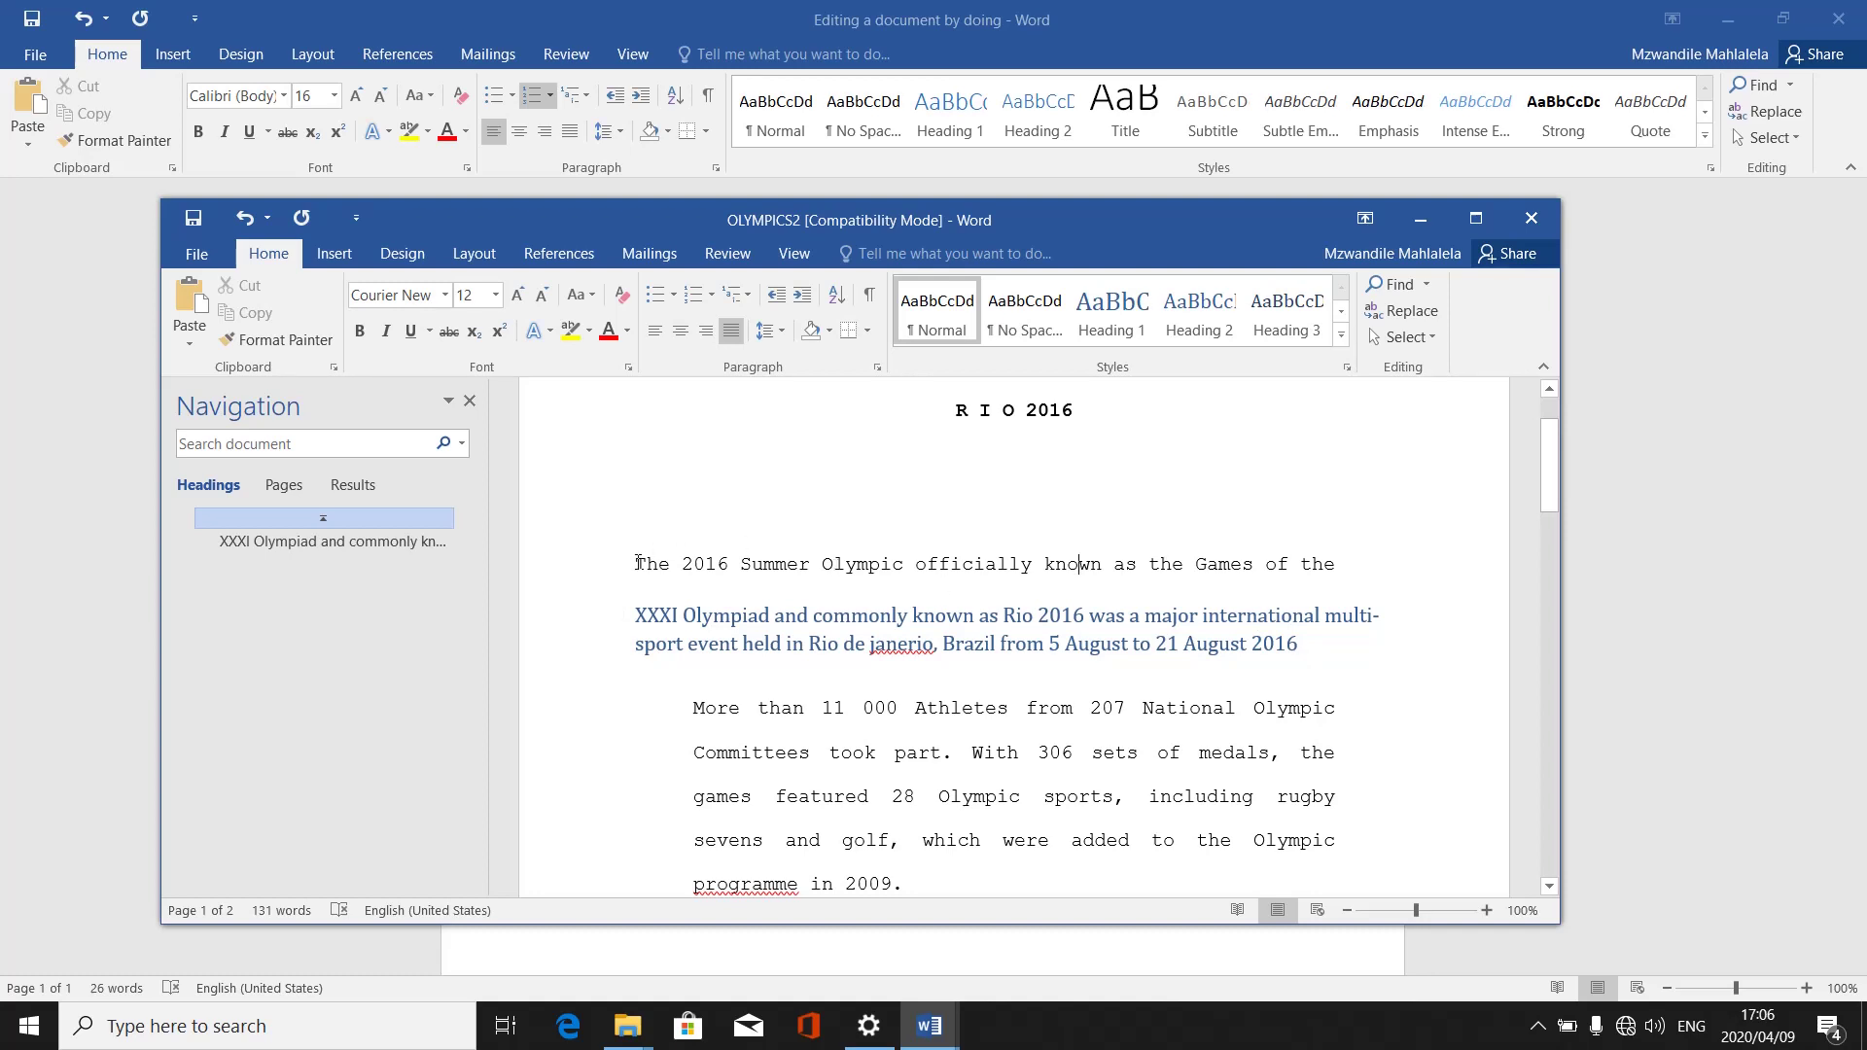
drag(636, 562, 1283, 654)
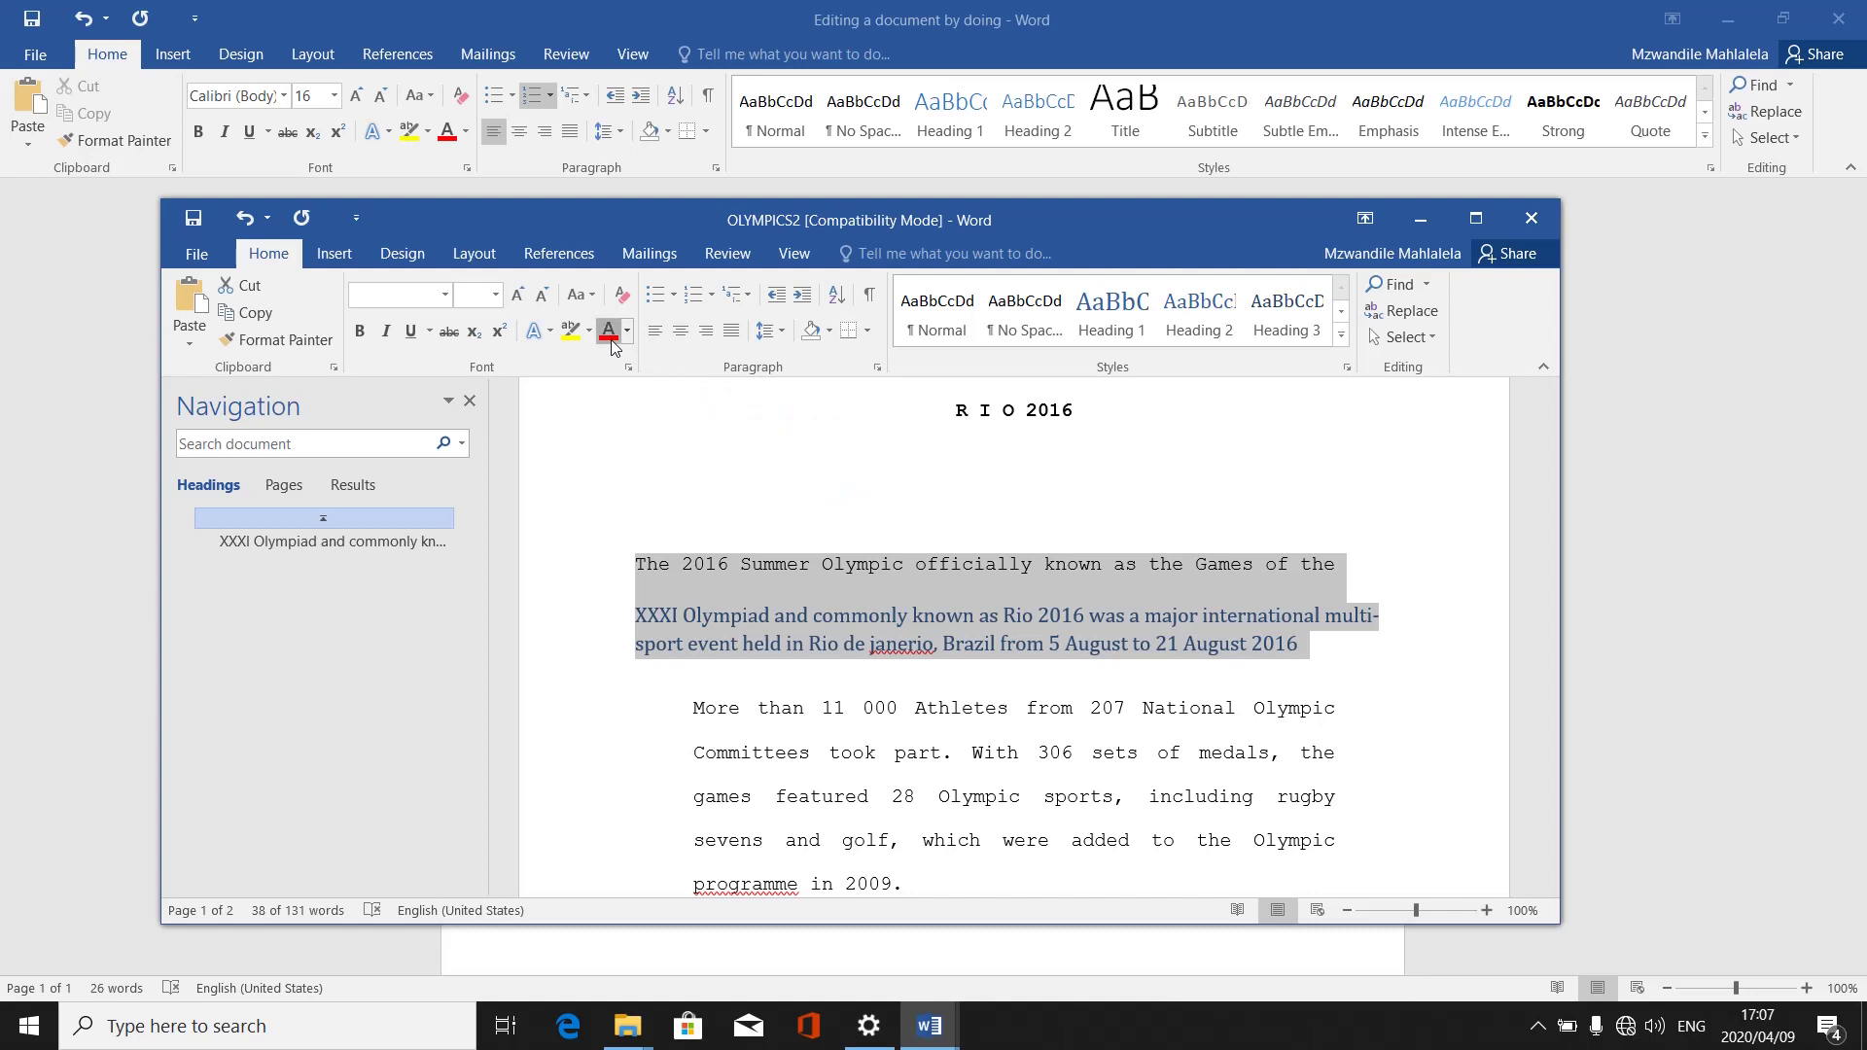
click(610, 335)
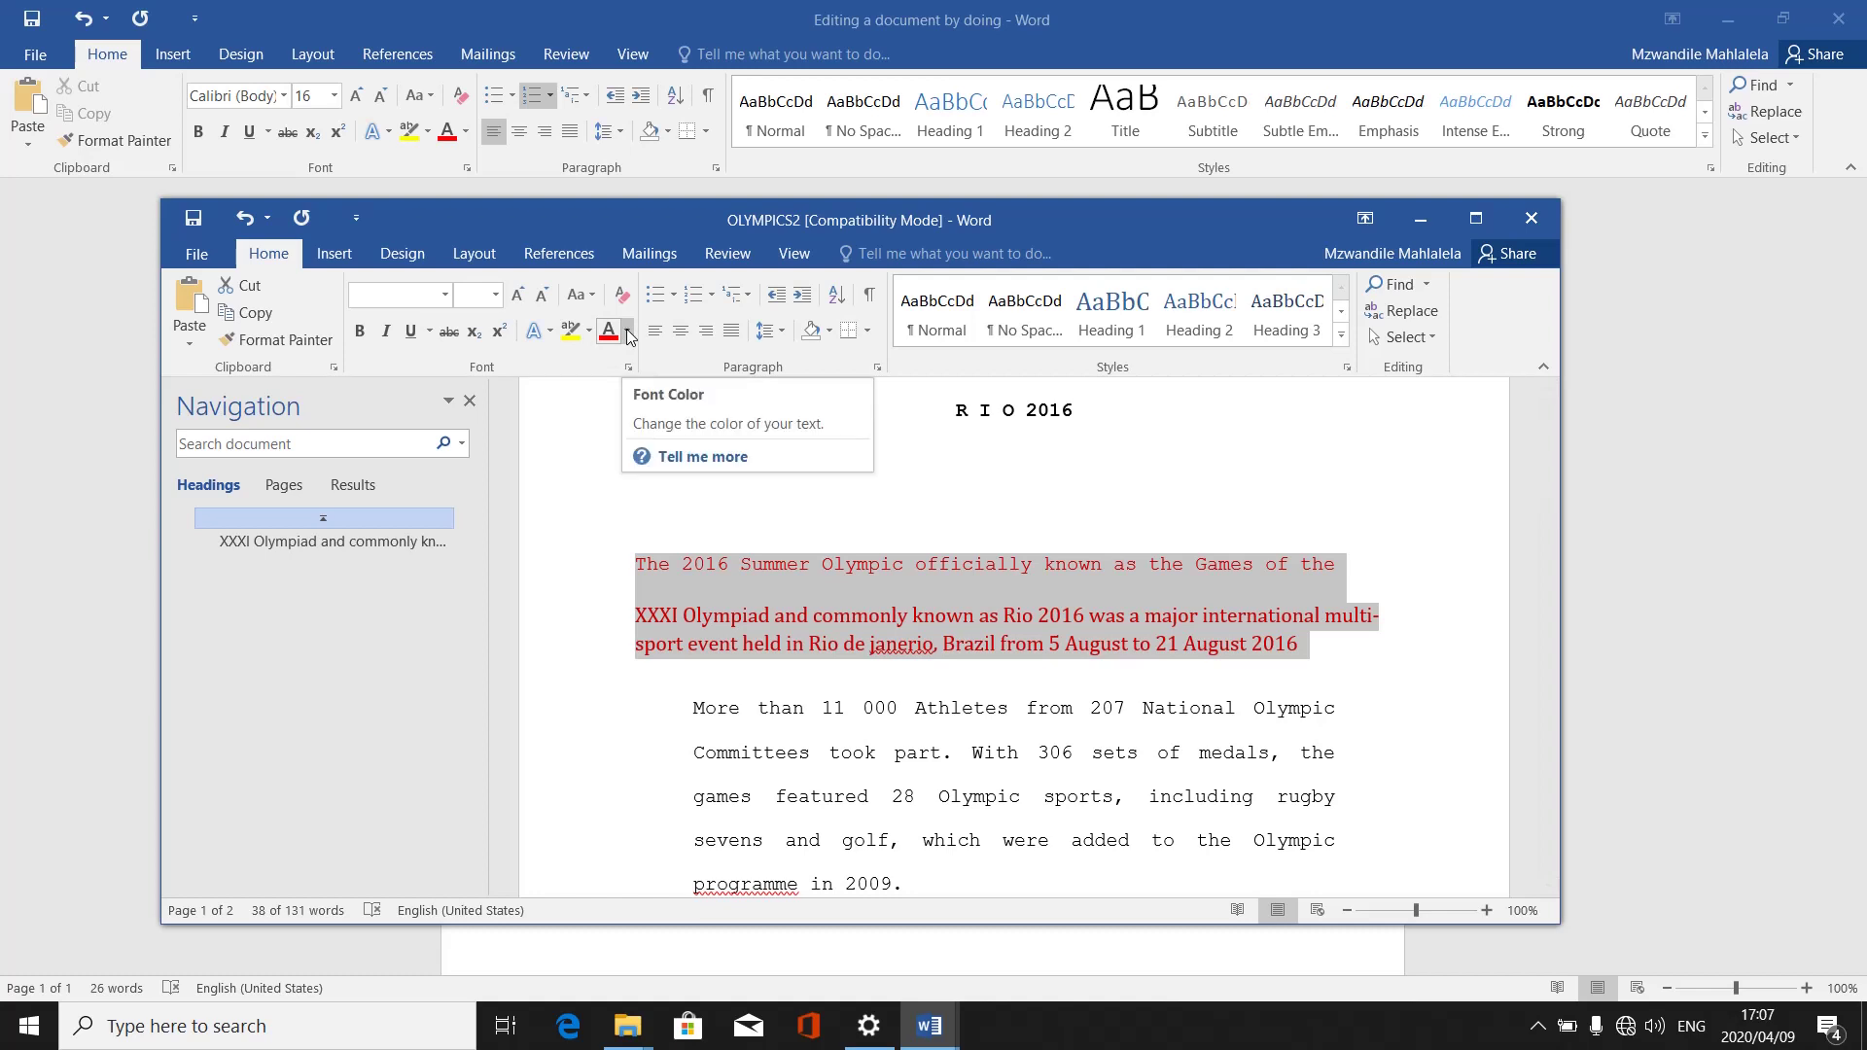
click(245, 219)
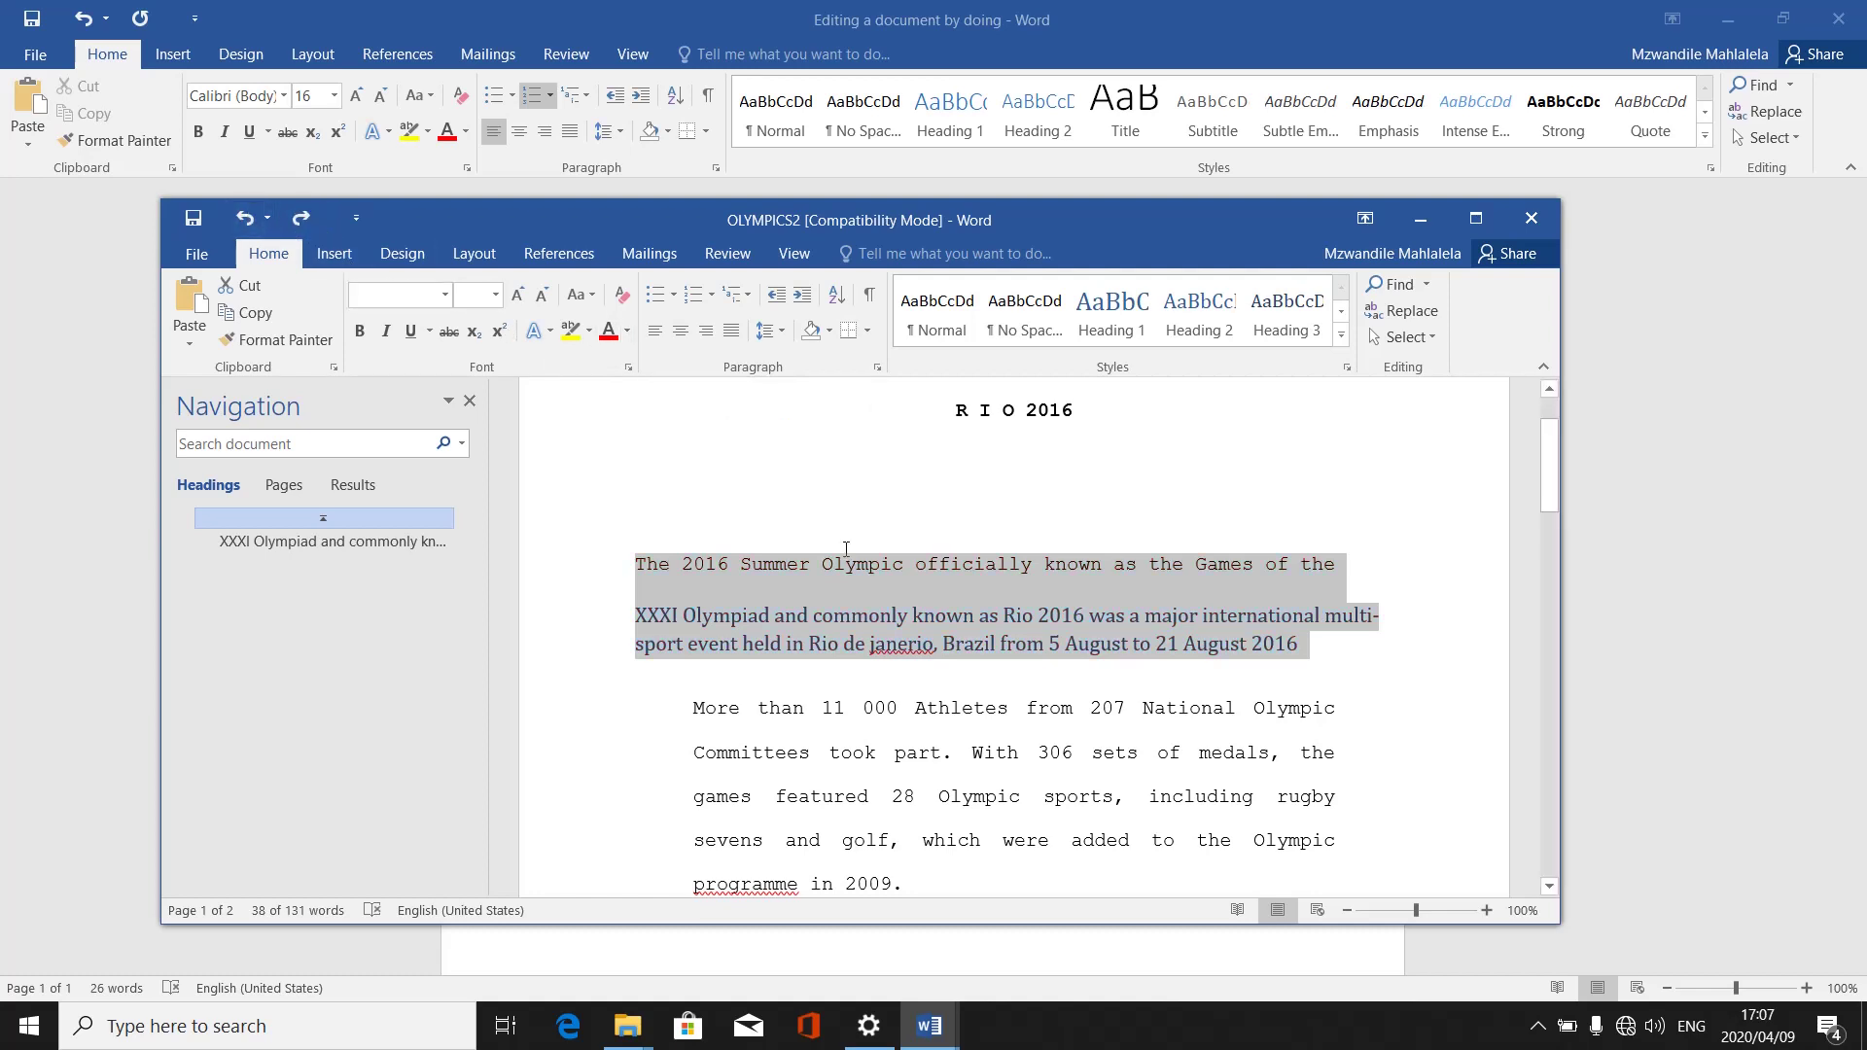
click(861, 627)
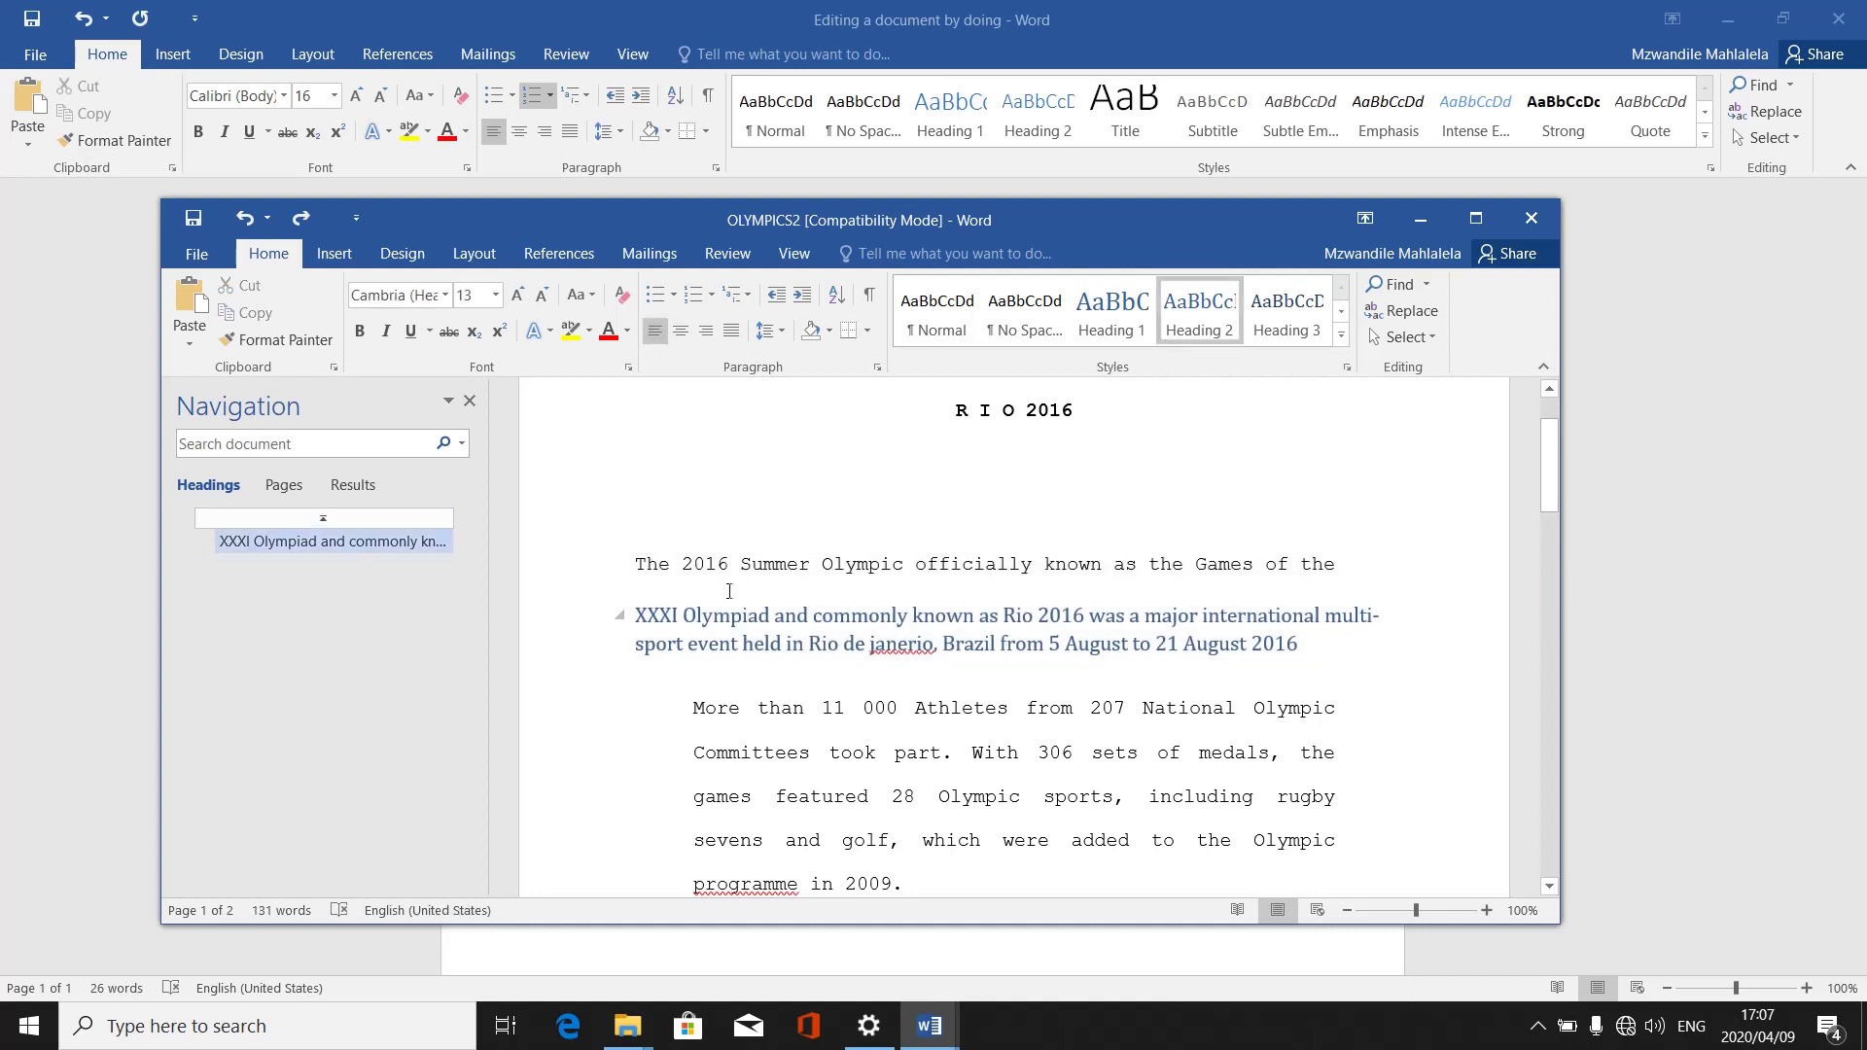
click(637, 562)
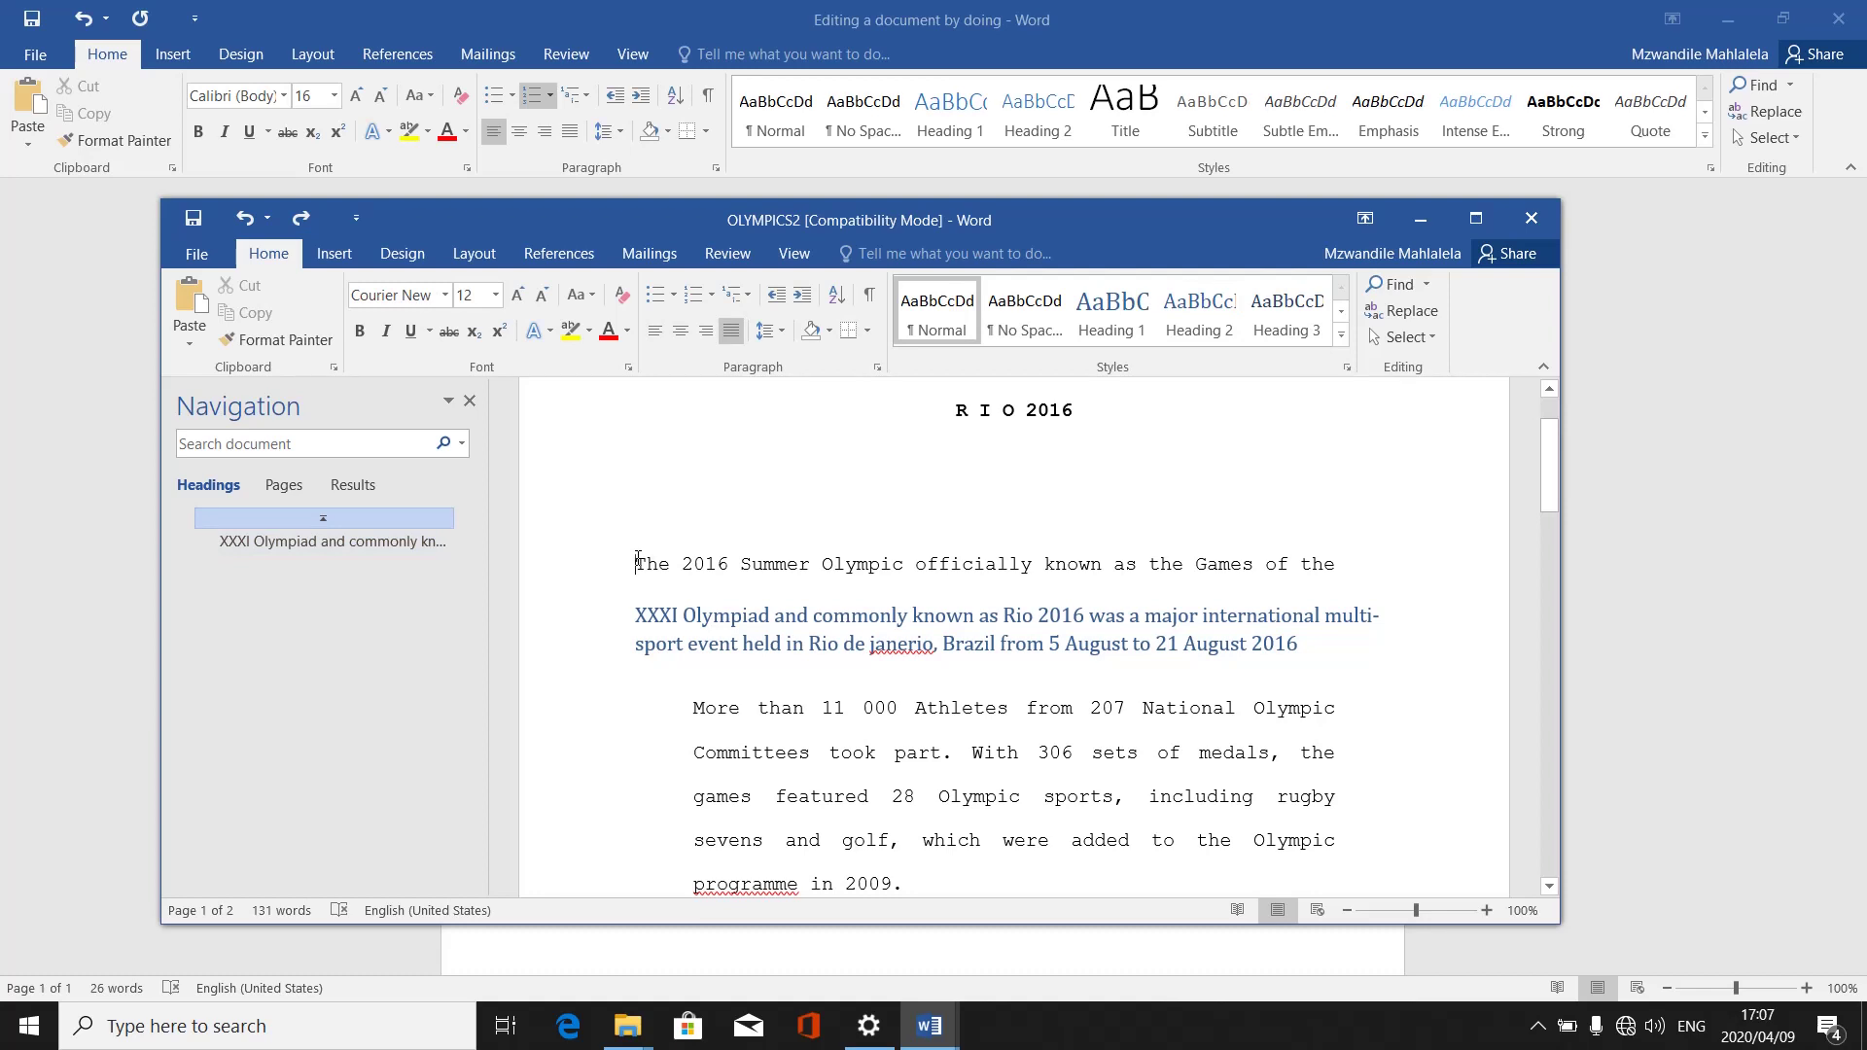
Extend the selection over the XXXI Olympiad heading and centre the selected paragraphs
key(shift+Down)
key(shift+Down)
key(shift+Down)
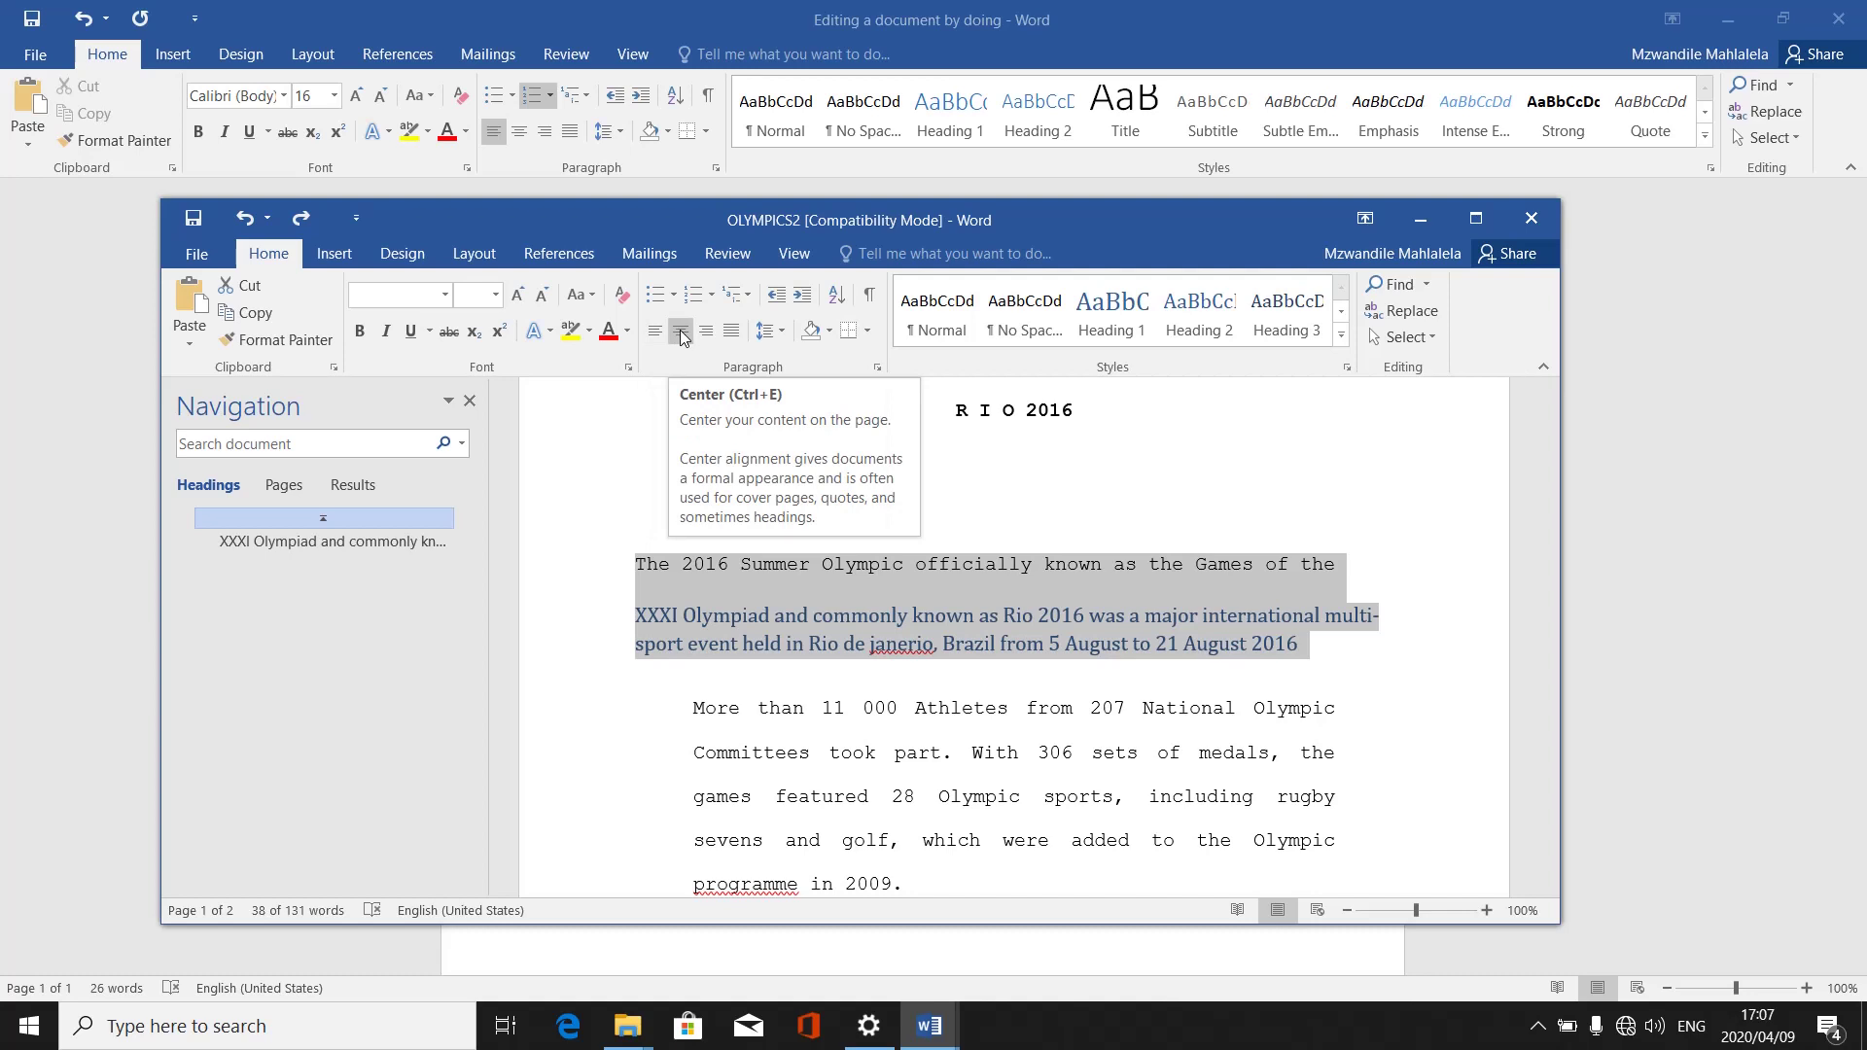
click(682, 331)
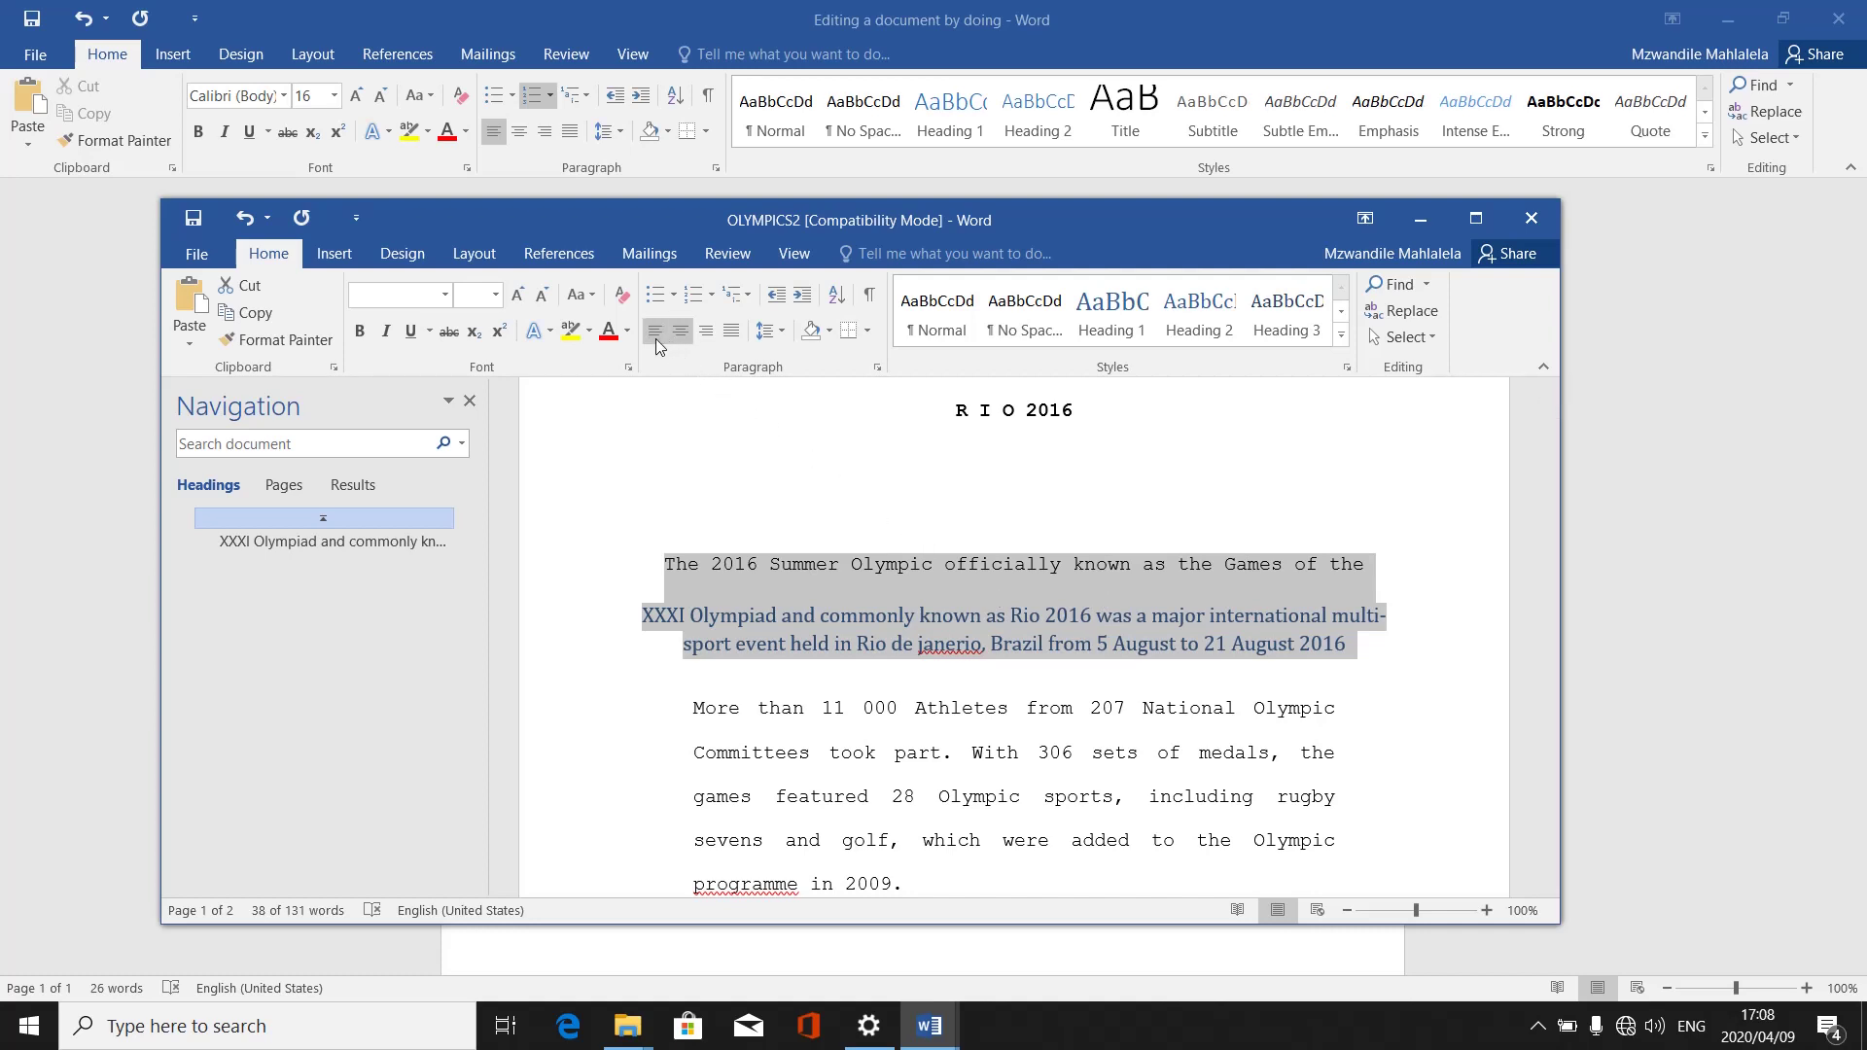
Try right alignment, then justify the opening line and XXXI Olympiad paragraph and deselect
click(704, 335)
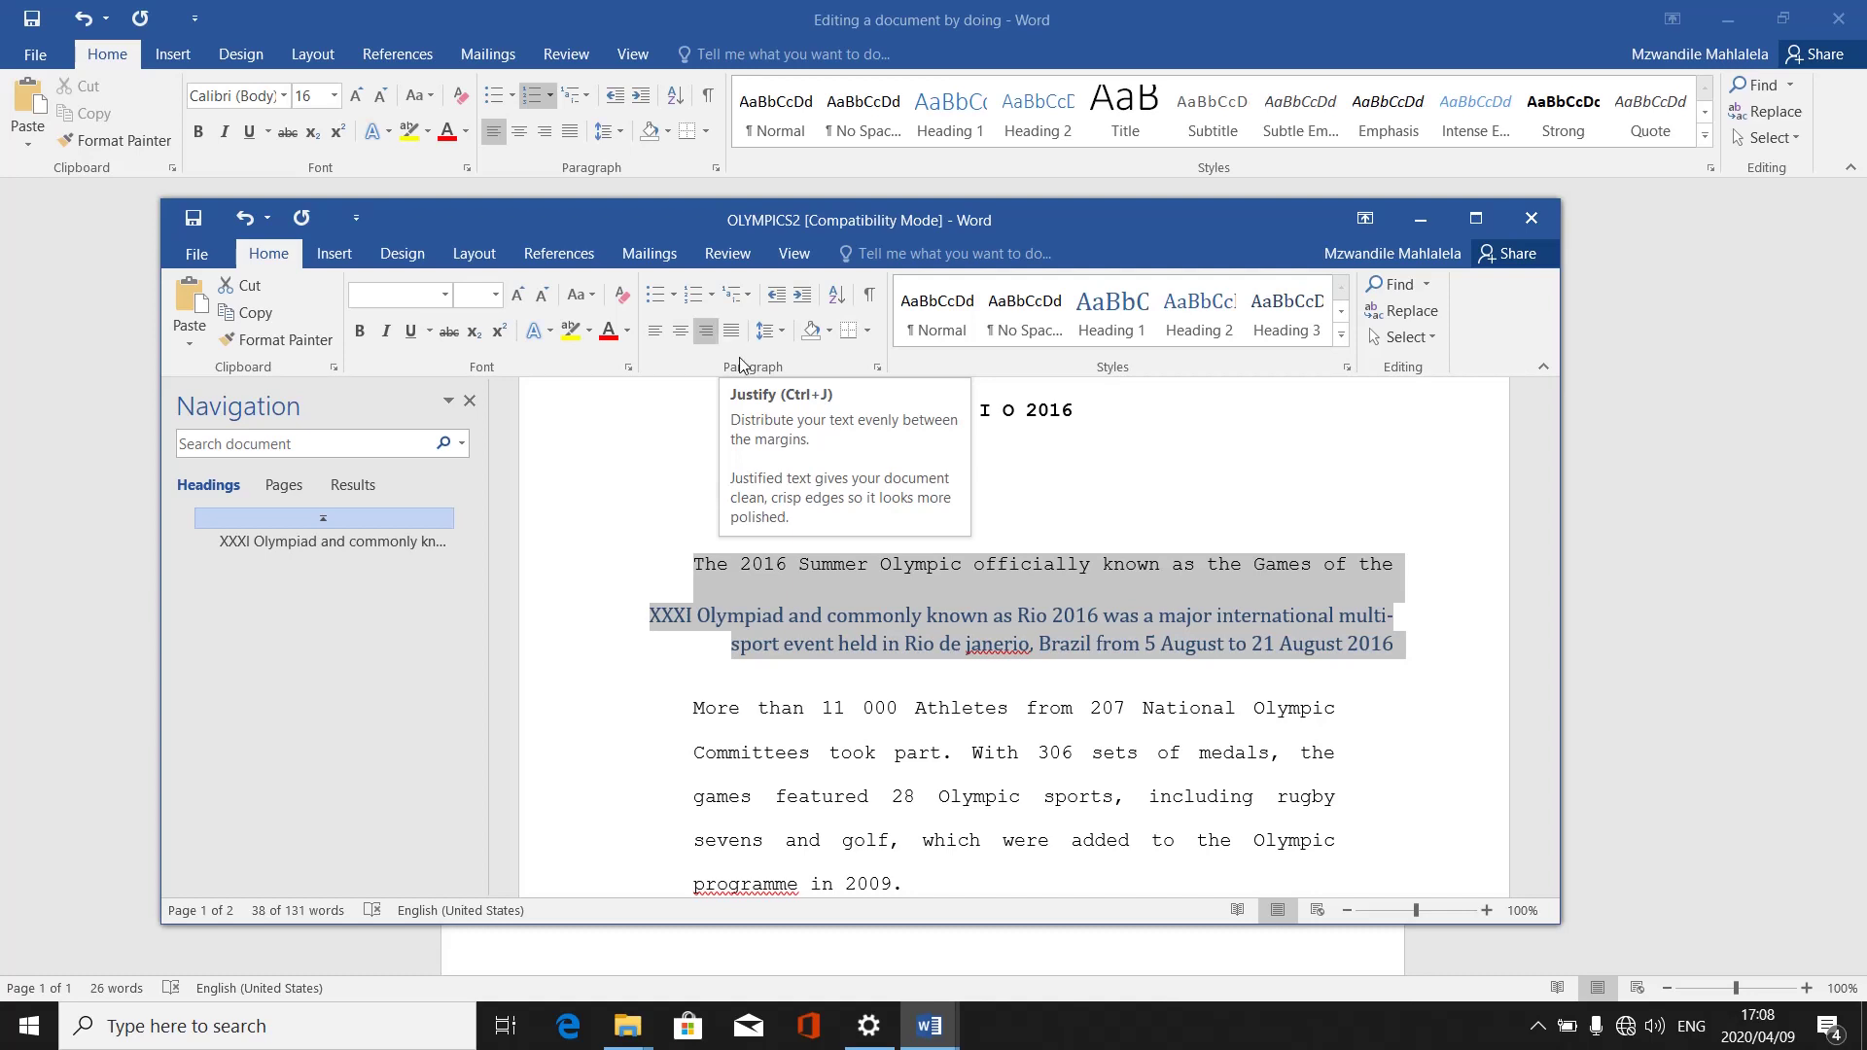
click(731, 332)
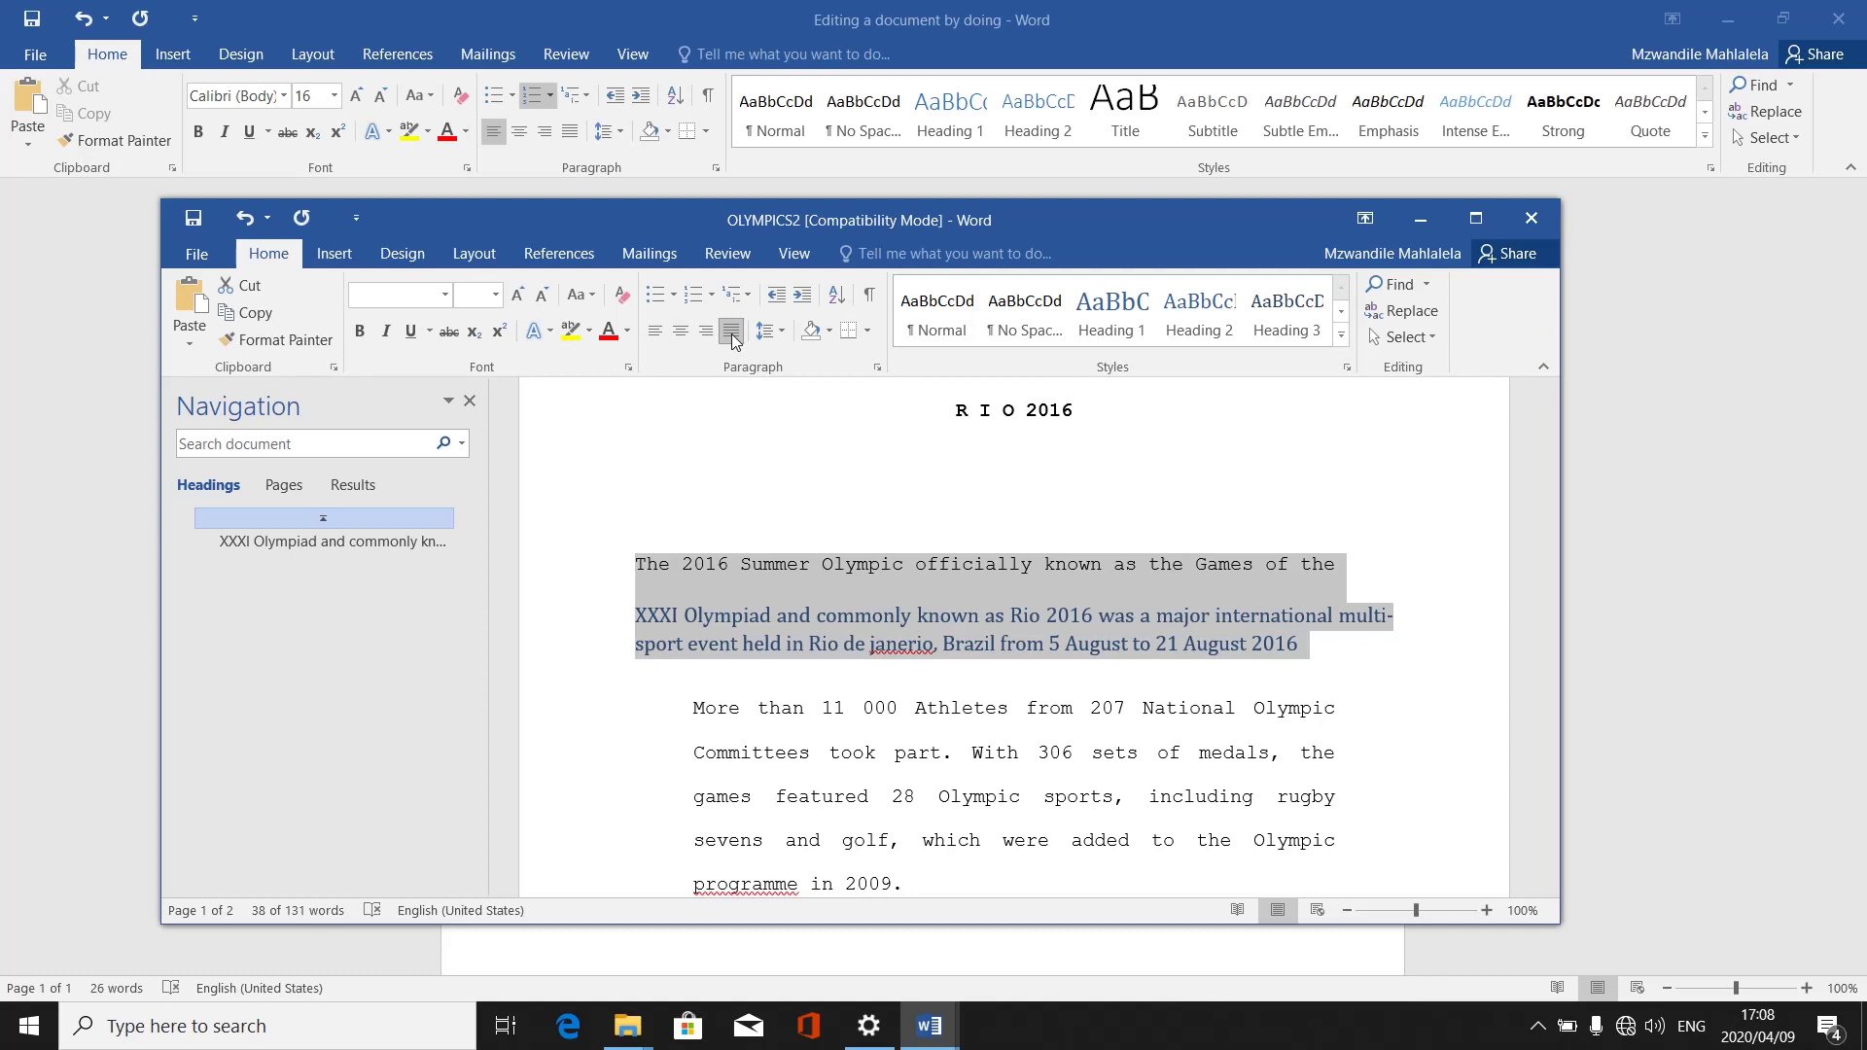
click(868, 582)
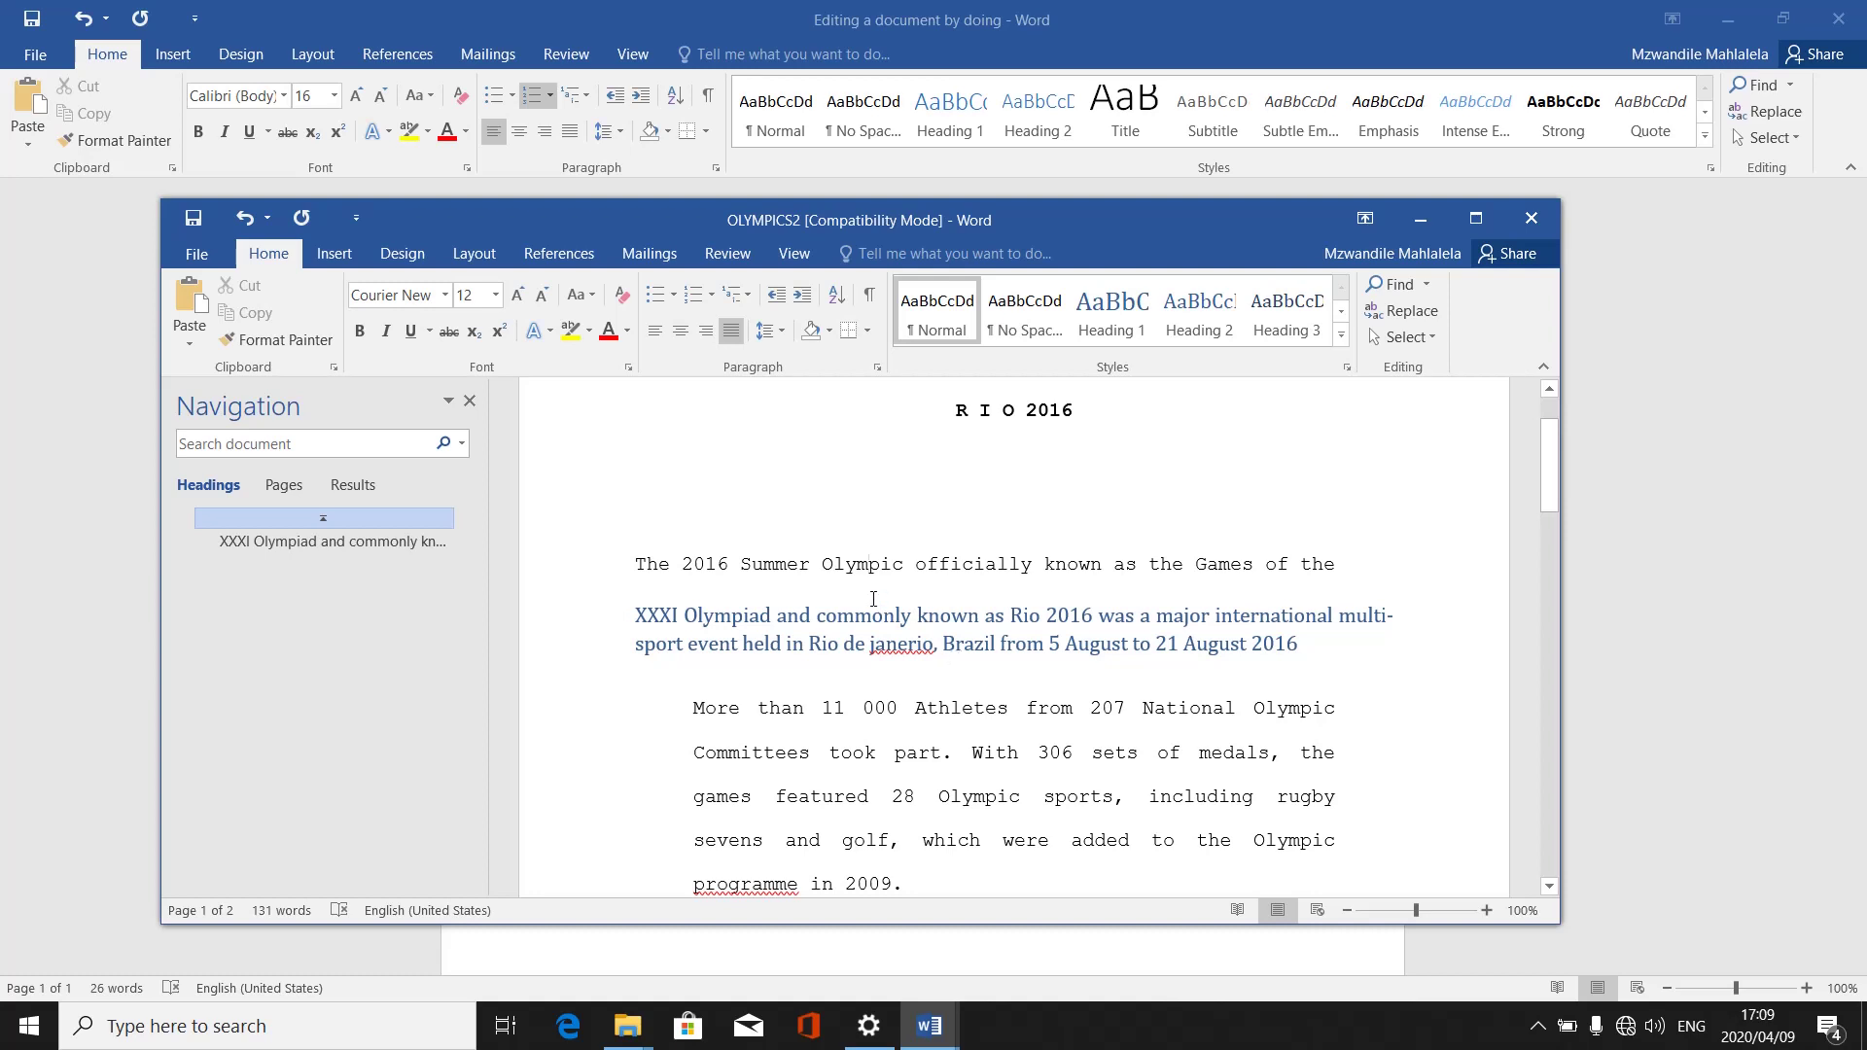
Save a copy named 'lesson 2' into the Documents\mahlalela folder
click(207, 257)
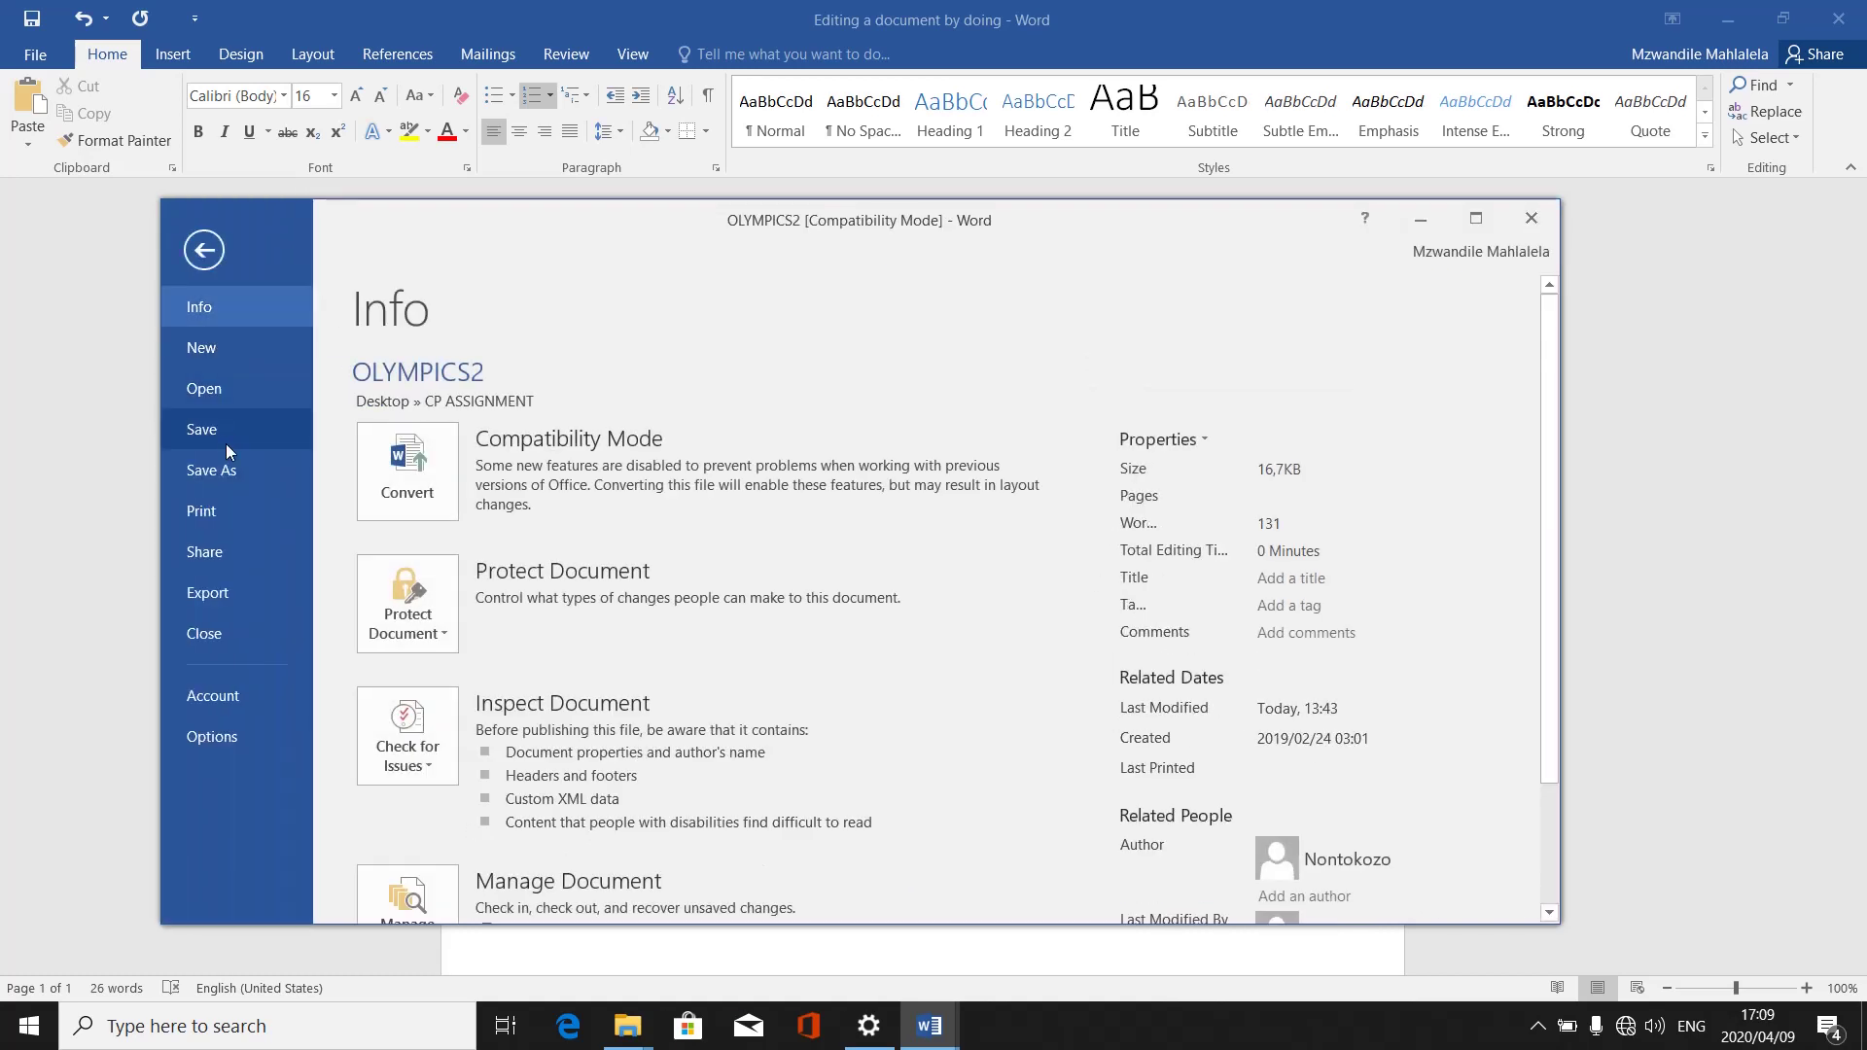
click(226, 471)
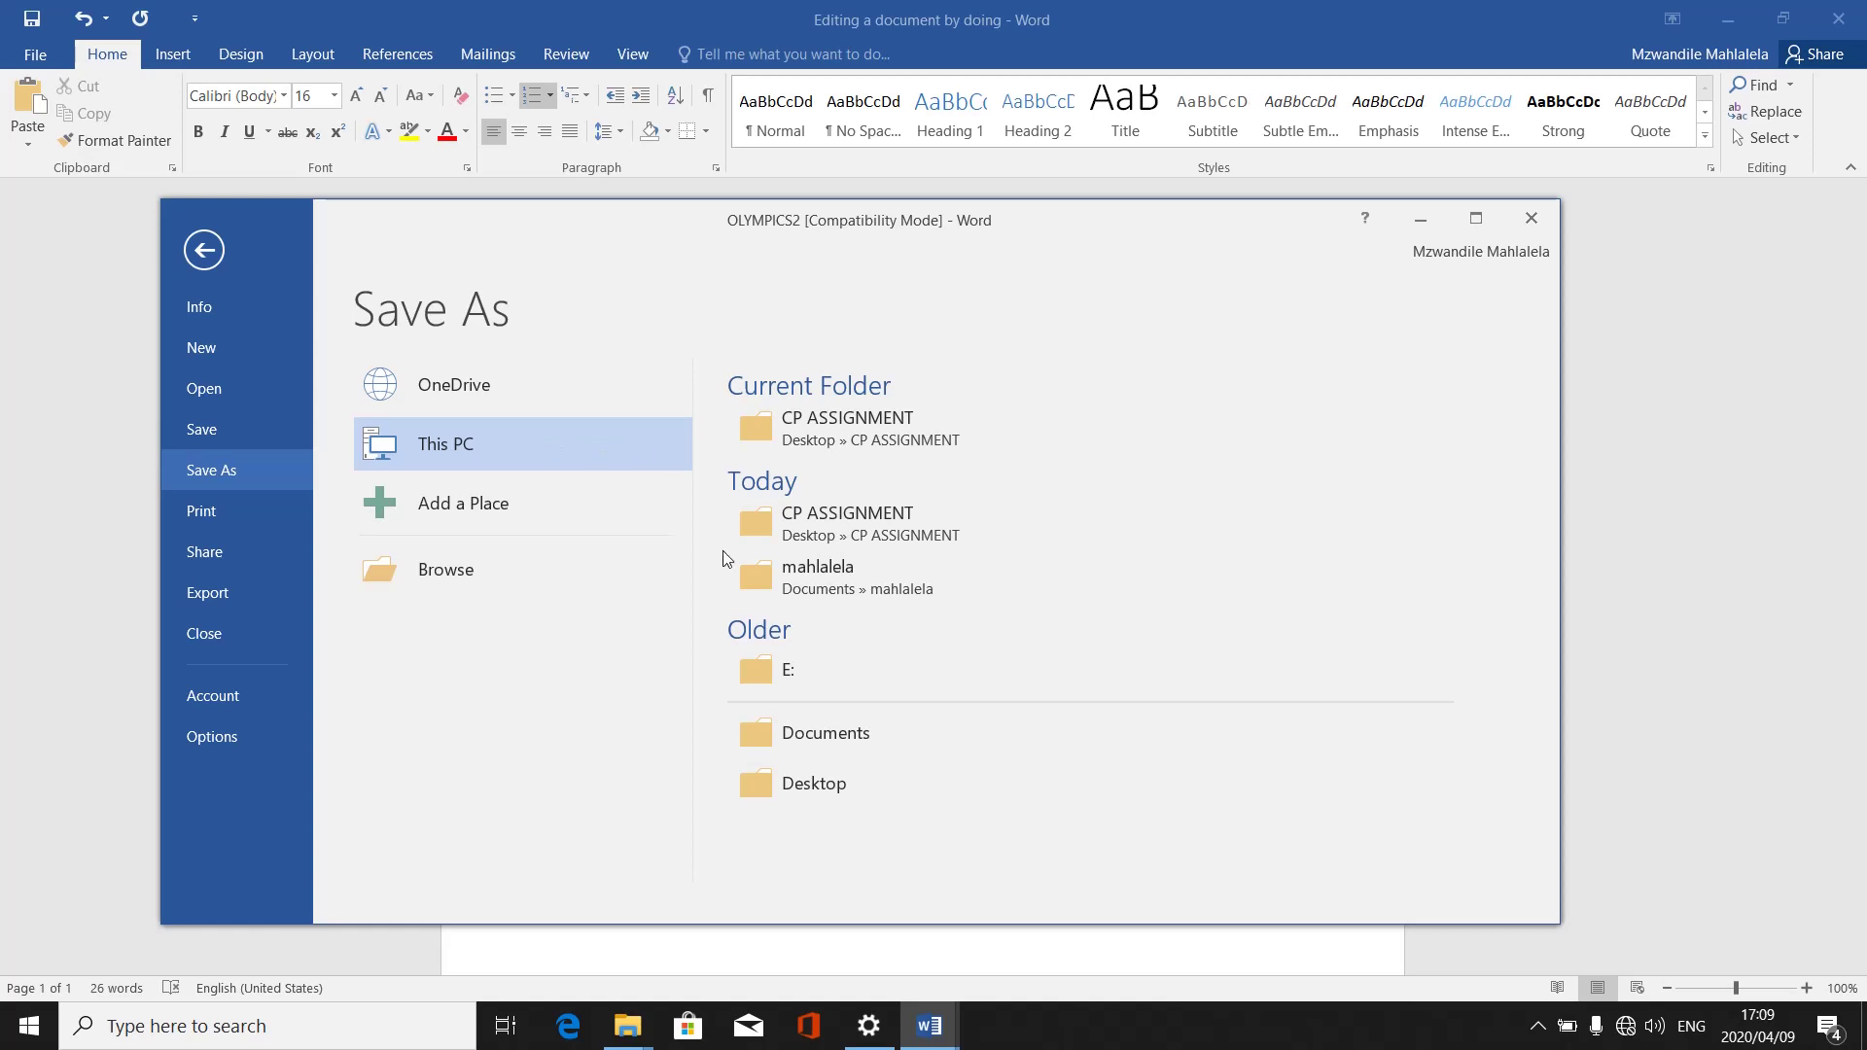
click(754, 723)
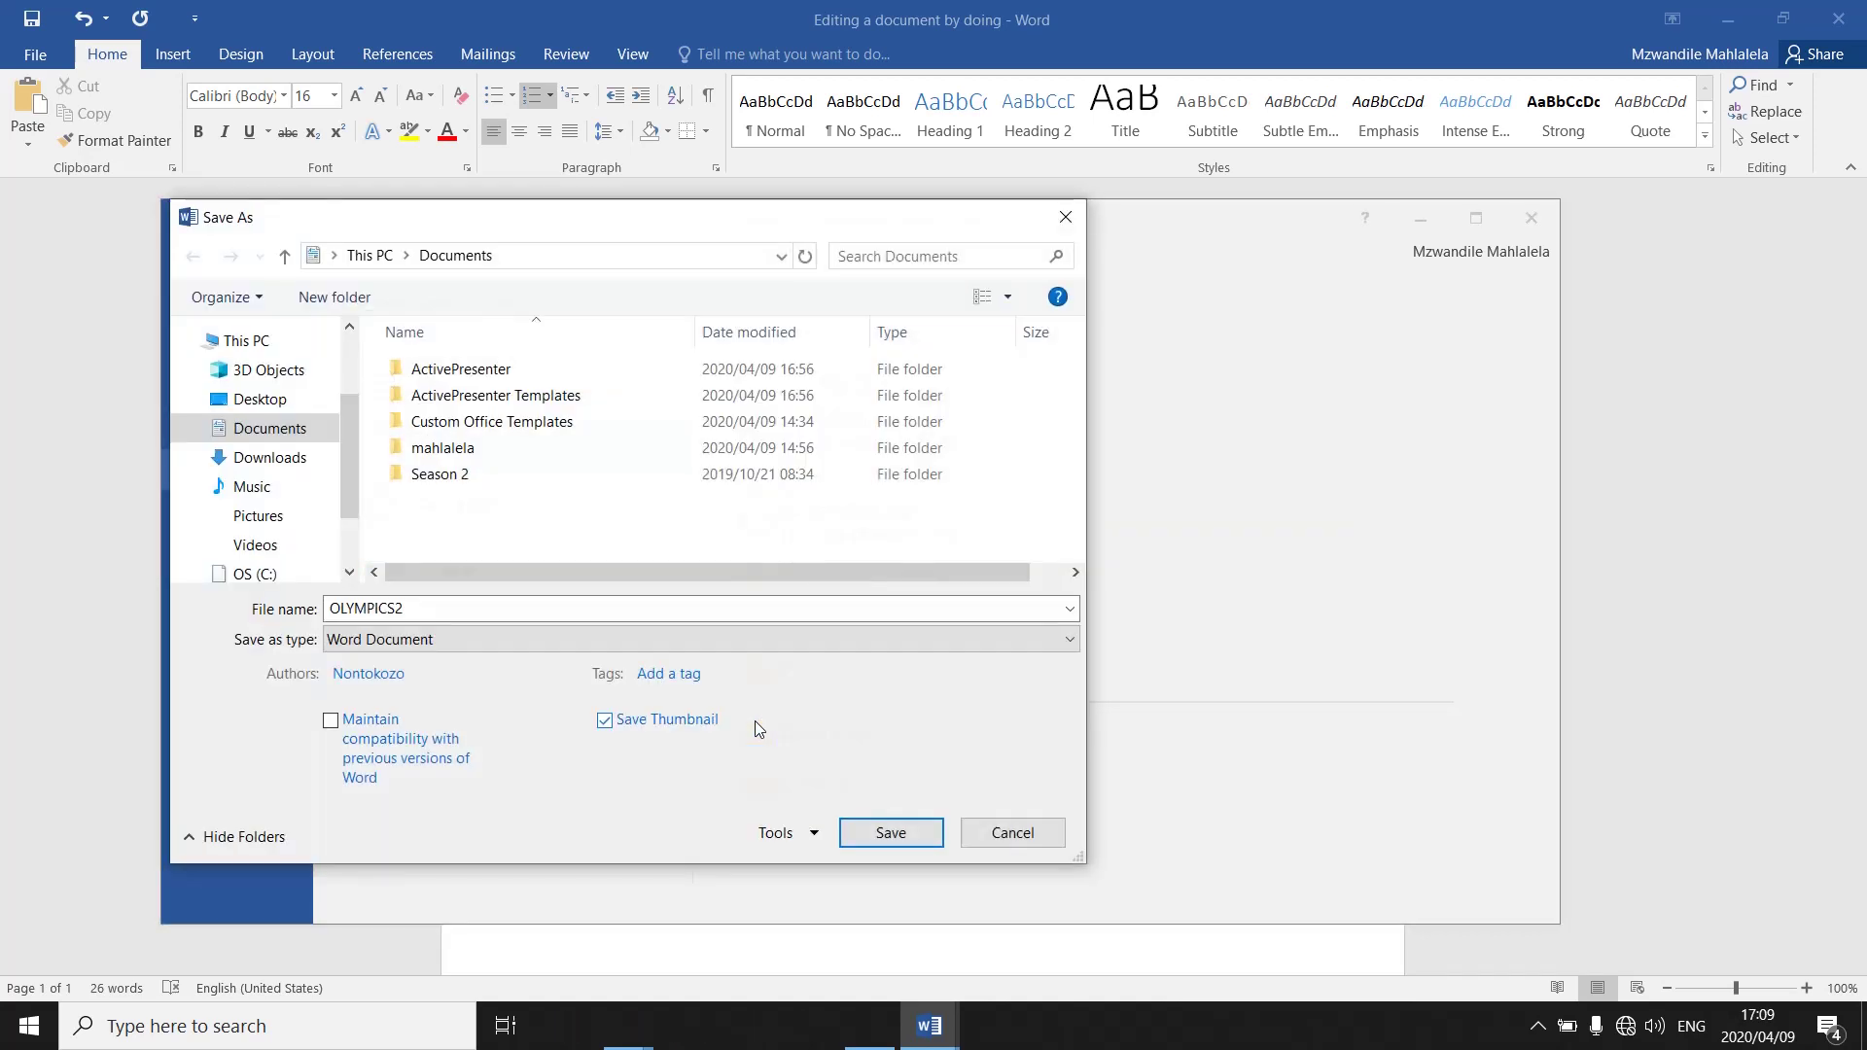
double_click(464, 449)
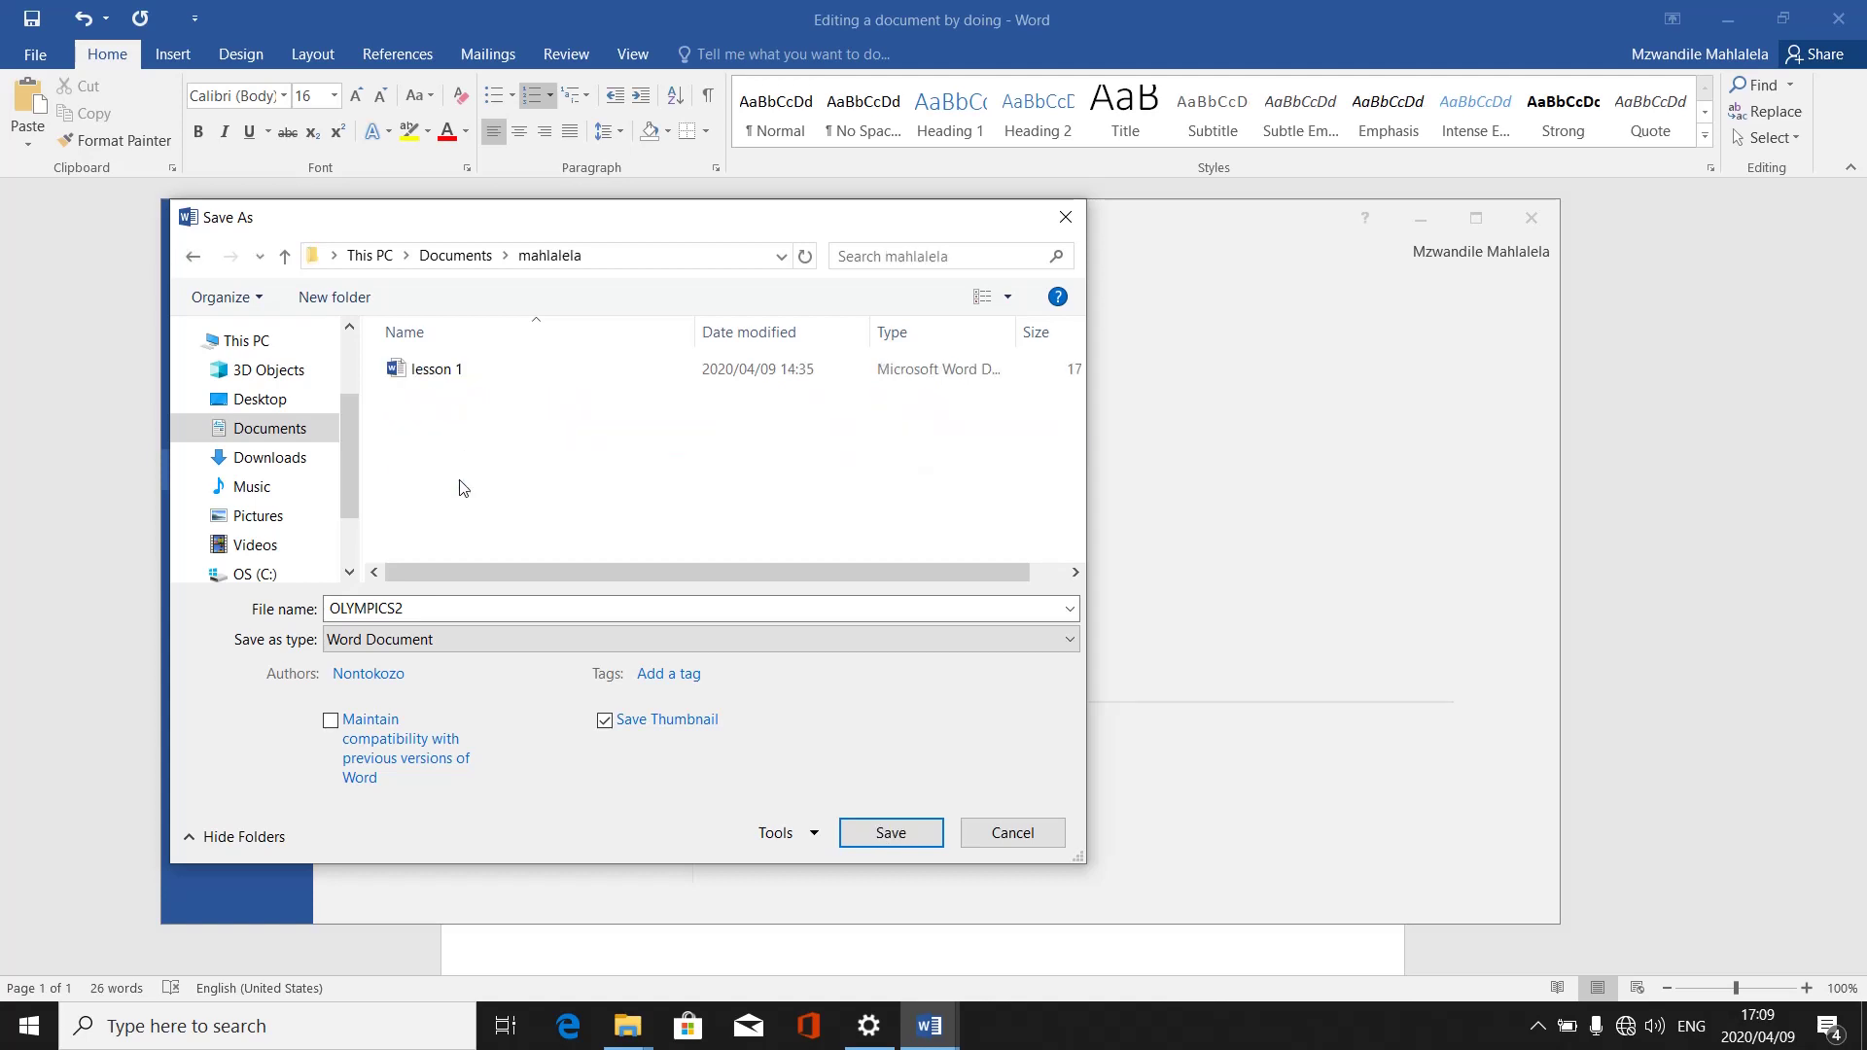
double_click(446, 608)
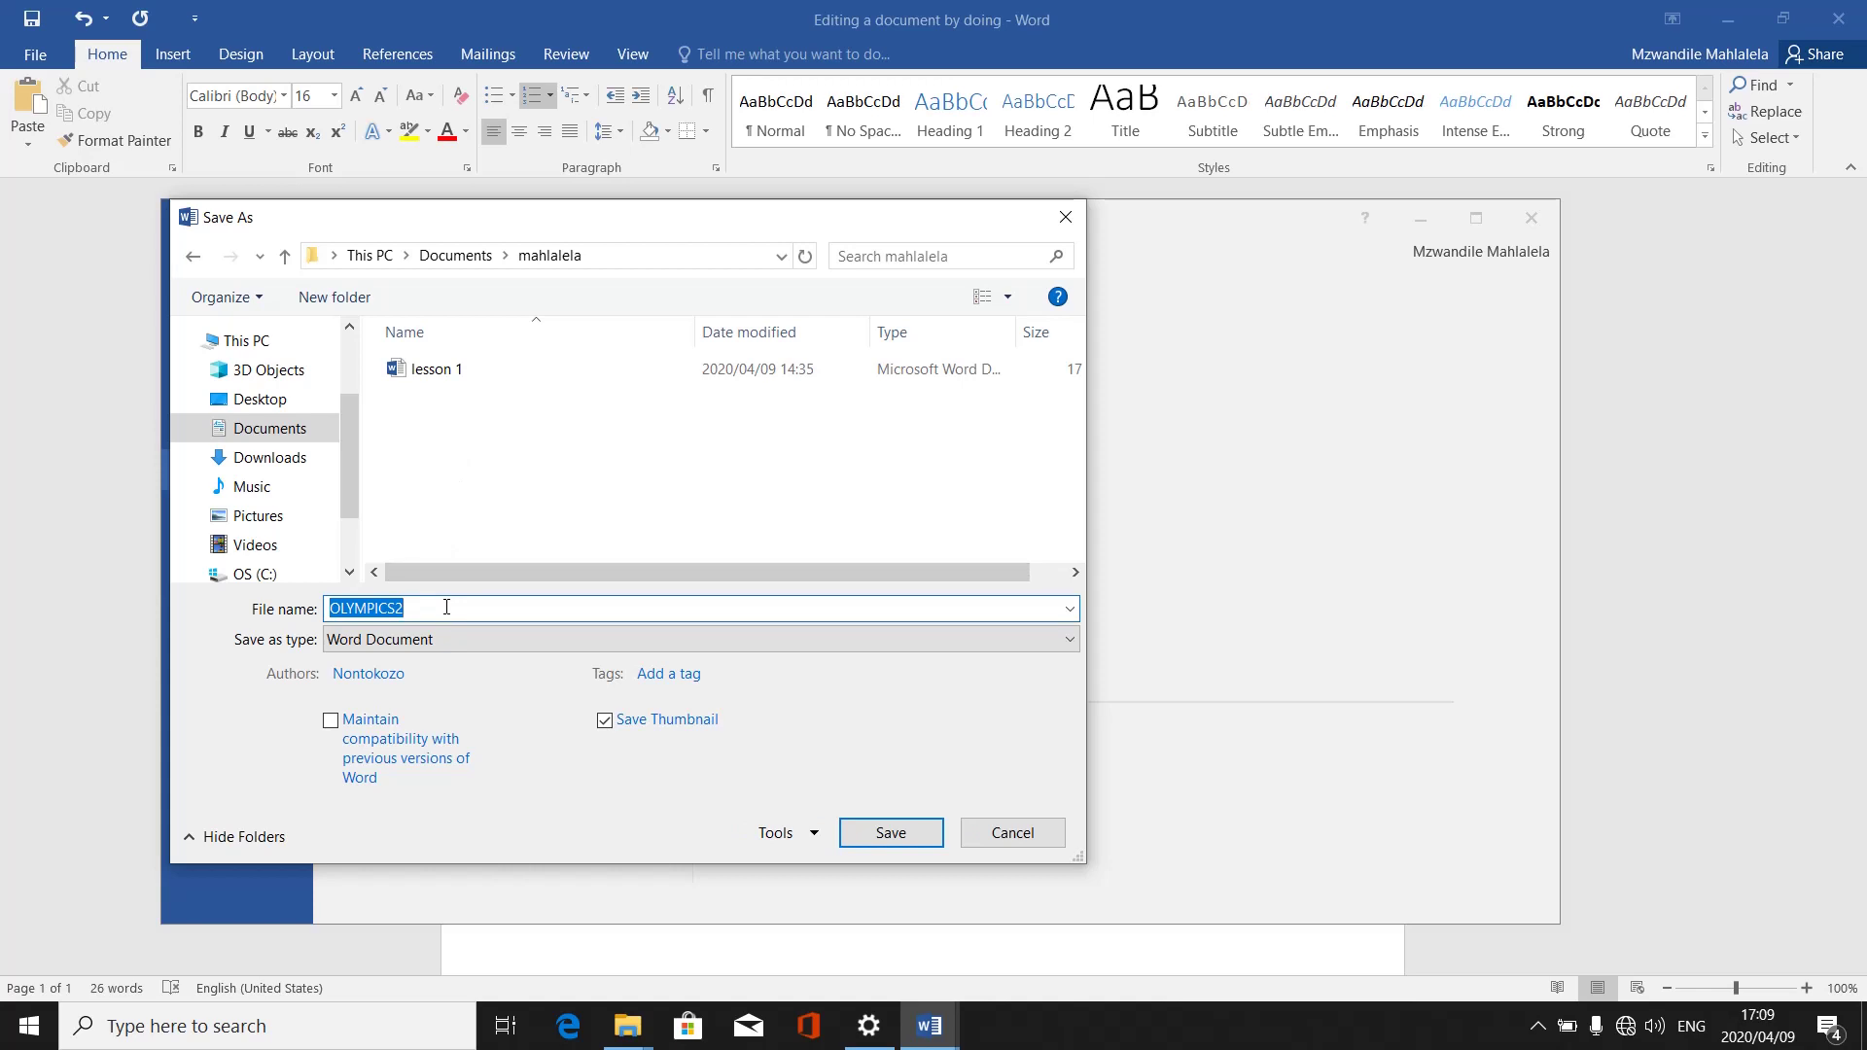
text(le)
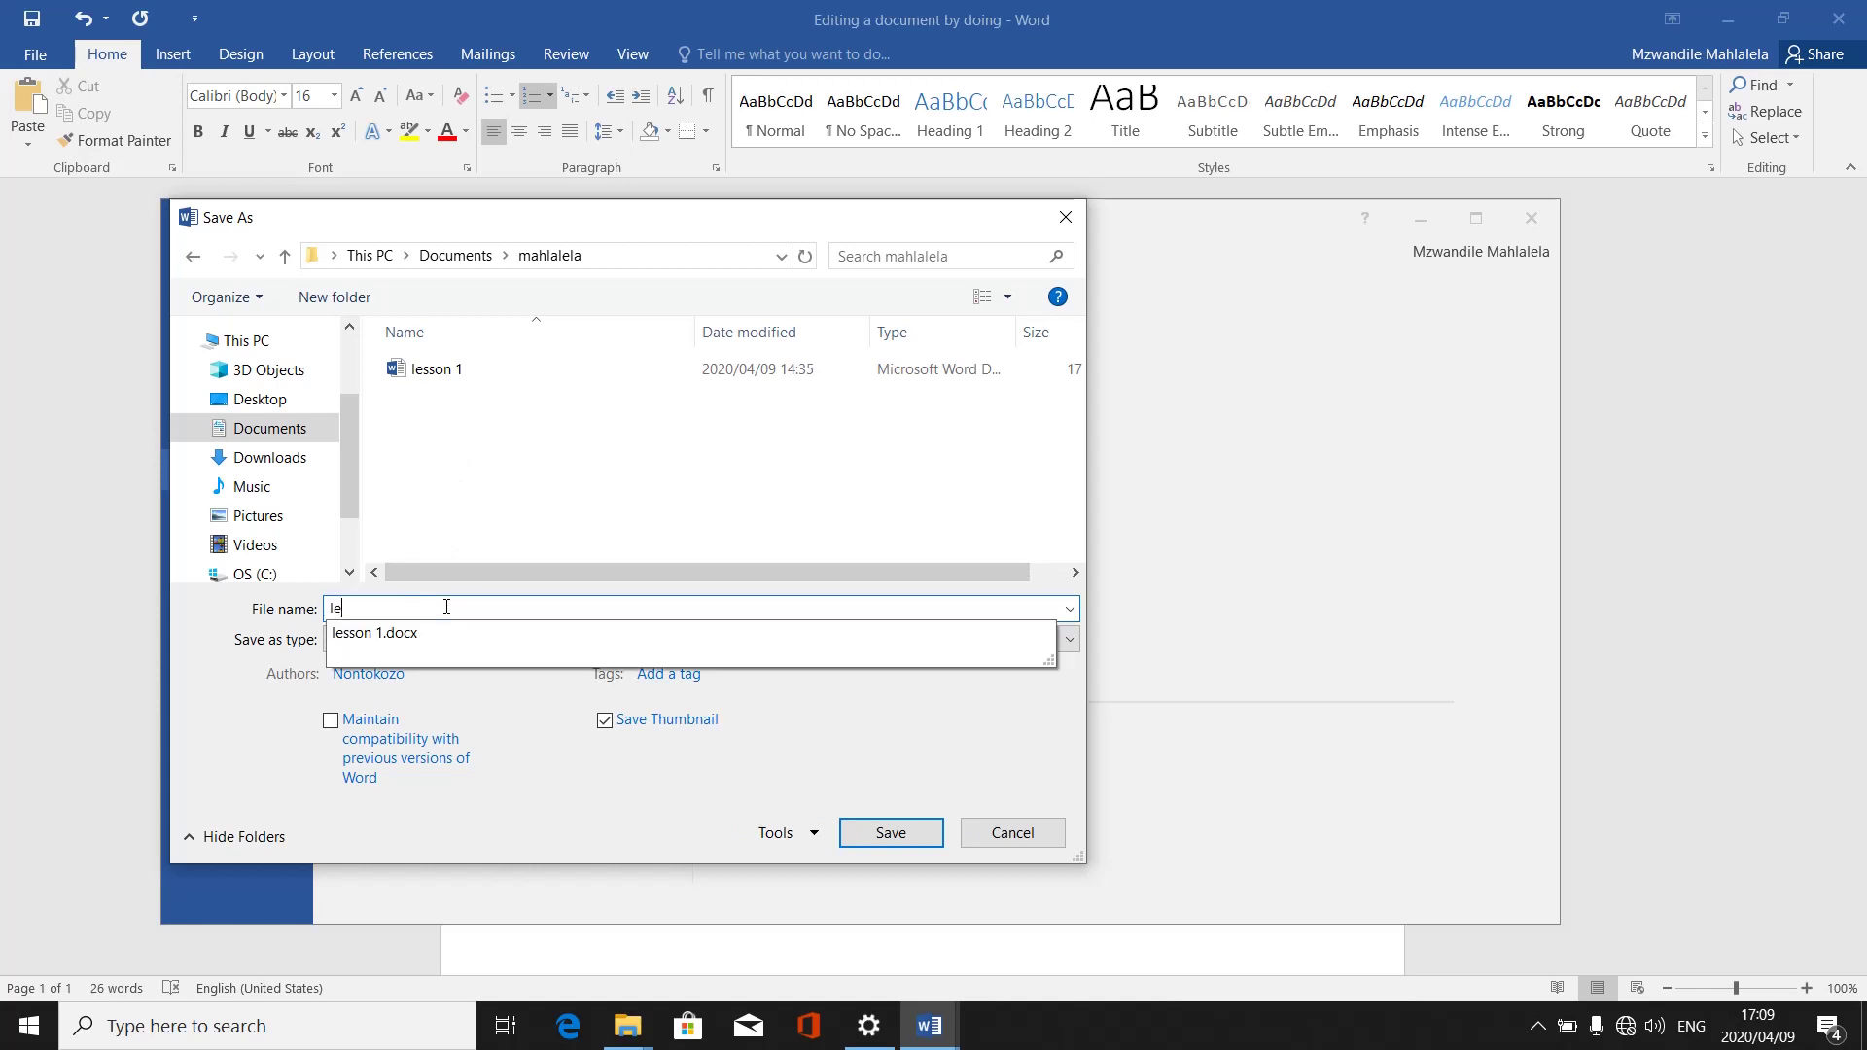
text(sson 2)
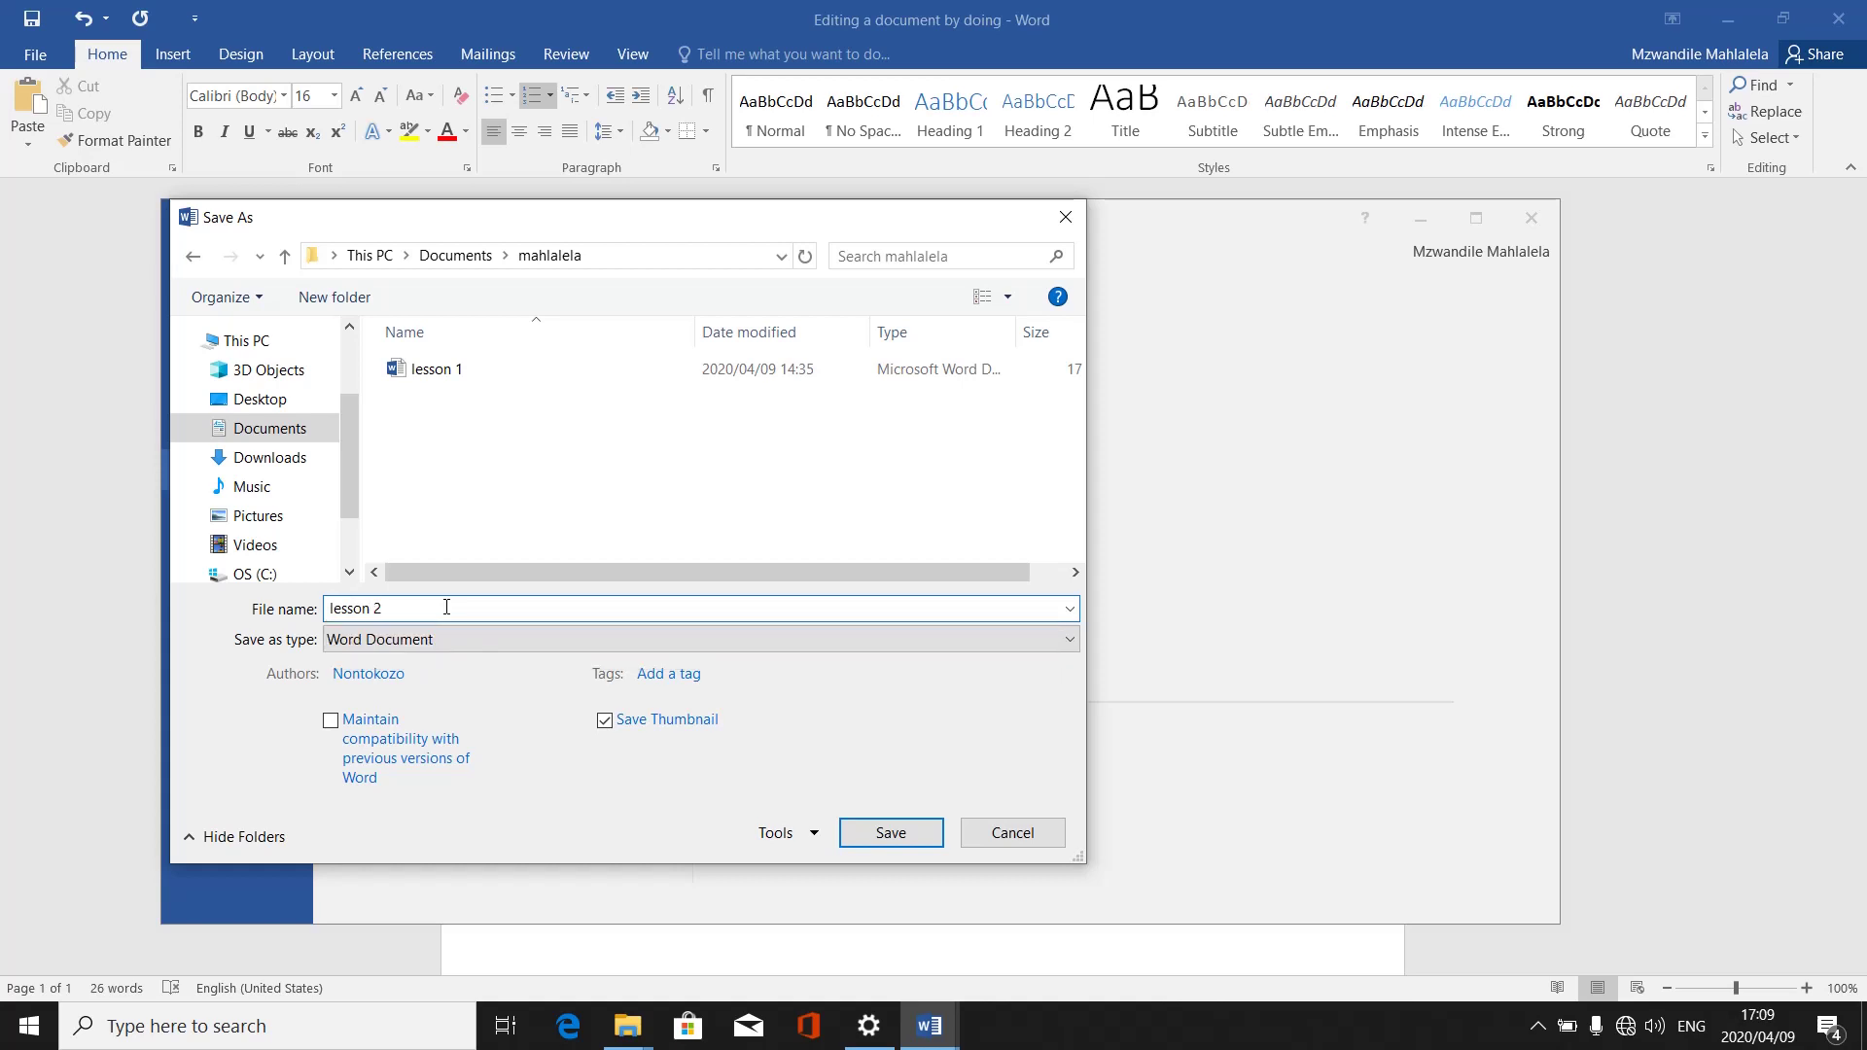
click(880, 833)
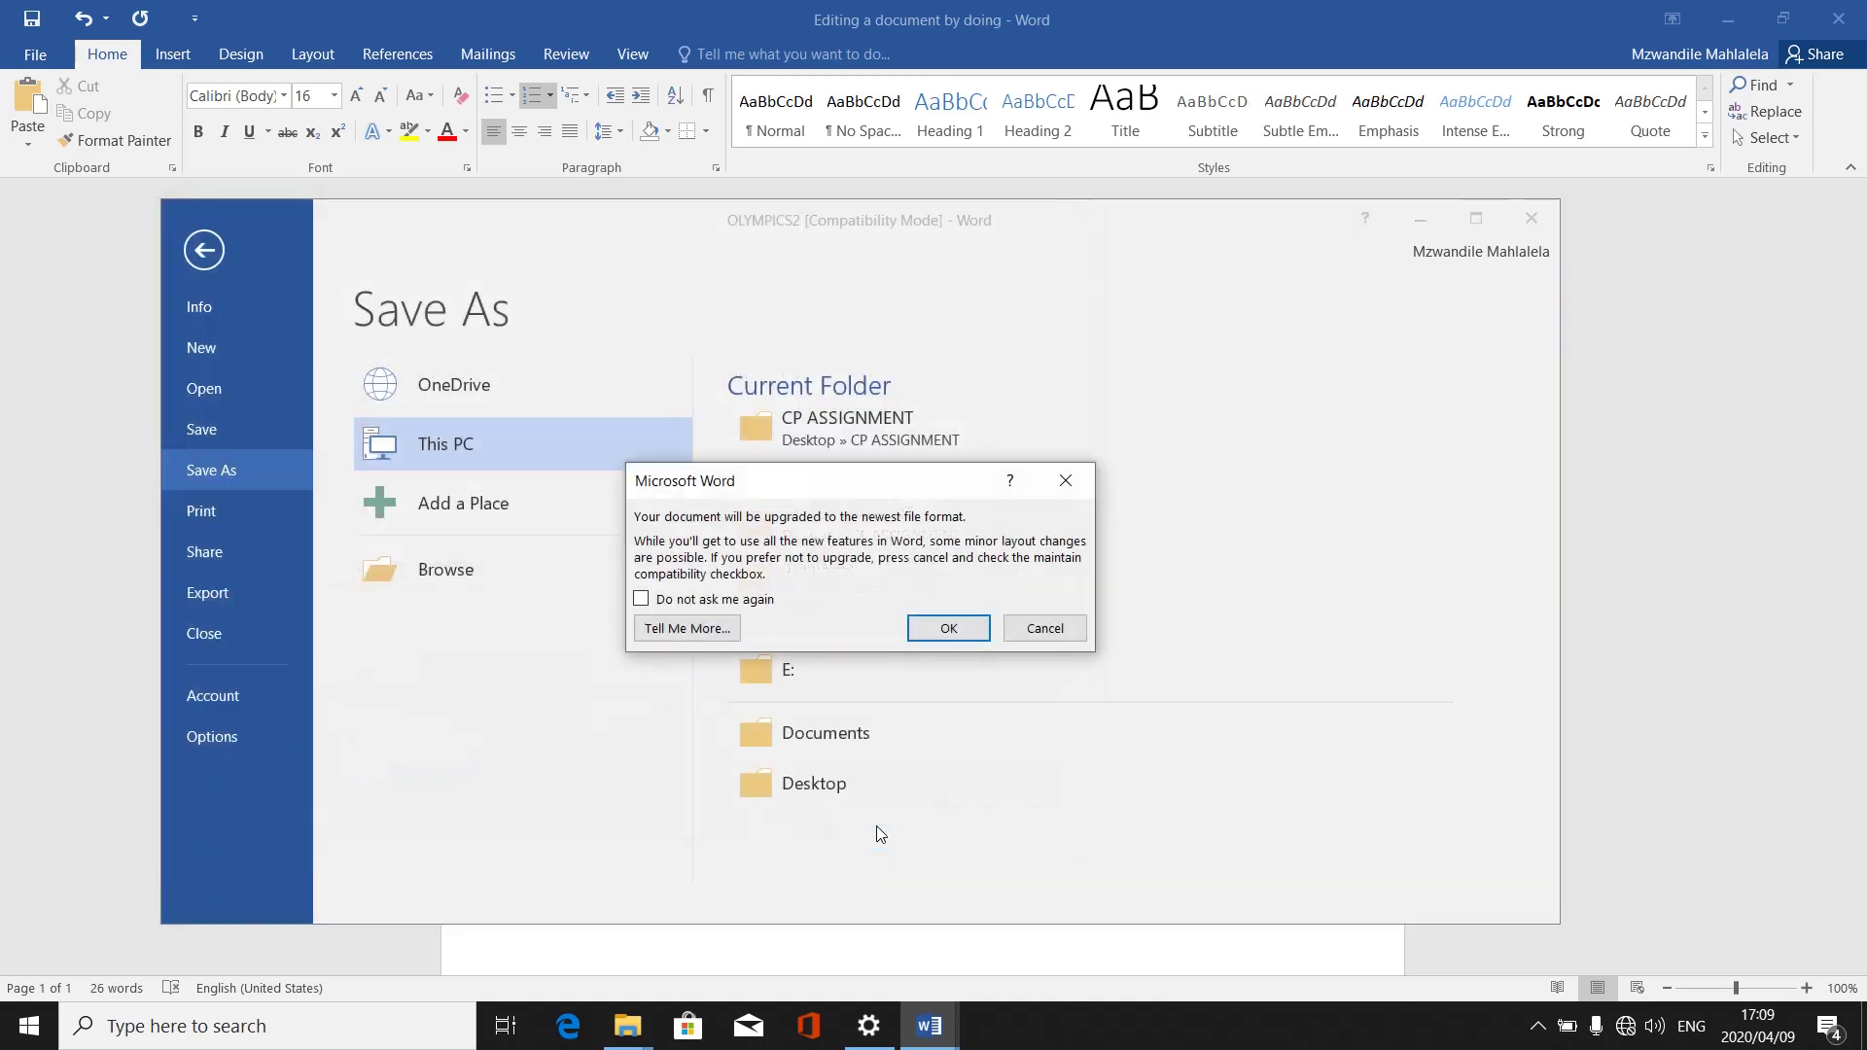
Accept the upgrade to the newest file format, then open the screen recorder's controls
click(949, 628)
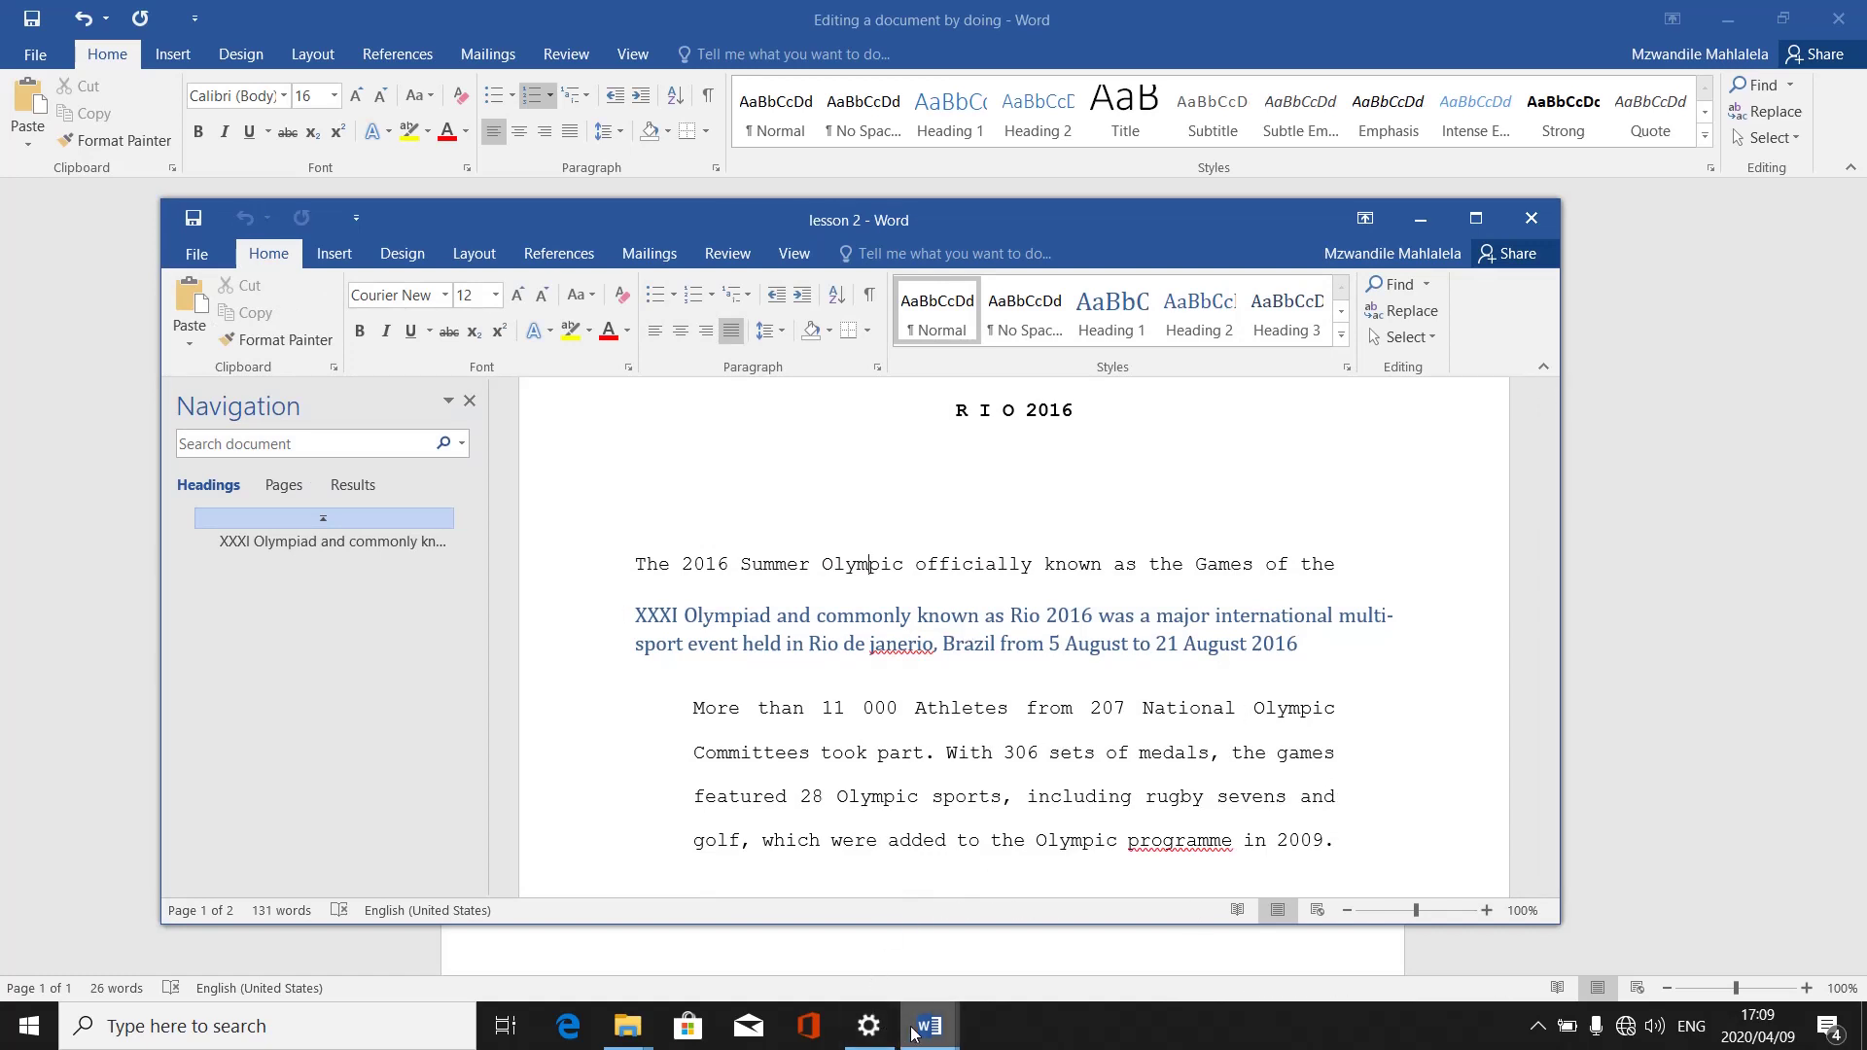
click(1537, 1027)
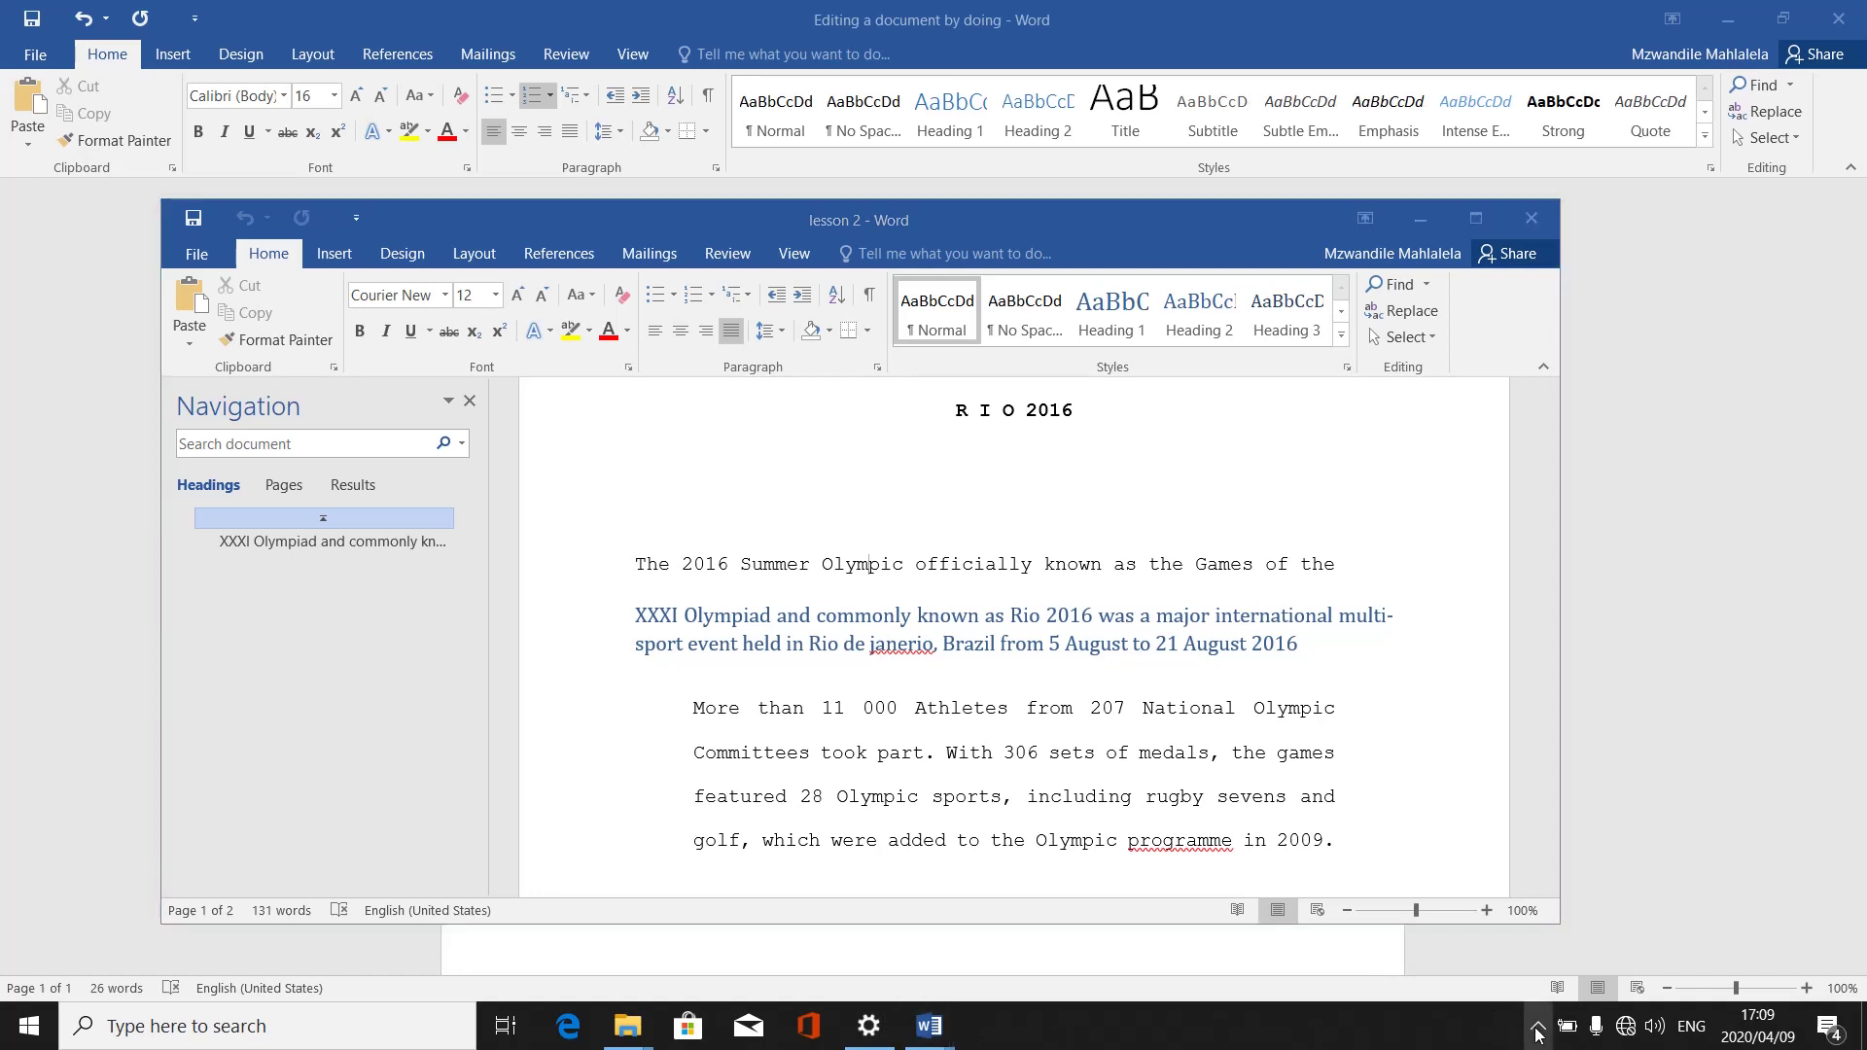
click(1576, 984)
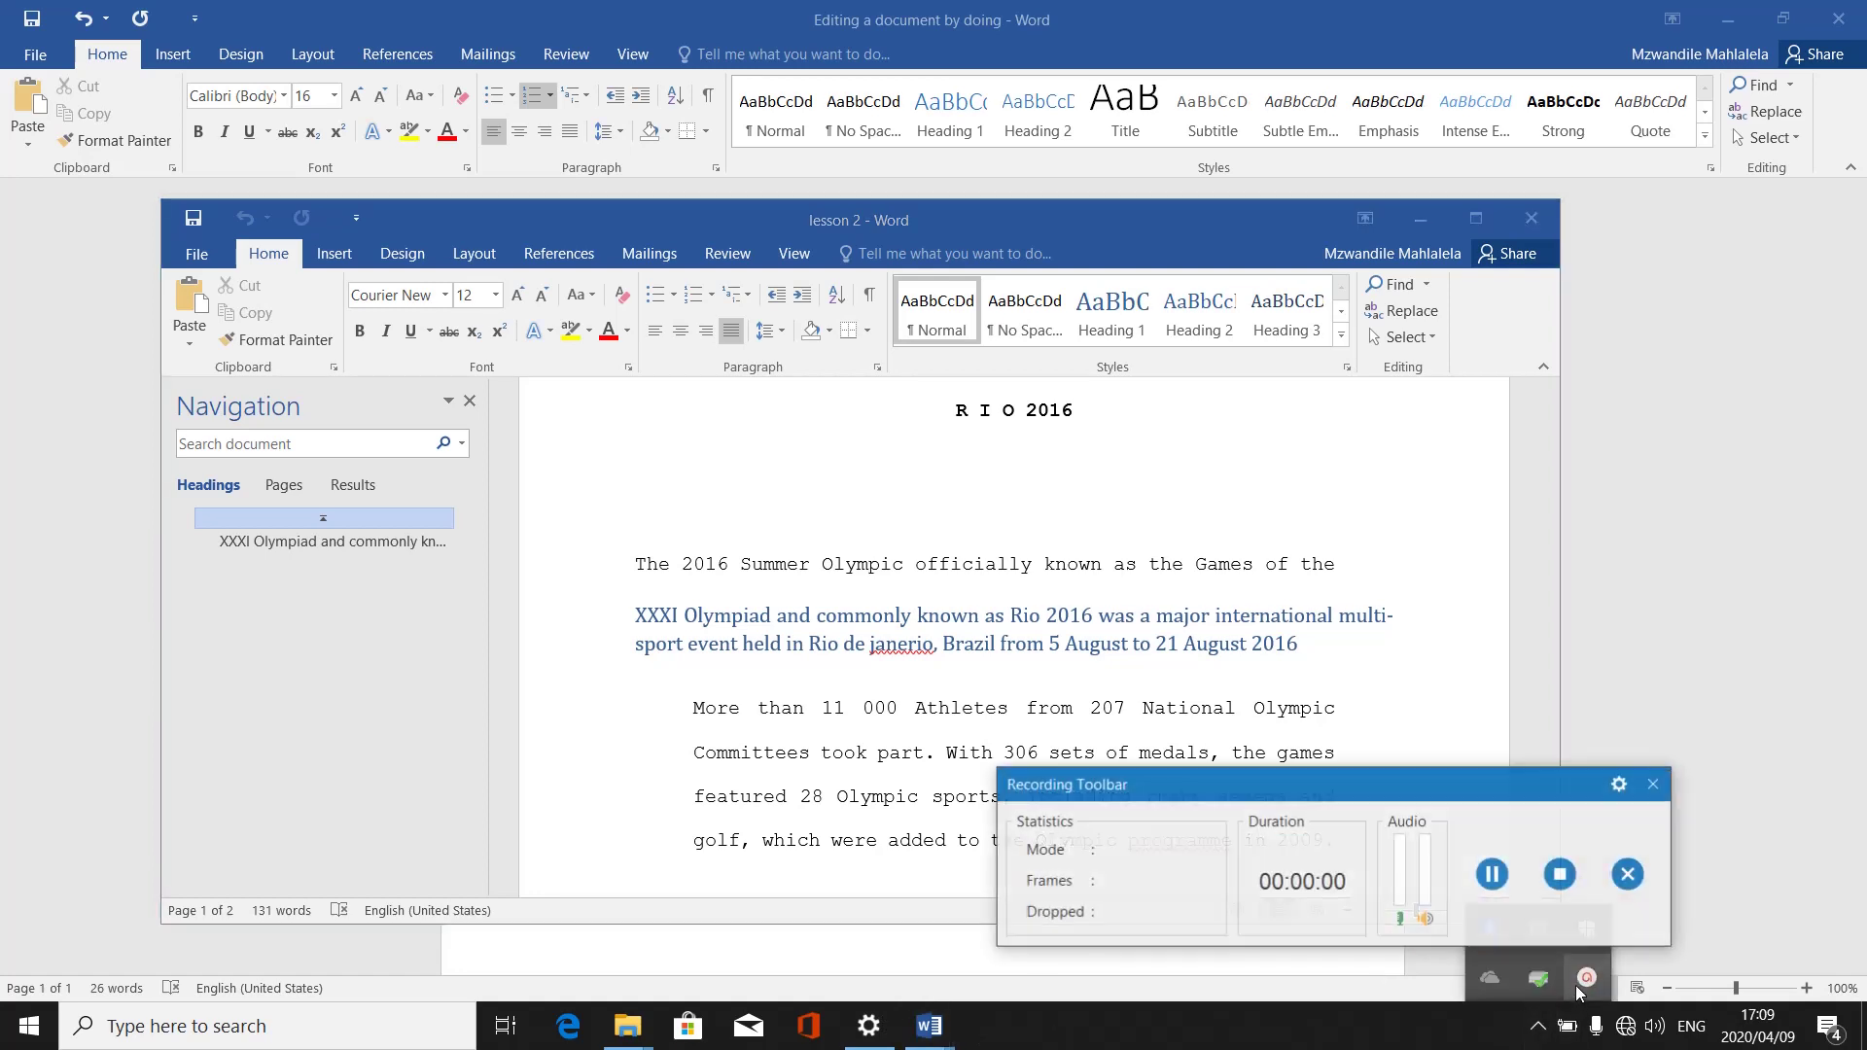